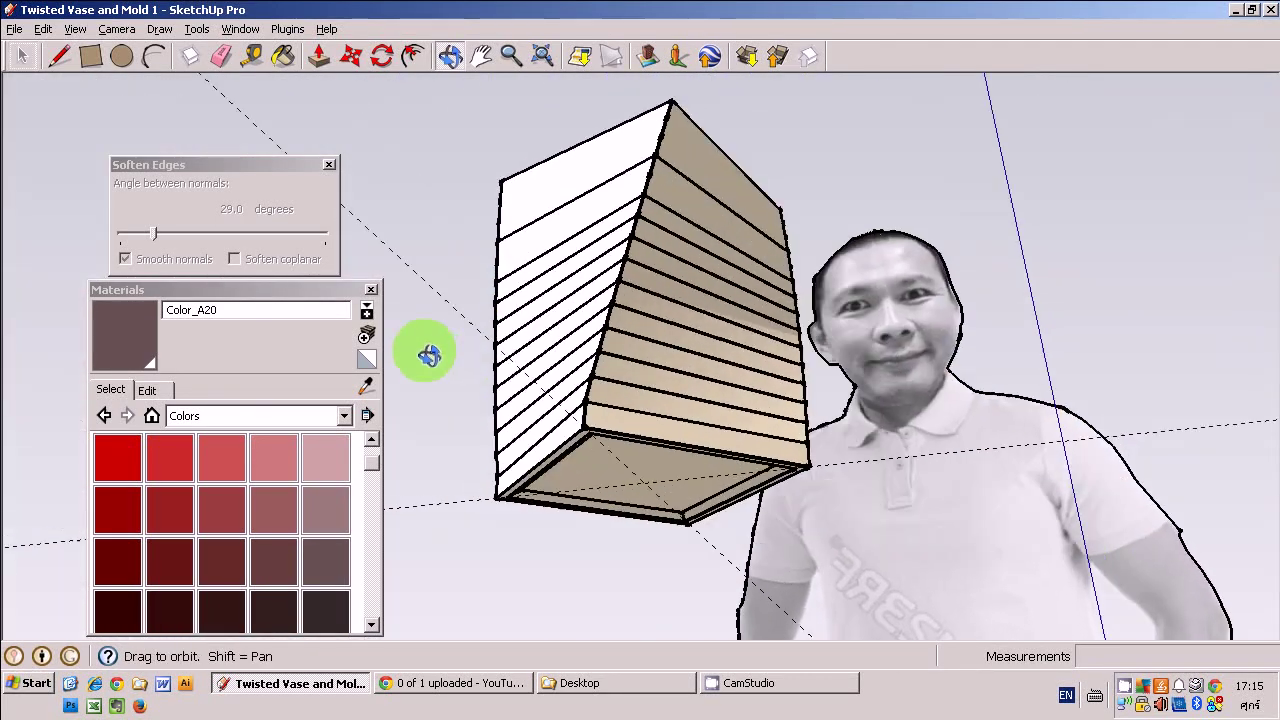
Place Tape Measure guides out from the vase's bottom corners, including one 30 mm from an edge
{"action": "key", "text": "space"}
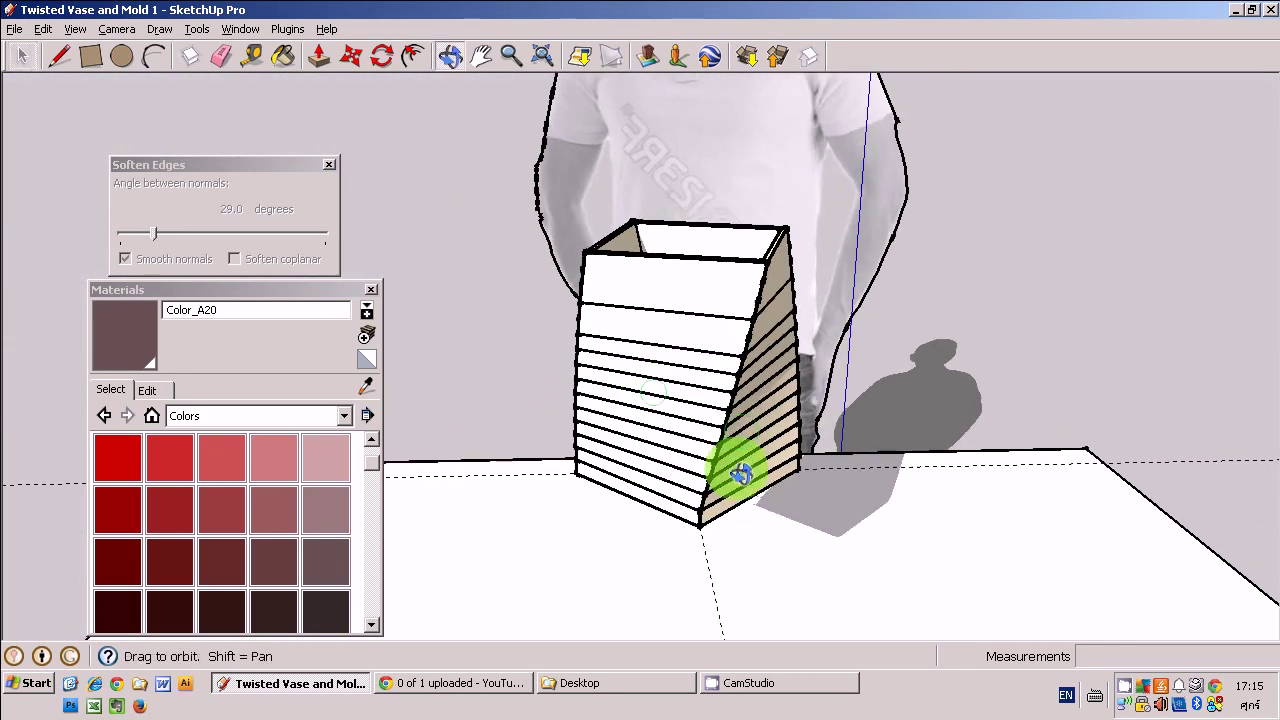
{"action": "key", "text": "l"}
{"action": "middle_click_drag", "start_coordinate": [814, 409], "coordinate": [775, 480]}
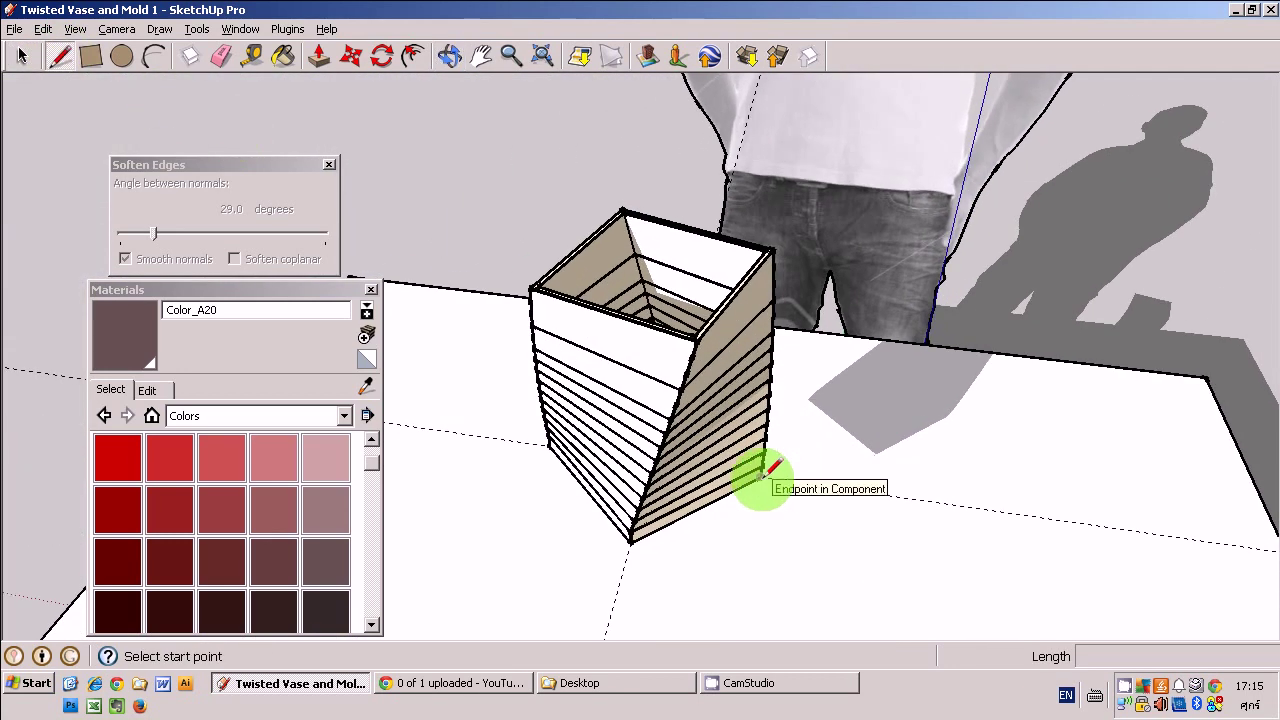
{"action": "left_click", "coordinate": [252, 56]}
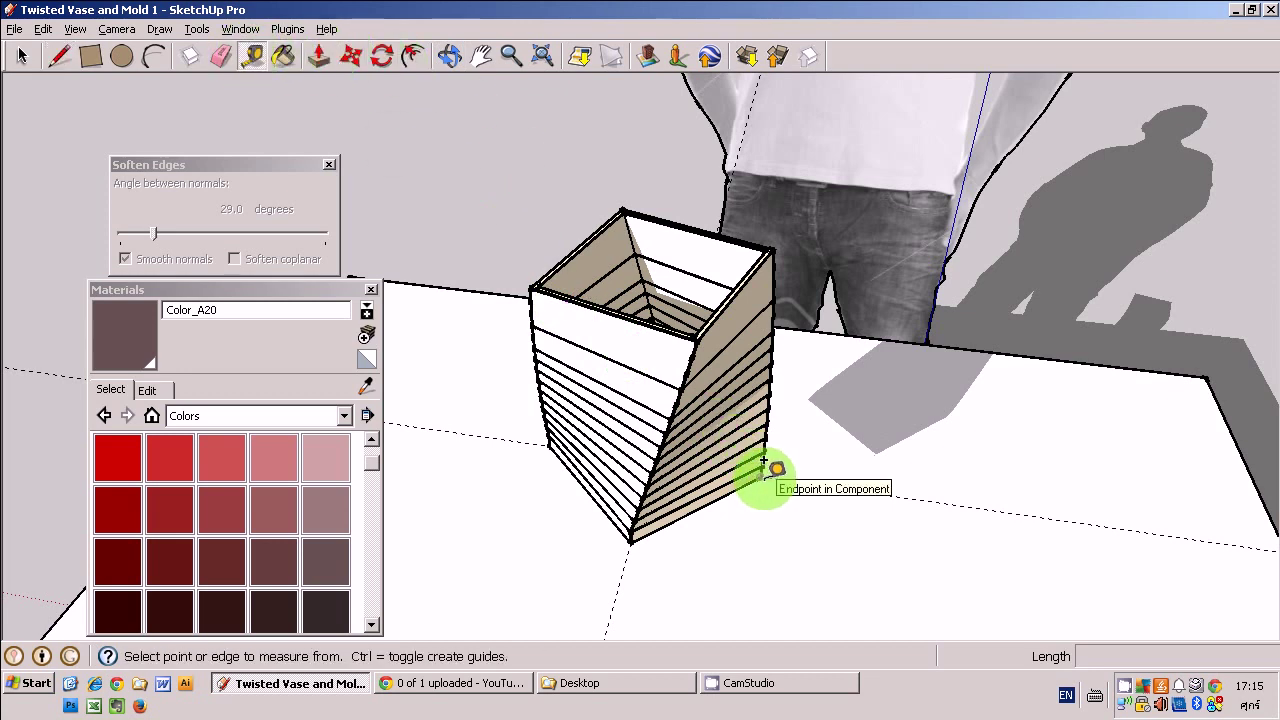
{"action": "scroll", "coordinate": [763, 463], "scroll_direction": "up", "scroll_amount": 3}
{"action": "scroll", "coordinate": [763, 465], "scroll_direction": "up", "scroll_amount": 2}
{"action": "left_click", "coordinate": [762, 470]}
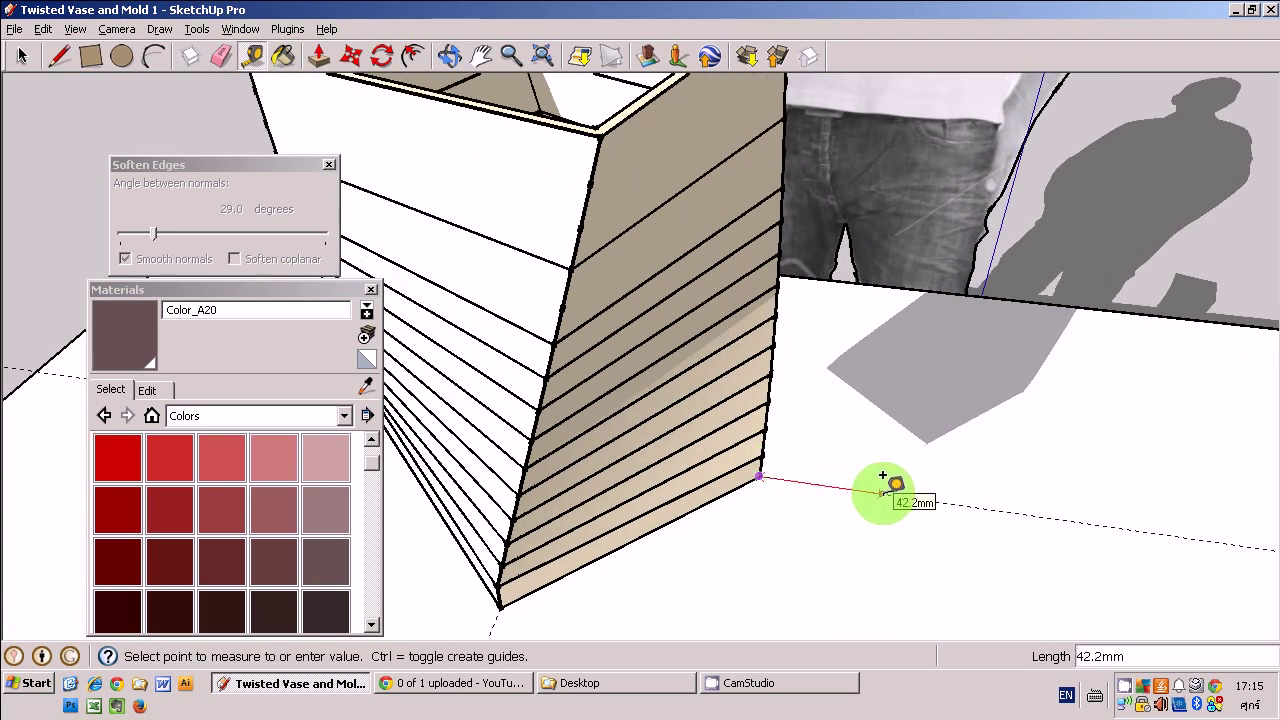
{"action": "mouse_move", "coordinate": [887, 476]}
{"action": "middle_mouse_down"}
{"action": "mouse_move", "coordinate": [777, 371]}
{"action": "mouse_move", "coordinate": [680, 450]}
{"action": "middle_mouse_up"}
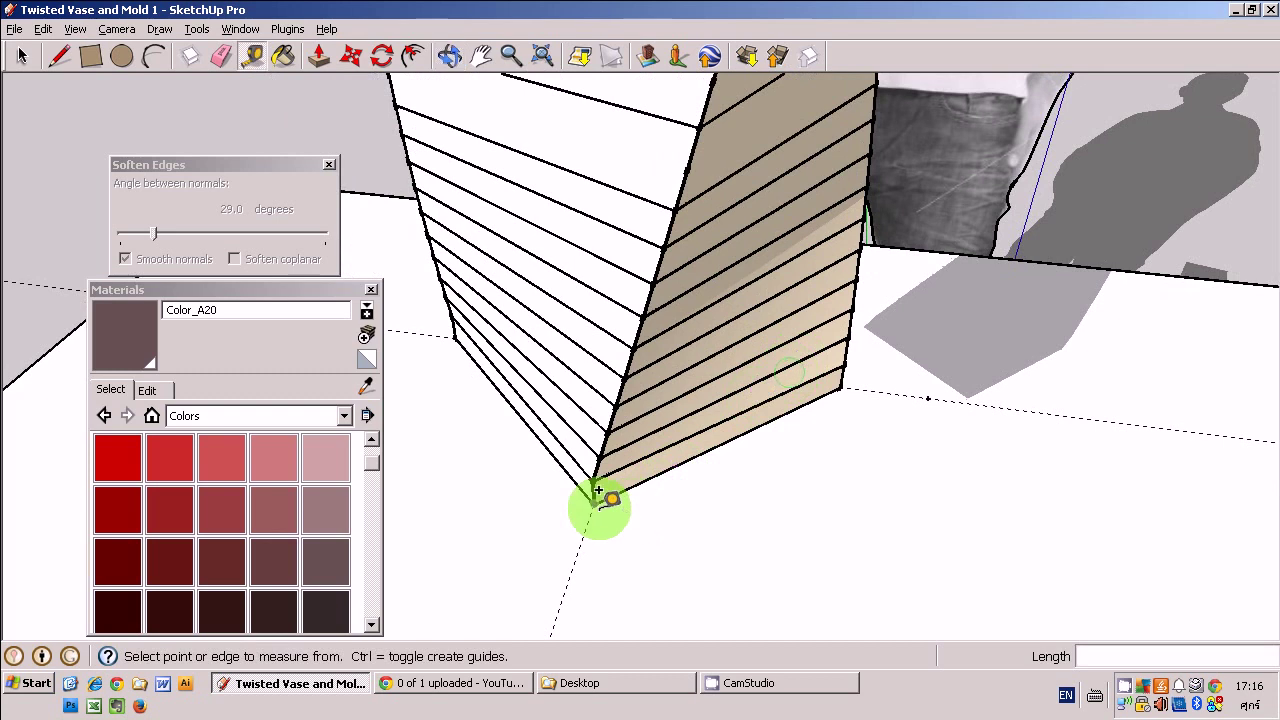
{"action": "left_click", "coordinate": [594, 503]}
{"action": "middle_click_drag", "start_coordinate": [563, 568], "coordinate": [843, 500]}
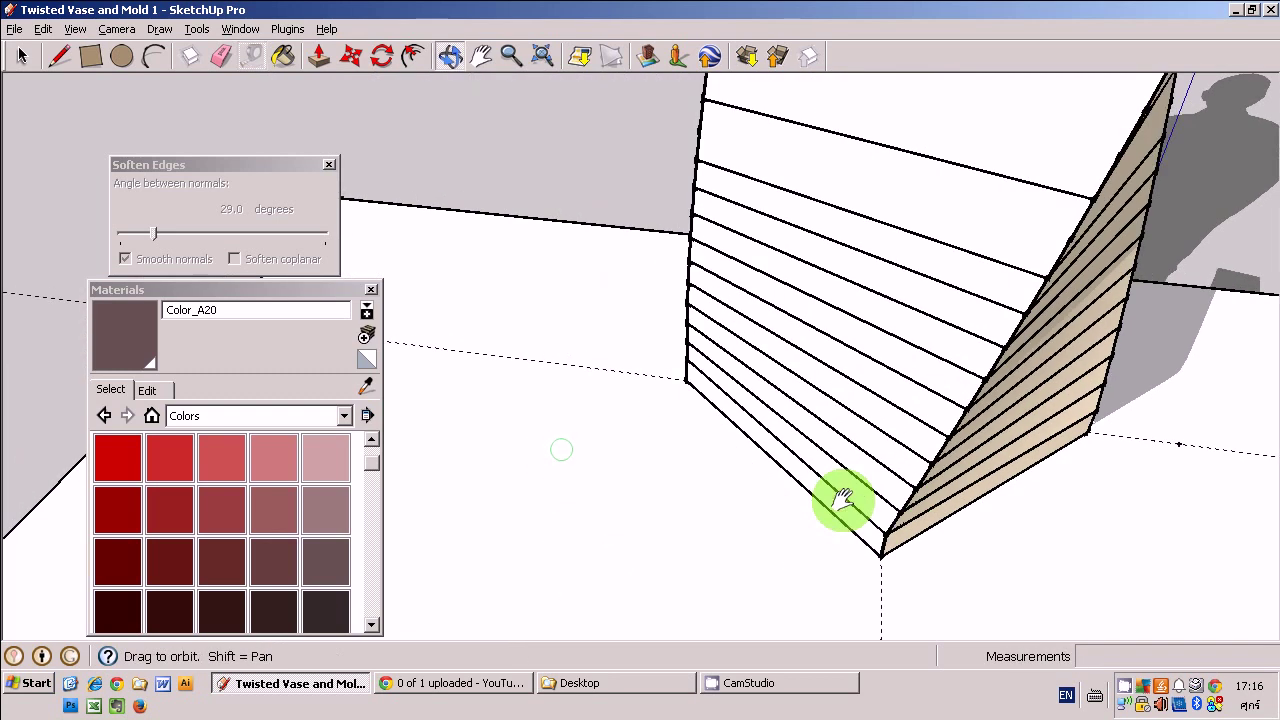
{"action": "left_click", "coordinate": [685, 380]}
Trace lines along the corner guide points to close a flat floor face beside the vase's base
{"action": "mouse_move", "coordinate": [598, 352]}
{"action": "middle_mouse_down"}
{"action": "mouse_move", "coordinate": [829, 357]}
{"action": "mouse_move", "coordinate": [806, 366]}
{"action": "mouse_move", "coordinate": [831, 409]}
{"action": "mouse_move", "coordinate": [792, 335]}
{"action": "mouse_move", "coordinate": [843, 429]}
{"action": "mouse_move", "coordinate": [919, 449]}
{"action": "middle_mouse_up"}
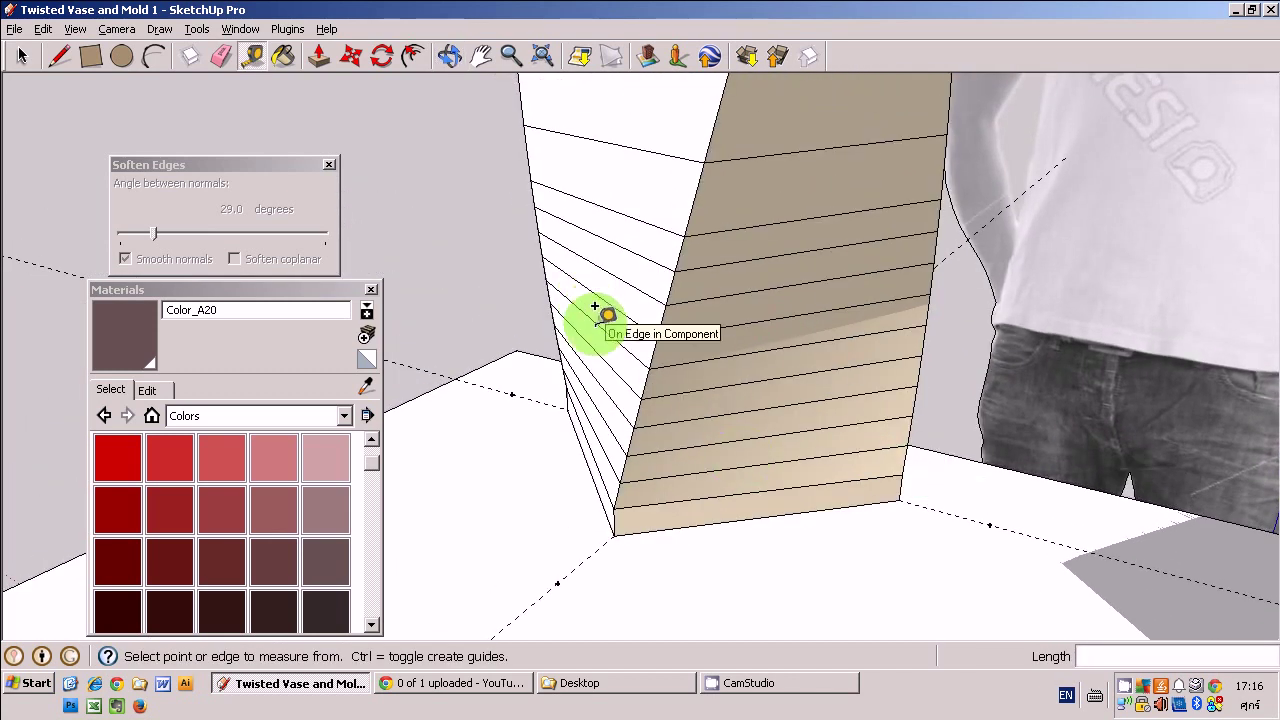
{"action": "left_click", "coordinate": [59, 56]}
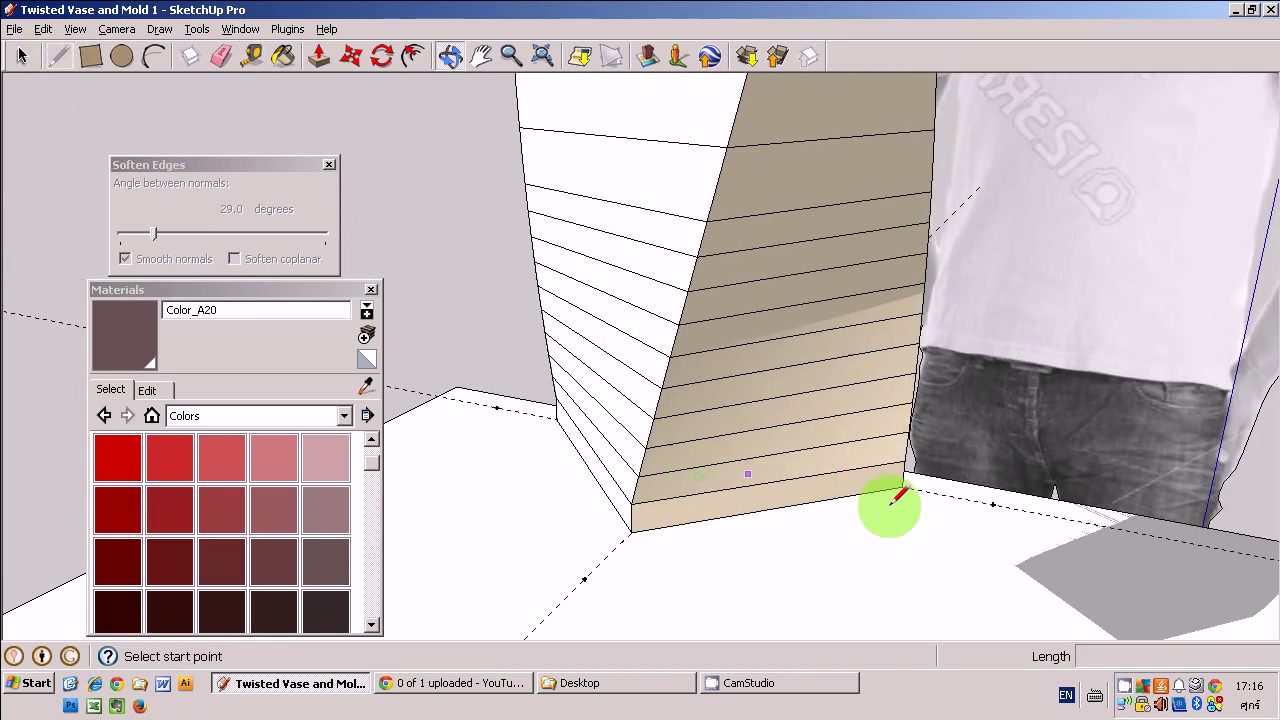
{"action": "left_click", "coordinate": [991, 505]}
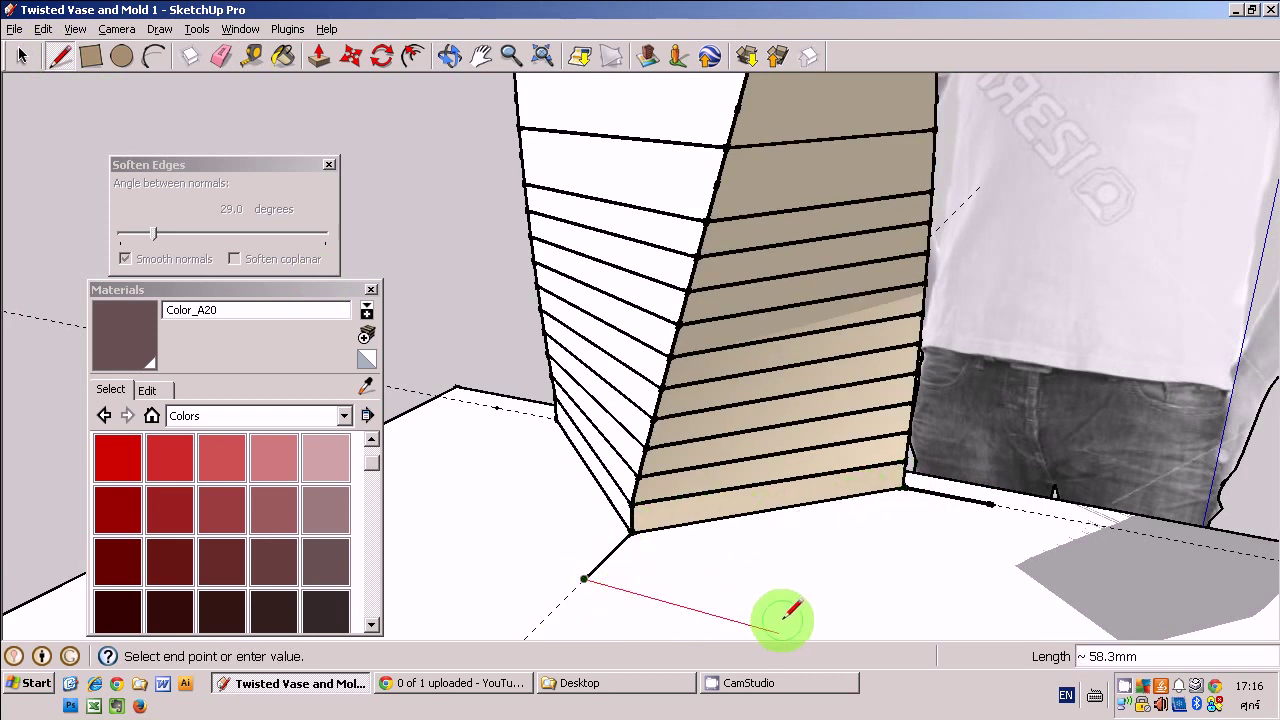
{"action": "middle_click_drag", "start_coordinate": [777, 612], "coordinate": [754, 477]}
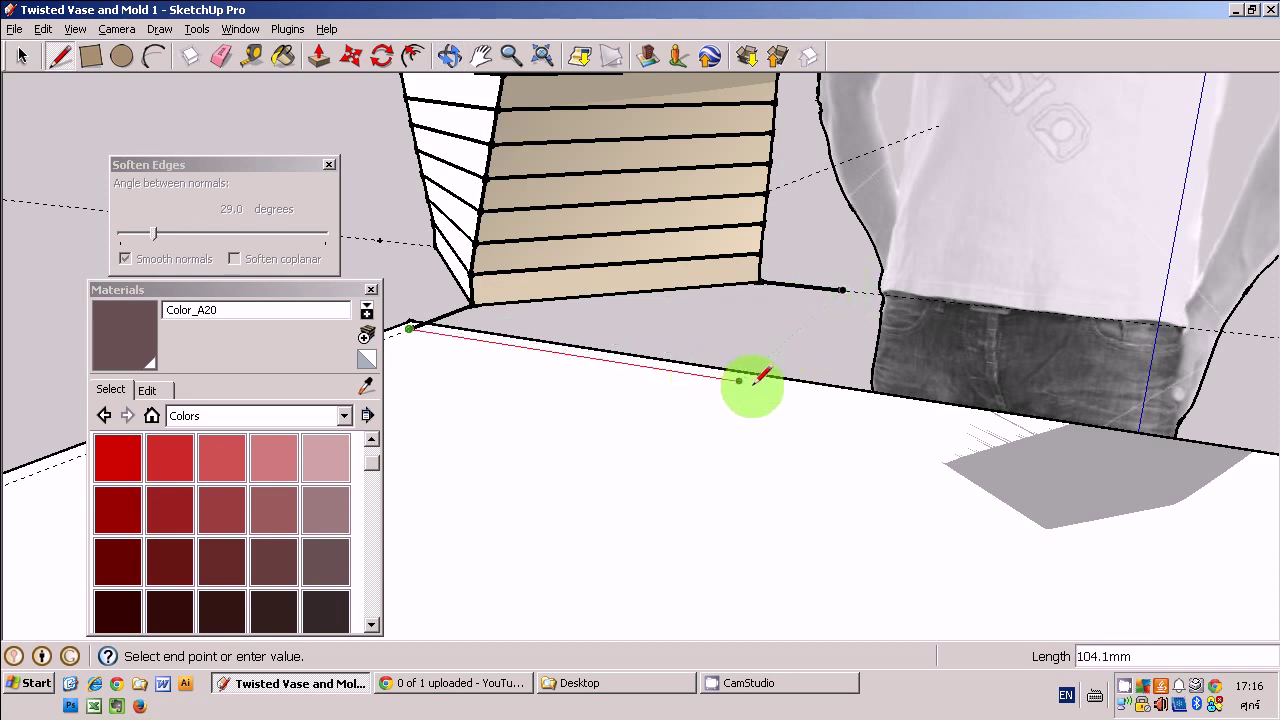
{"action": "left_click", "coordinate": [840, 290]}
{"action": "middle_click_drag", "start_coordinate": [840, 290], "coordinate": [749, 394]}
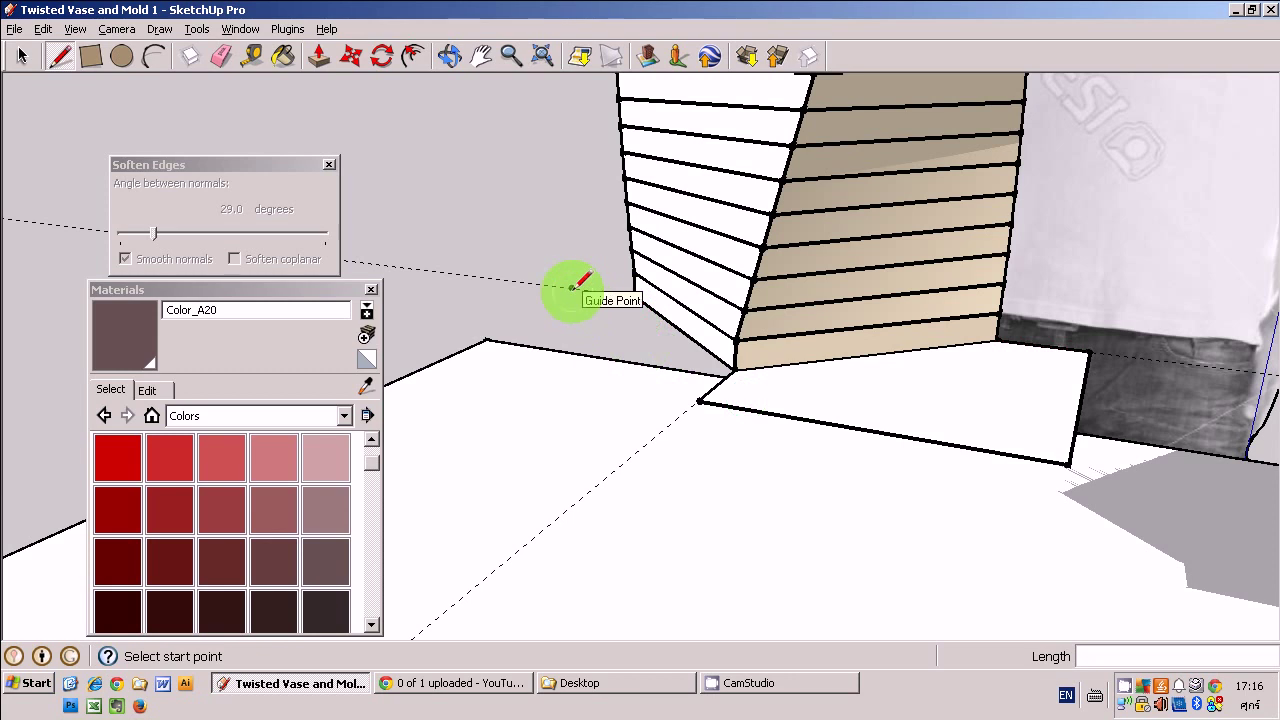
{"action": "type", "text": "15"}
{"action": "left_click", "coordinate": [714, 382]}
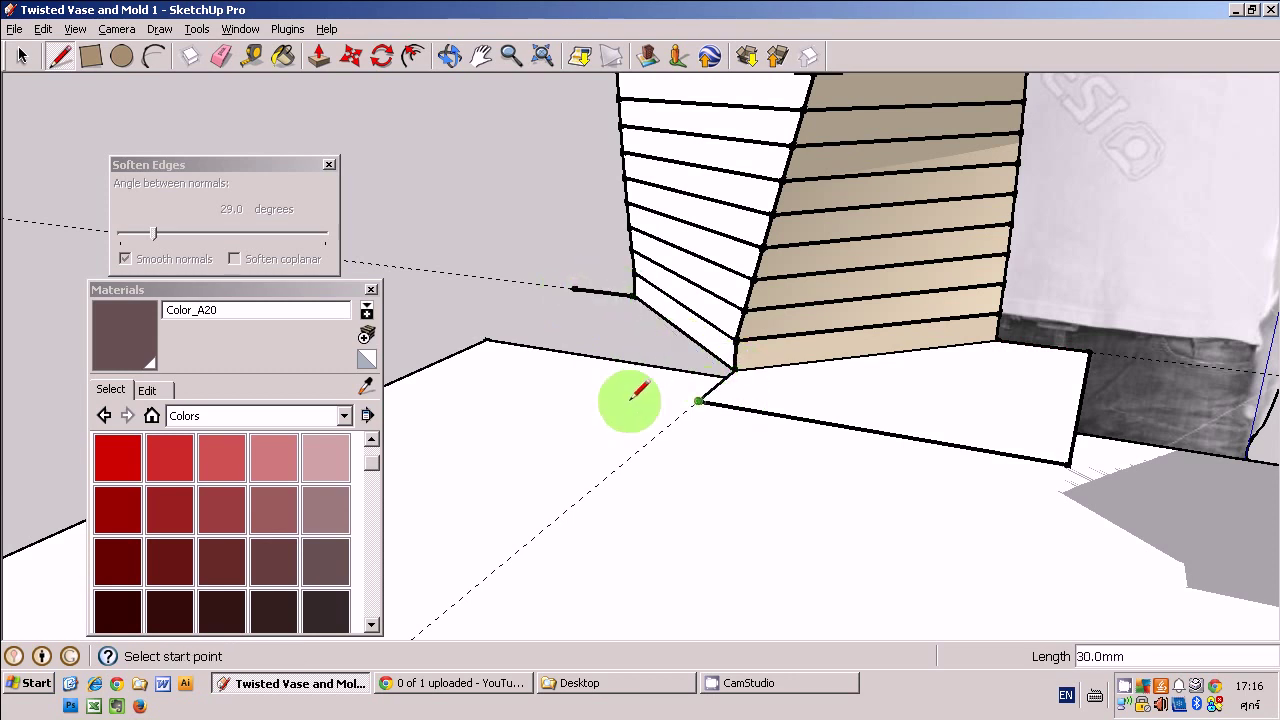
{"action": "middle_click_drag", "start_coordinate": [646, 390], "coordinate": [713, 408]}
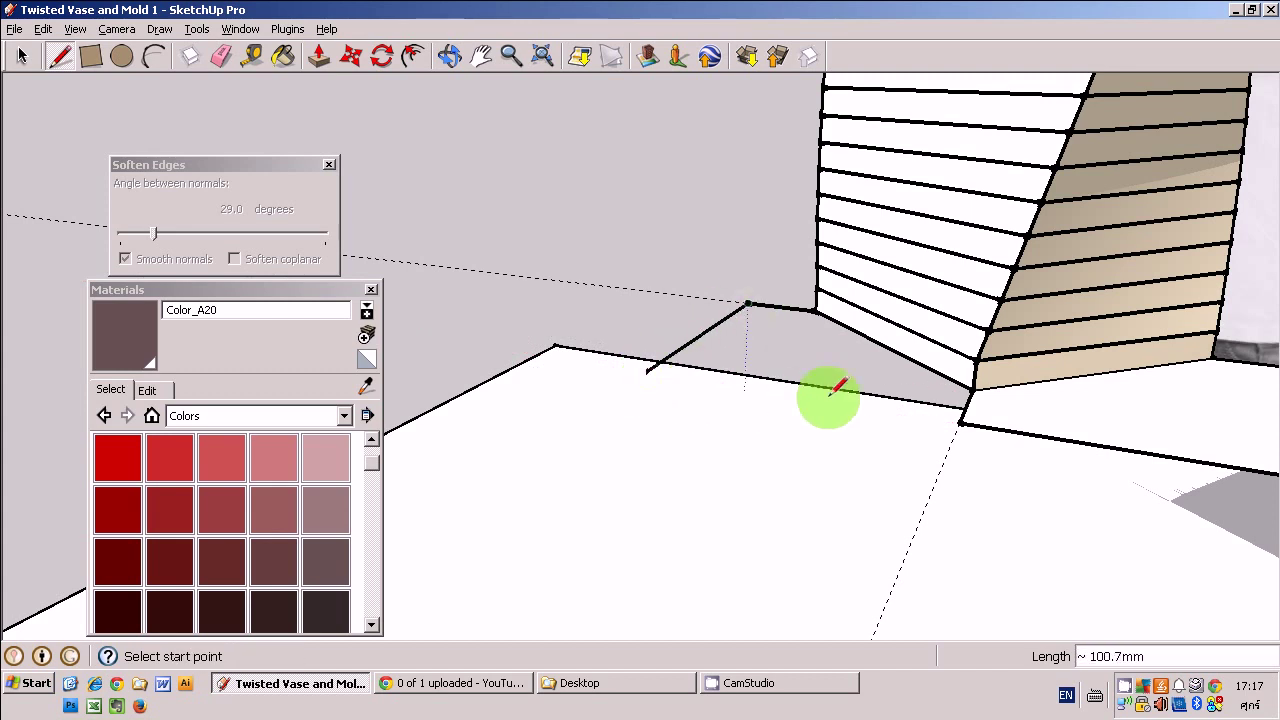
{"action": "left_click", "coordinate": [961, 423]}
Finish the stub edge and bring the vase's foot and base plate into view from below
{"action": "left_click", "coordinate": [648, 372]}
{"action": "middle_click_drag", "start_coordinate": [663, 391], "coordinate": [622, 352]}
{"action": "scroll", "coordinate": [700, 370], "scroll_direction": "down", "scroll_amount": 3}
{"action": "mouse_move", "coordinate": [900, 391]}
{"action": "middle_mouse_down"}
{"action": "mouse_move", "coordinate": [870, 455]}
{"action": "mouse_move", "coordinate": [714, 434]}
{"action": "mouse_move", "coordinate": [766, 457]}
{"action": "mouse_move", "coordinate": [871, 397]}
{"action": "mouse_move", "coordinate": [740, 468]}
{"action": "mouse_move", "coordinate": [729, 514]}
{"action": "middle_mouse_up"}
{"action": "scroll", "coordinate": [700, 470], "scroll_direction": "up", "scroll_amount": 2}
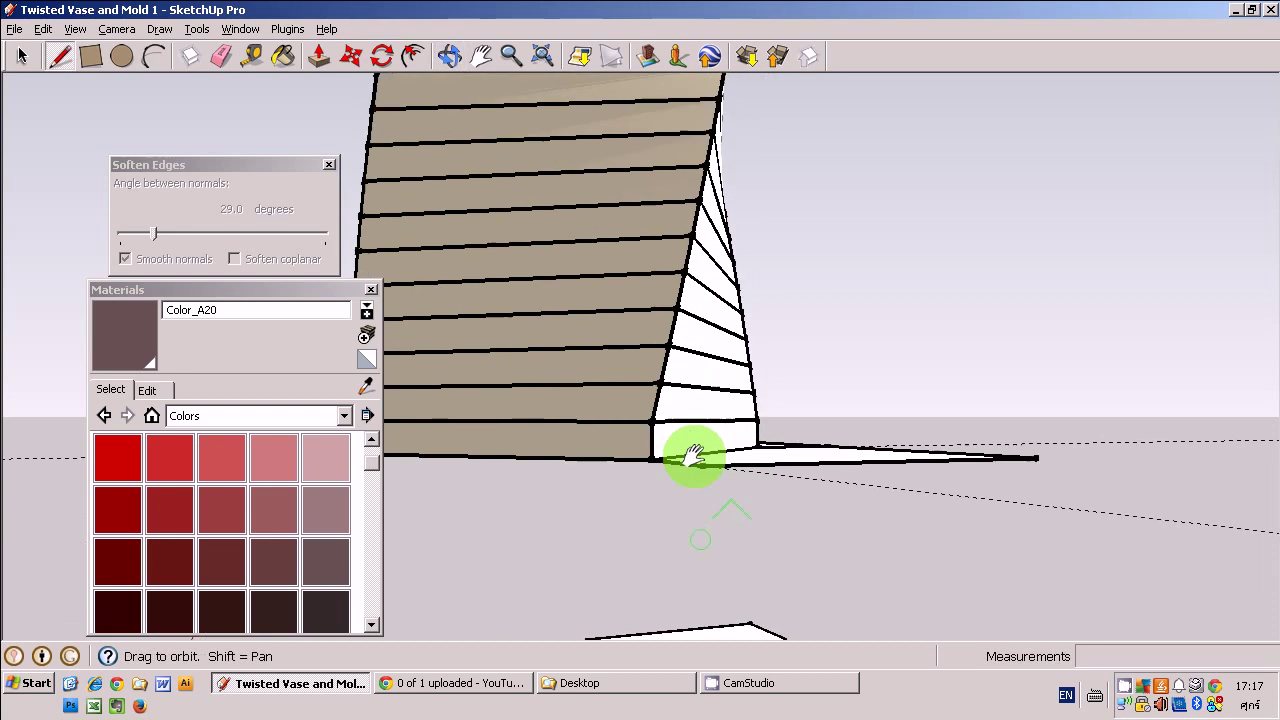
{"action": "middle_click_drag", "start_coordinate": [717, 457], "coordinate": [713, 517]}
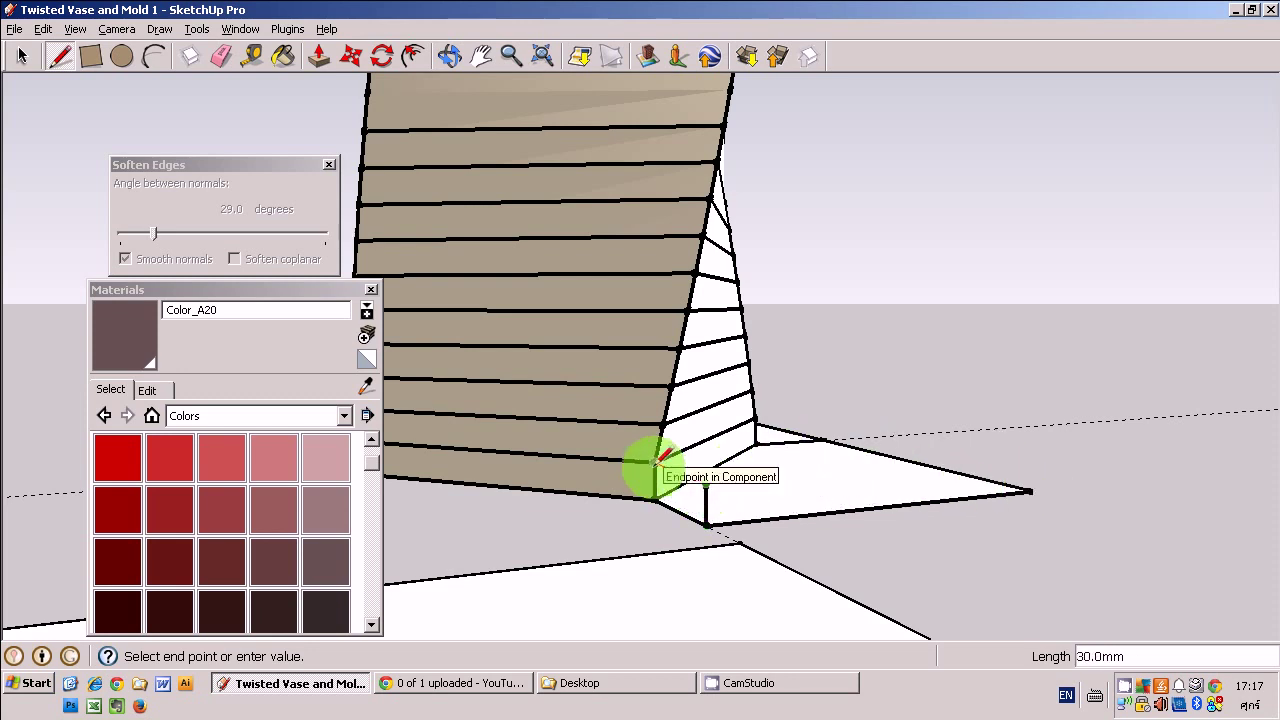
{"action": "middle_click_drag", "start_coordinate": [657, 462], "coordinate": [629, 477]}
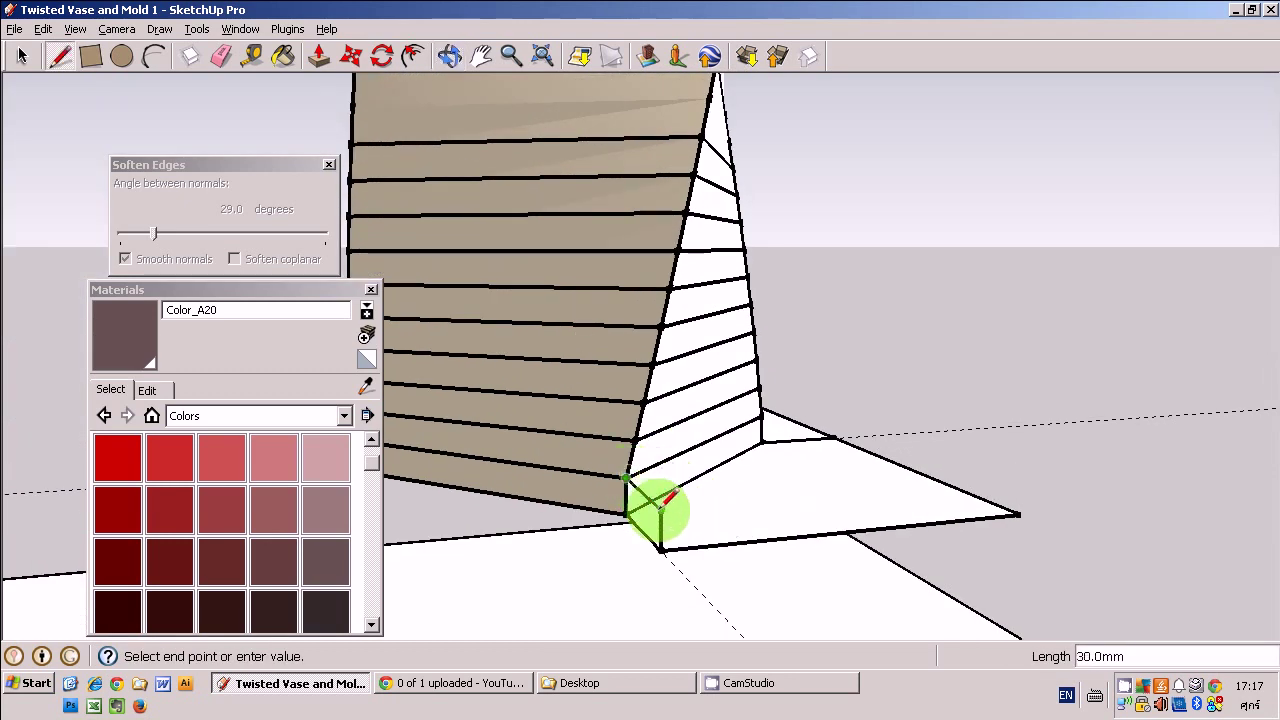
Draw 10 mm side edges along the base plate's outer edges, closing its shaded slab faces
{"action": "left_click", "coordinate": [660, 508]}
{"action": "left_click", "coordinate": [1018, 514]}
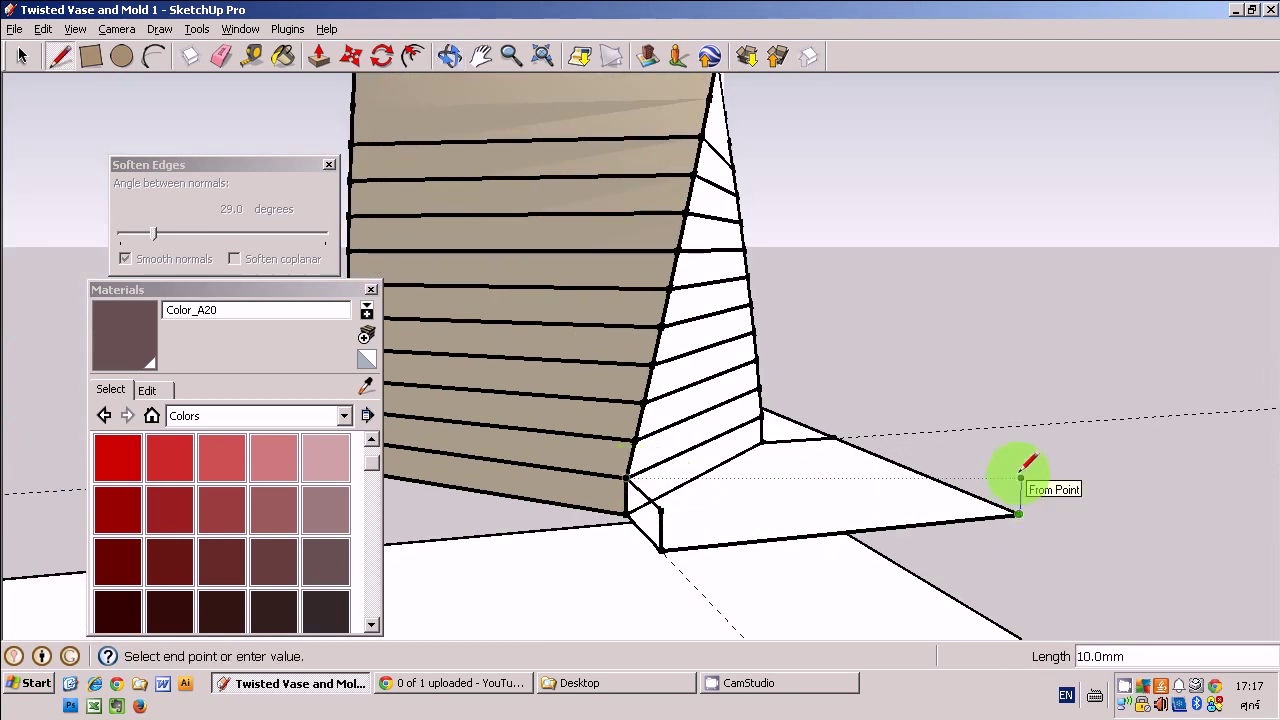
{"action": "left_click", "coordinate": [740, 538]}
{"action": "left_click", "coordinate": [1030, 470]}
{"action": "middle_click_drag", "start_coordinate": [1030, 470], "coordinate": [755, 500]}
{"action": "left_click", "coordinate": [724, 531]}
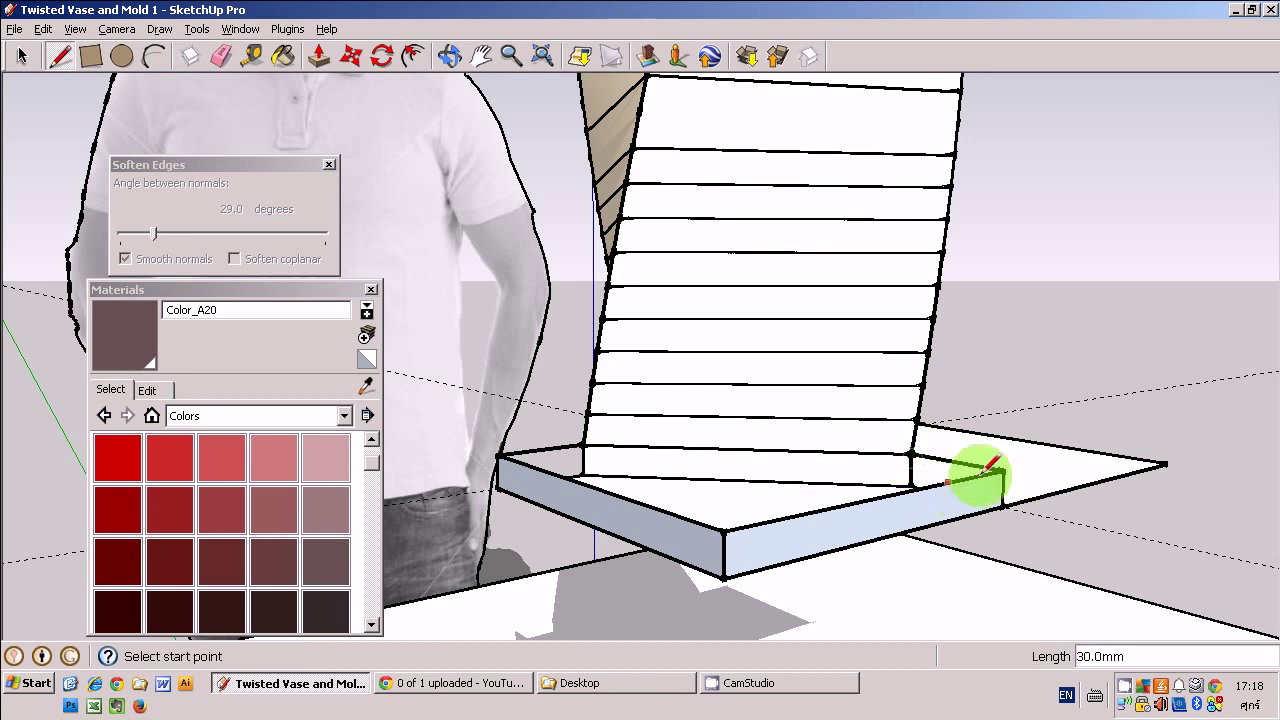
{"action": "left_click", "coordinate": [583, 443]}
Close the face at the vase-slab corner and raise a 10 mm vertical edge at the slab corner
{"action": "mouse_move", "coordinate": [912, 458]}
{"action": "middle_mouse_down"}
{"action": "mouse_move", "coordinate": [860, 503]}
{"action": "mouse_move", "coordinate": [686, 503]}
{"action": "middle_mouse_up"}
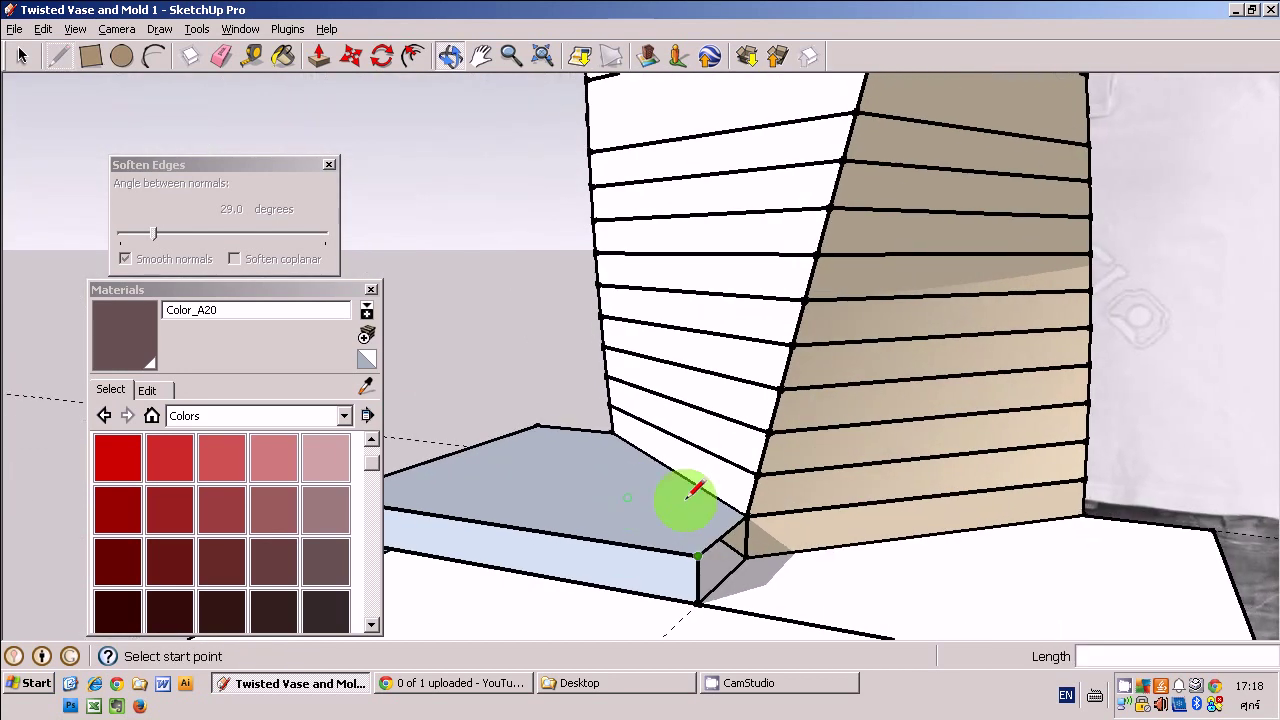
{"action": "middle_click_drag", "start_coordinate": [791, 543], "coordinate": [751, 529]}
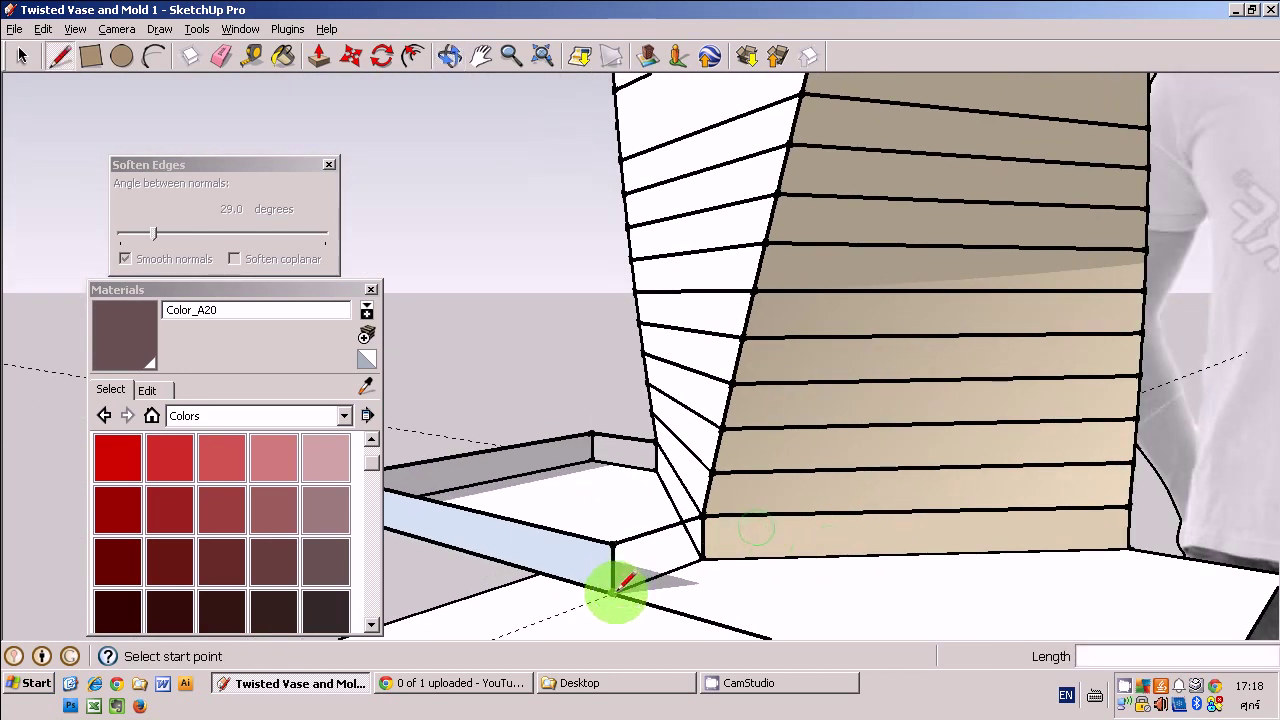
{"action": "left_click", "coordinate": [700, 545]}
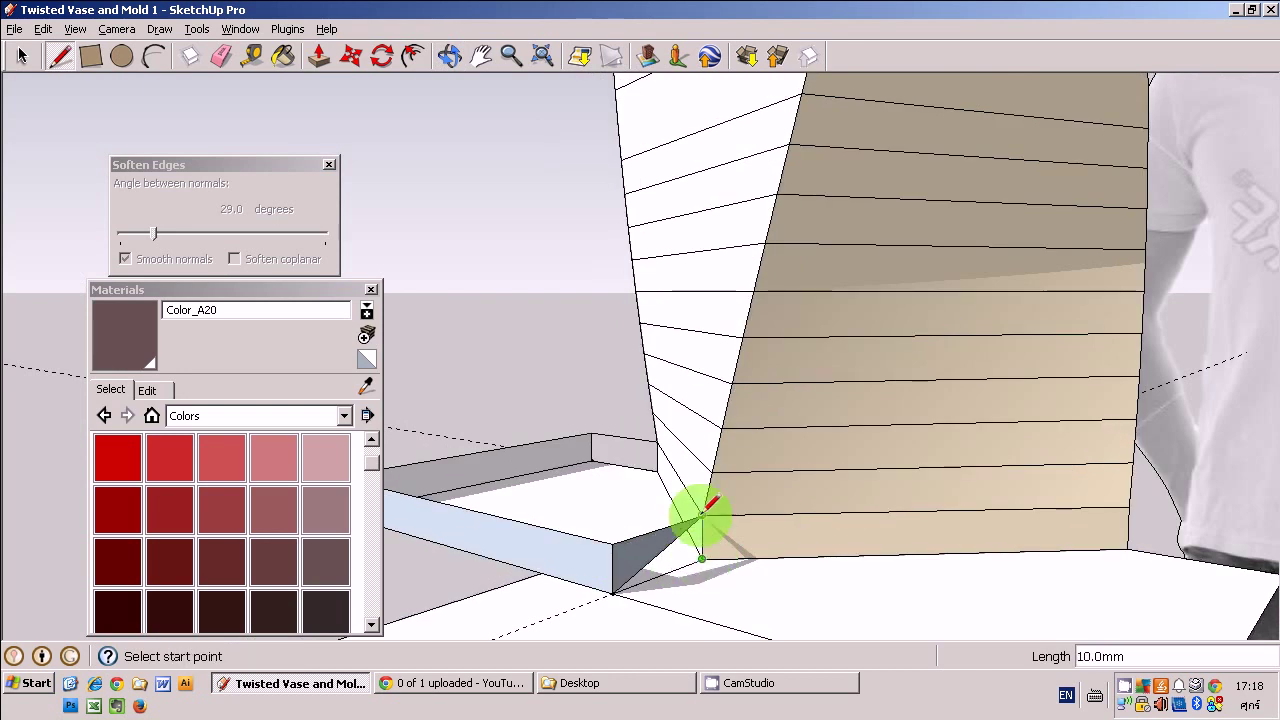
{"action": "left_click", "coordinate": [704, 516]}
{"action": "left_click", "coordinate": [616, 542]}
{"action": "type", "text": "10"}
{"action": "key", "text": "Return"}
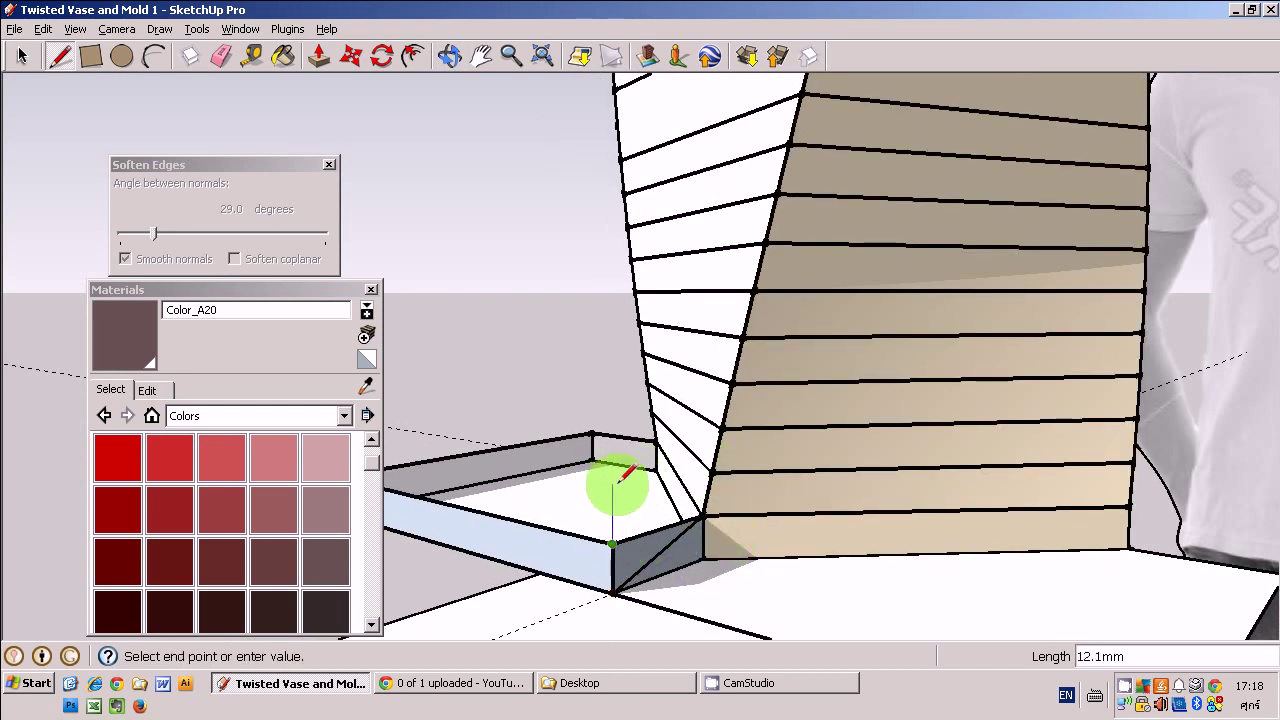
{"action": "left_click", "coordinate": [612, 480]}
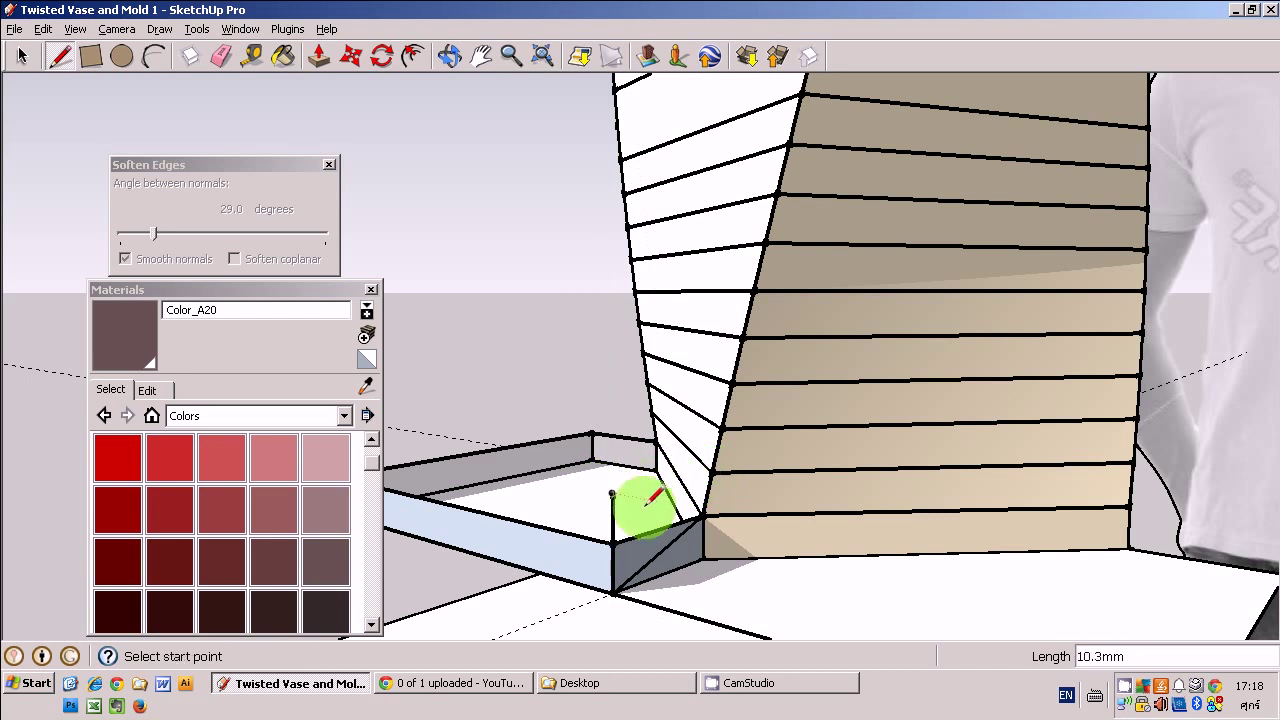
Connect diagonal edges from the slab corner to the vase side, forming triangular faces
{"action": "middle_click_drag", "start_coordinate": [657, 514], "coordinate": [753, 482]}
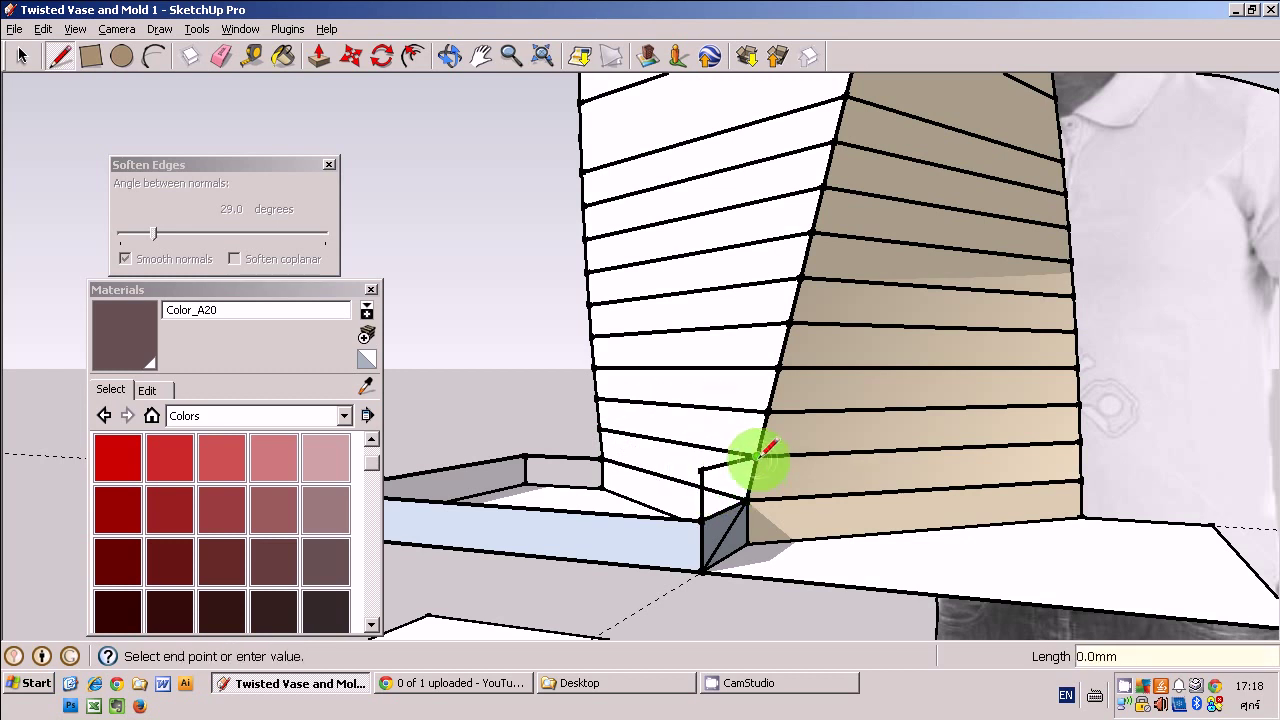
{"action": "left_click", "coordinate": [702, 517]}
{"action": "mouse_move", "coordinate": [749, 486]}
{"action": "middle_mouse_down"}
{"action": "mouse_move", "coordinate": [757, 509]}
{"action": "mouse_move", "coordinate": [545, 441]}
{"action": "mouse_move", "coordinate": [591, 400]}
{"action": "middle_mouse_up"}
{"action": "left_click", "coordinate": [585, 420]}
{"action": "middle_click_drag", "start_coordinate": [571, 449], "coordinate": [700, 515]}
{"action": "left_click", "coordinate": [700, 515]}
{"action": "left_click", "coordinate": [615, 514]}
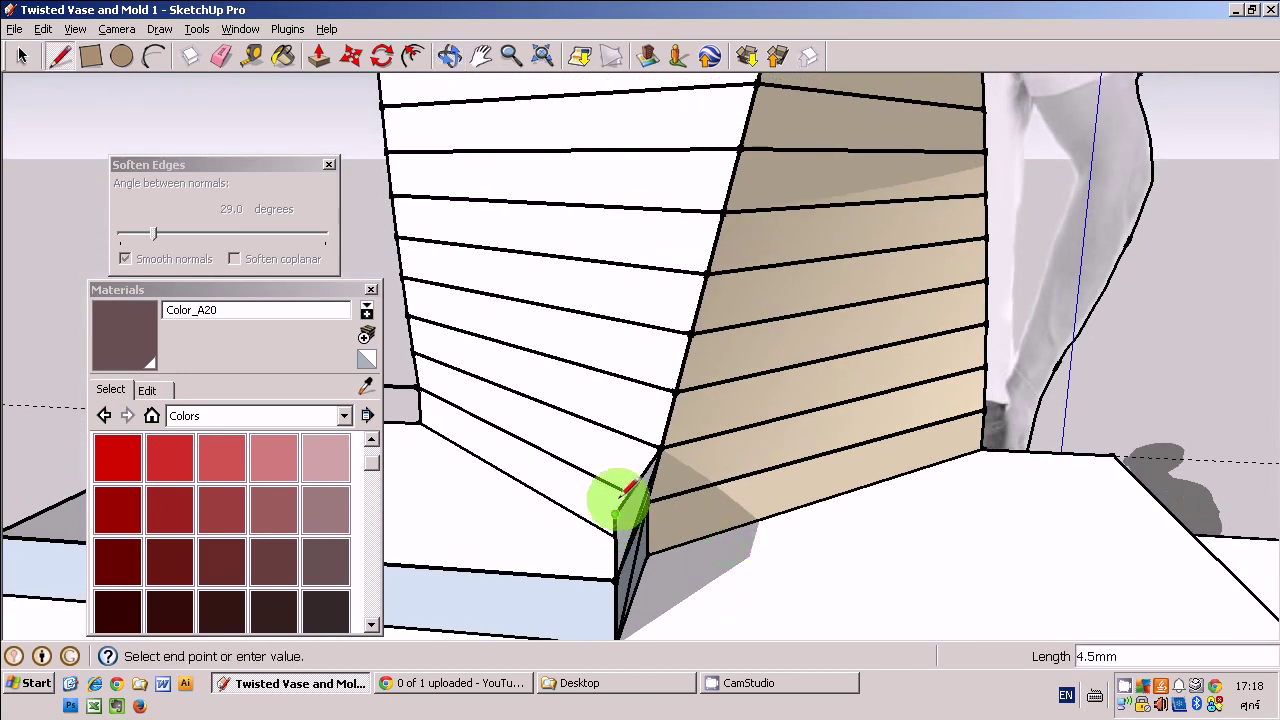
{"action": "mouse_move", "coordinate": [660, 434]}
{"action": "middle_mouse_down"}
{"action": "mouse_move", "coordinate": [619, 472]}
{"action": "mouse_move", "coordinate": [563, 451]}
{"action": "middle_mouse_up"}
Raise another 10 mm vertical edge and connect it to the vase corner, closing a grey face
{"action": "left_click", "coordinate": [591, 423]}
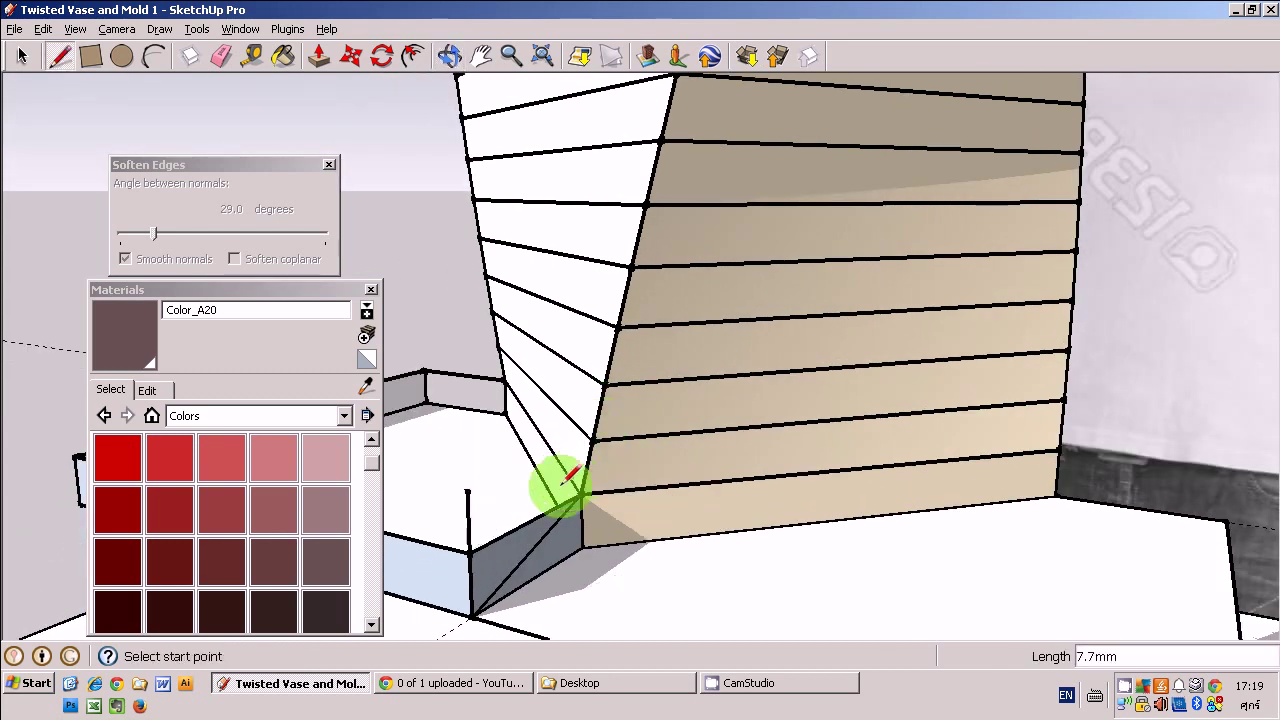
{"action": "left_click", "coordinate": [528, 520]}
{"action": "scroll", "coordinate": [528, 455], "scroll_direction": "up", "scroll_amount": 1}
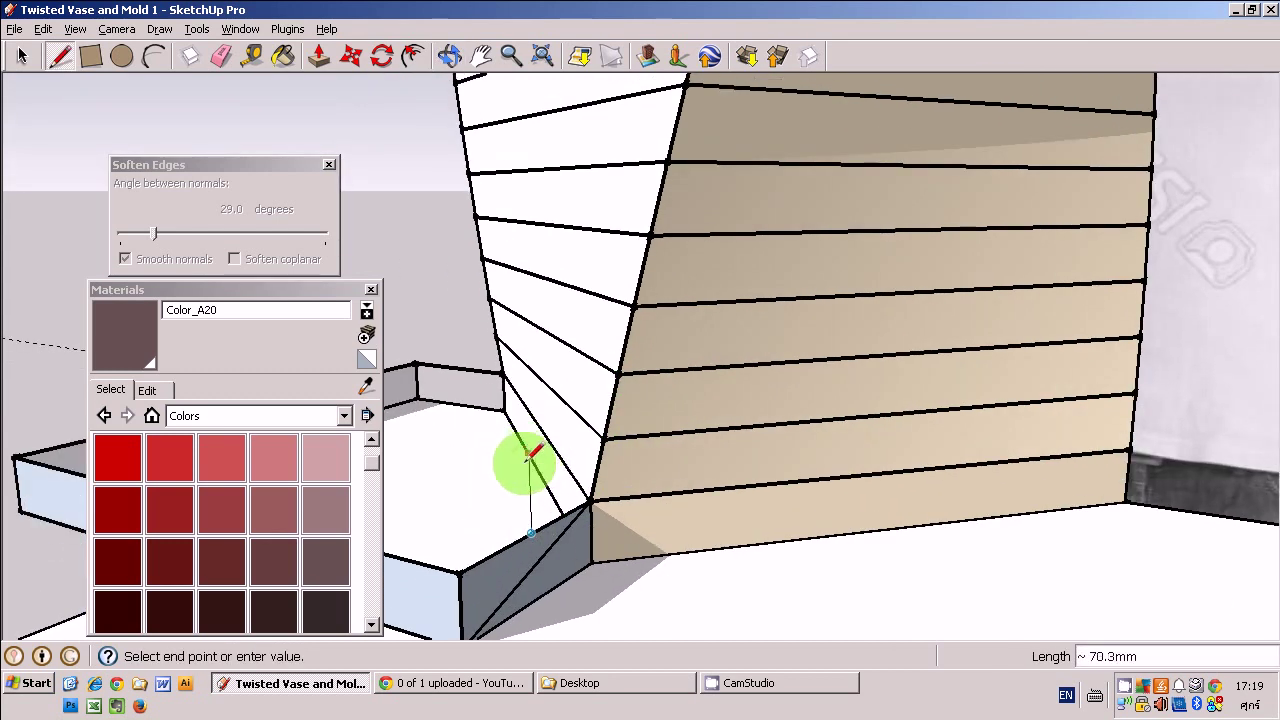
{"action": "key", "text": "Return"}
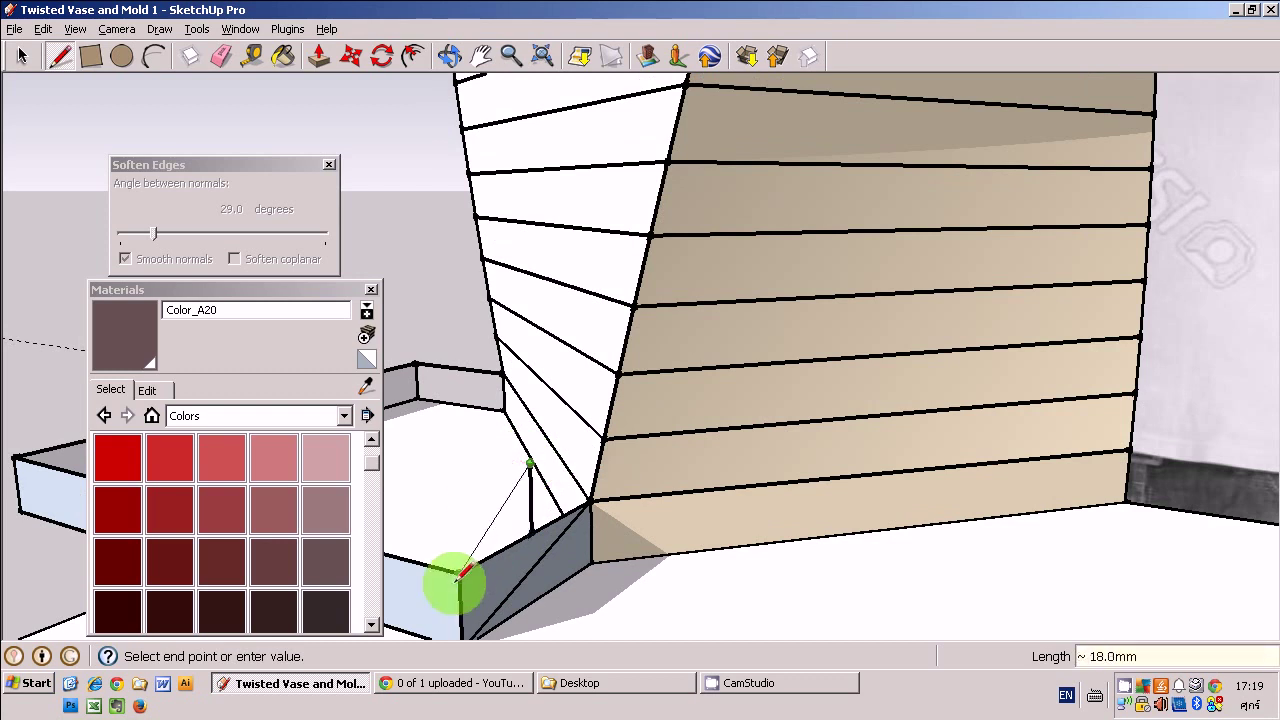
{"action": "left_click", "coordinate": [546, 513]}
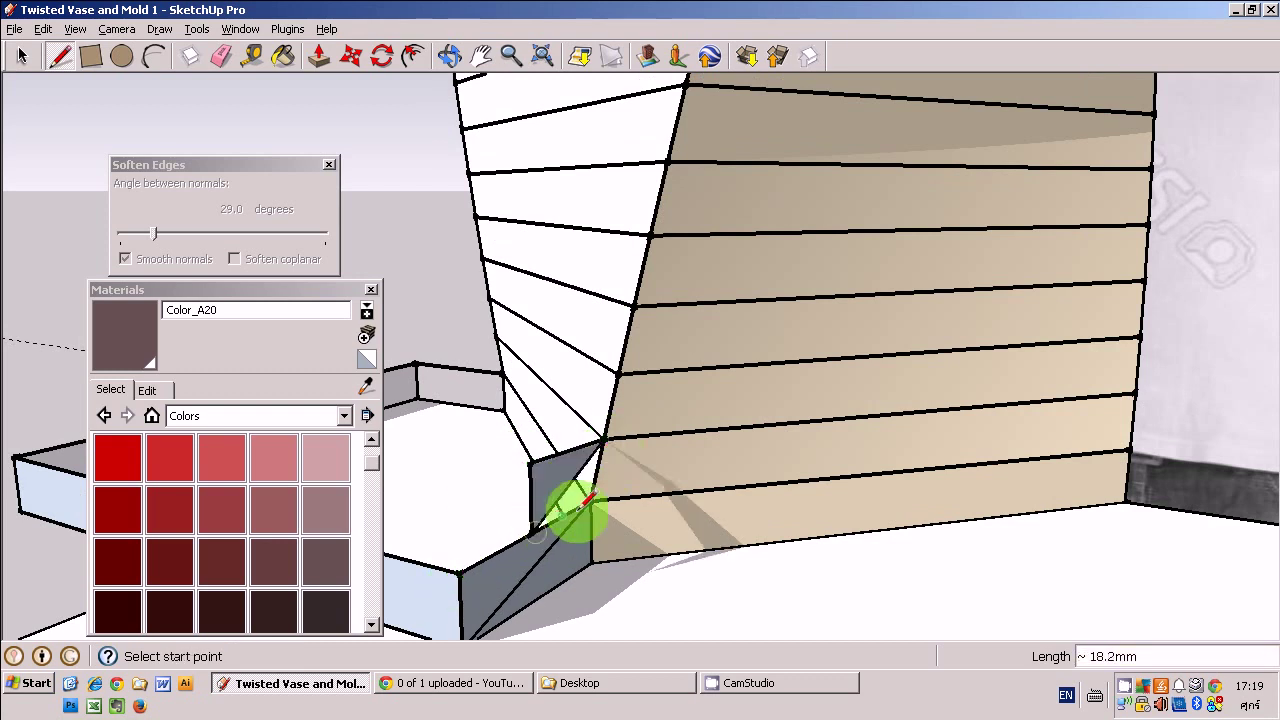
{"action": "left_click", "coordinate": [603, 440]}
Join the lower corner to the vertical edge and add a diagonal splitting the face into triangles
{"action": "left_click", "coordinate": [590, 500]}
{"action": "left_click", "coordinate": [459, 573]}
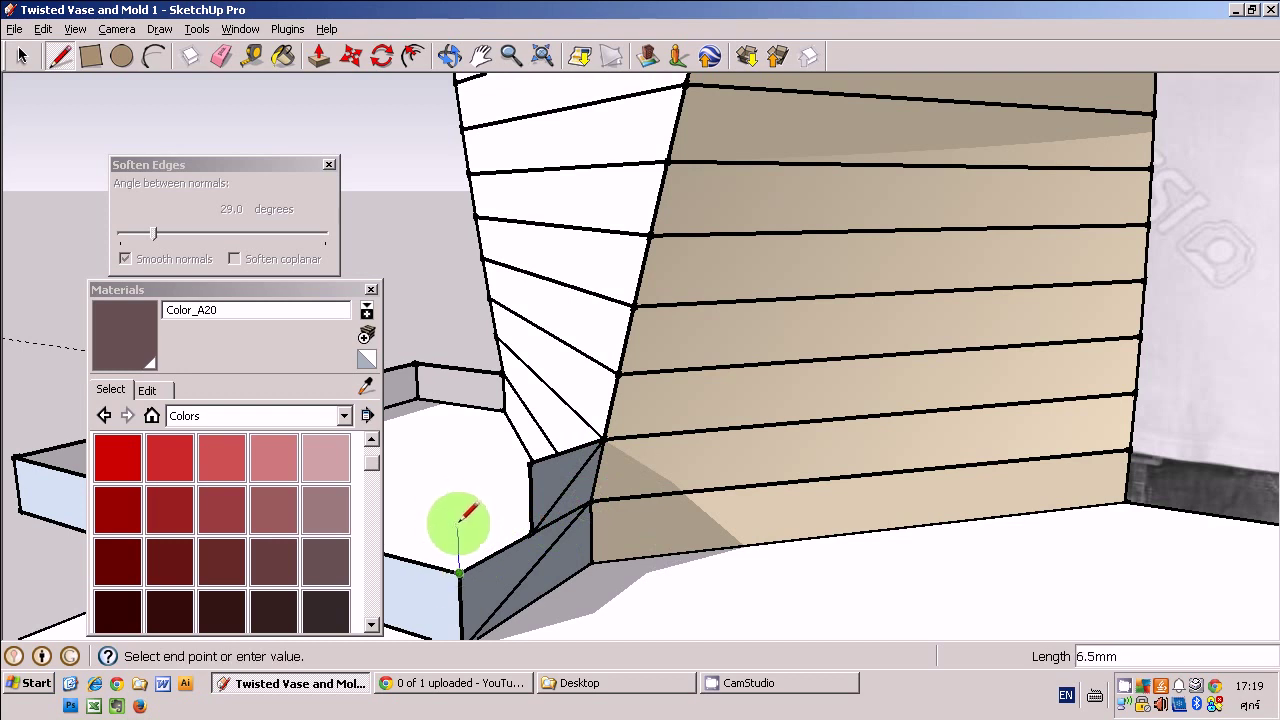
{"action": "left_click", "coordinate": [530, 462]}
{"action": "left_click", "coordinate": [459, 573]}
{"action": "left_click", "coordinate": [533, 462]}
{"action": "mouse_move", "coordinate": [533, 462]}
{"action": "middle_mouse_down"}
{"action": "mouse_move", "coordinate": [808, 505]}
{"action": "mouse_move", "coordinate": [657, 480]}
{"action": "mouse_move", "coordinate": [963, 506]}
{"action": "mouse_move", "coordinate": [771, 471]}
{"action": "mouse_move", "coordinate": [724, 500]}
{"action": "middle_mouse_up"}
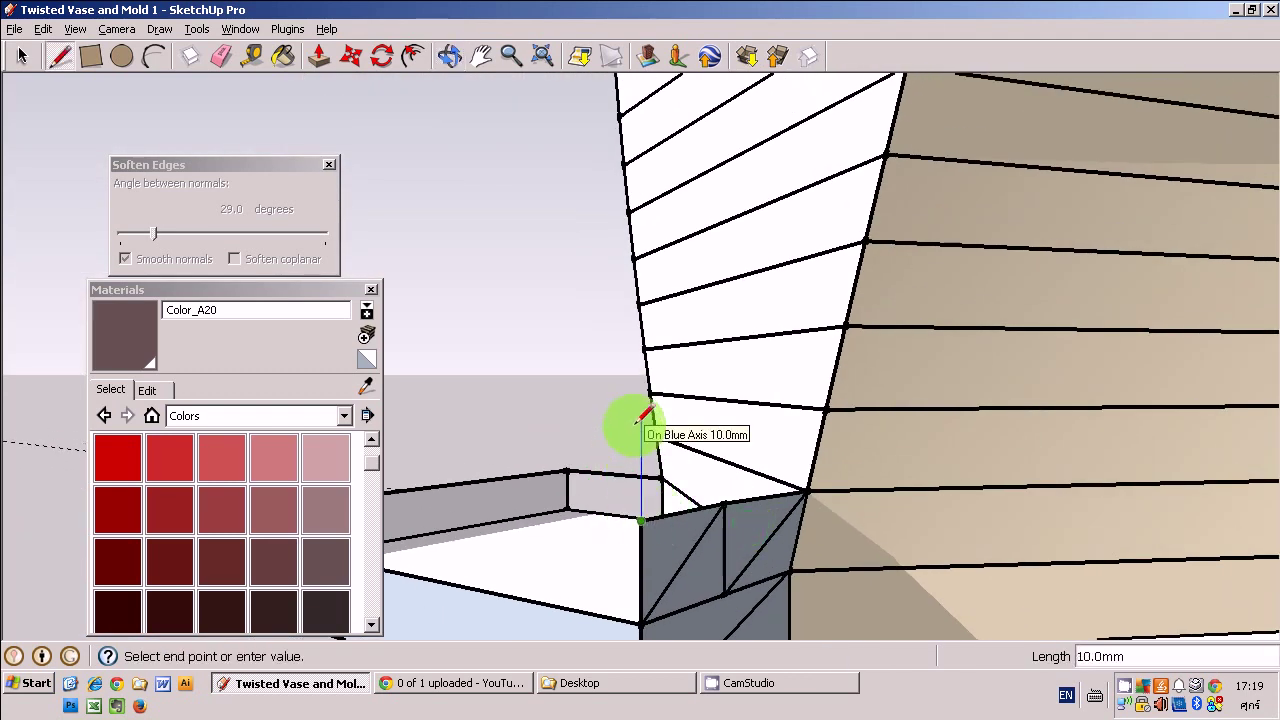
{"action": "left_click", "coordinate": [825, 410]}
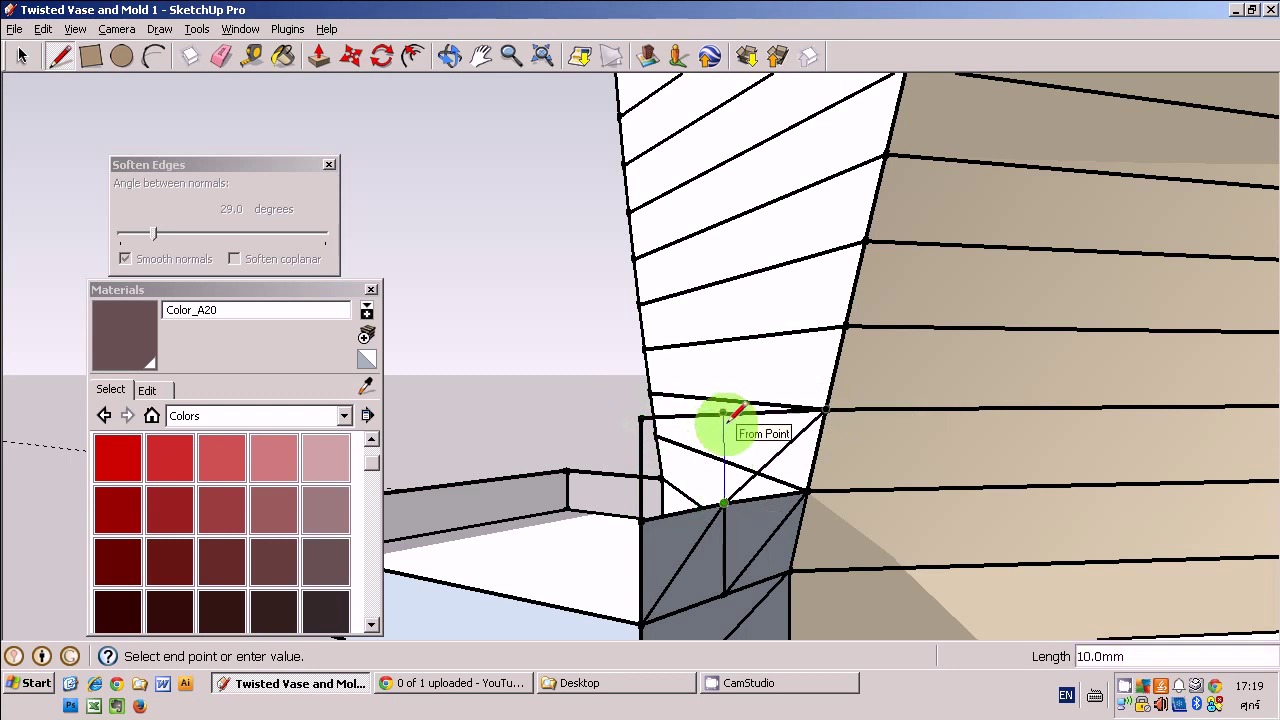
Close new faces beside the vase corner with short connecting edges
{"action": "middle_click_drag", "start_coordinate": [728, 414], "coordinate": [829, 466]}
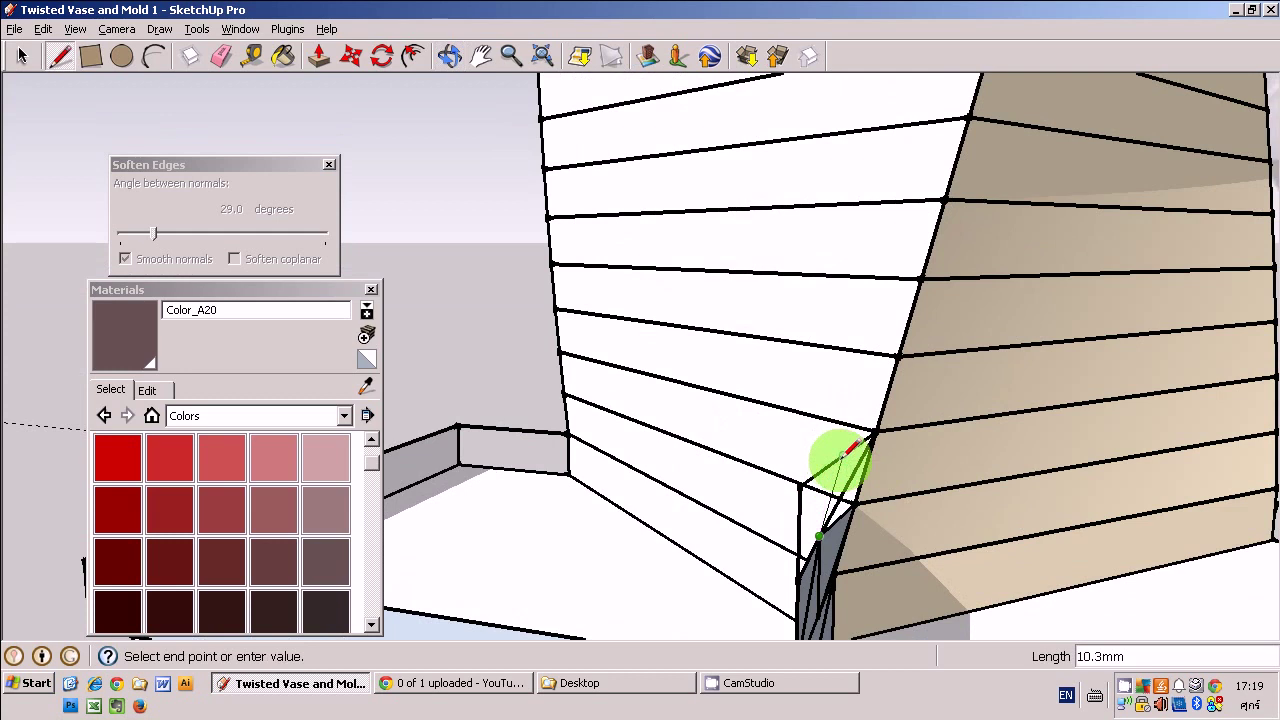
{"action": "left_click", "coordinate": [832, 495]}
{"action": "left_click", "coordinate": [835, 460]}
{"action": "left_click", "coordinate": [792, 565]}
{"action": "mouse_move", "coordinate": [877, 531]}
{"action": "middle_mouse_down"}
{"action": "mouse_move", "coordinate": [657, 409]}
{"action": "mouse_move", "coordinate": [725, 430]}
{"action": "mouse_move", "coordinate": [630, 378]}
{"action": "middle_mouse_up"}
{"action": "left_click", "coordinate": [766, 390]}
{"action": "left_click", "coordinate": [746, 457]}
Draw a vertical edge from the mold corner and a line from a lower vertex to the vase edge
{"action": "left_click", "coordinate": [622, 381]}
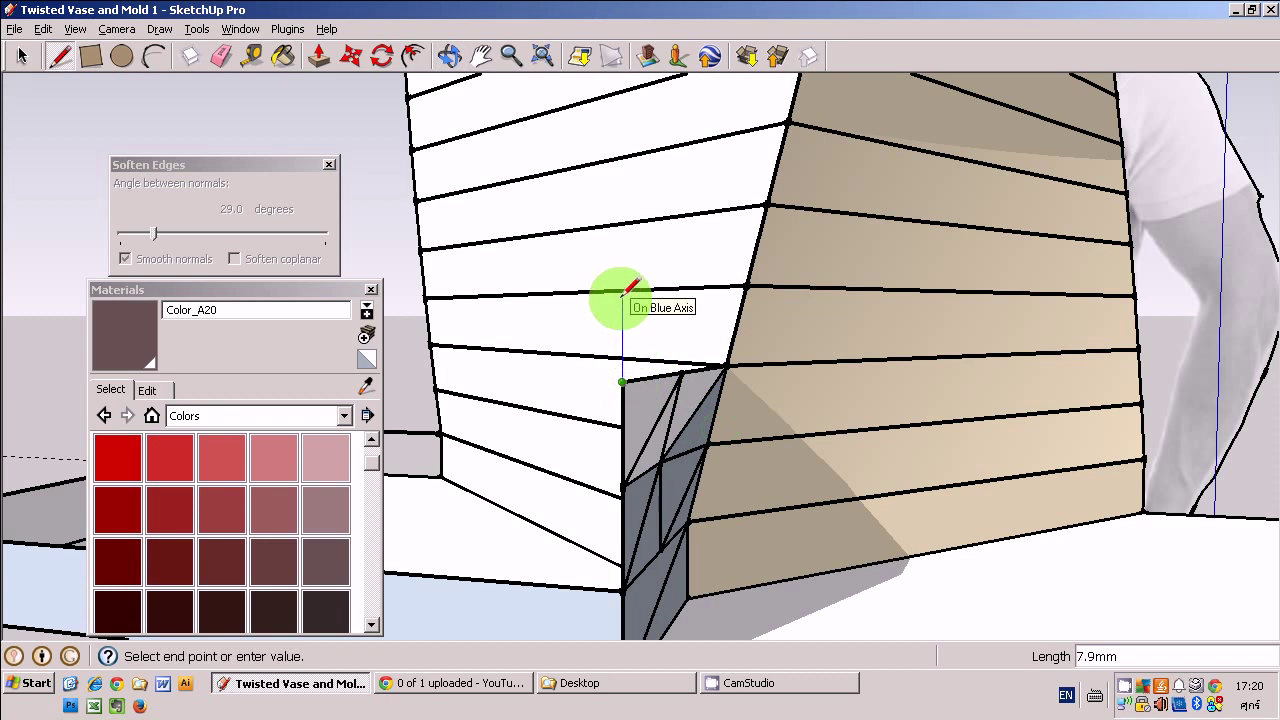
{"action": "left_click", "coordinate": [622, 276]}
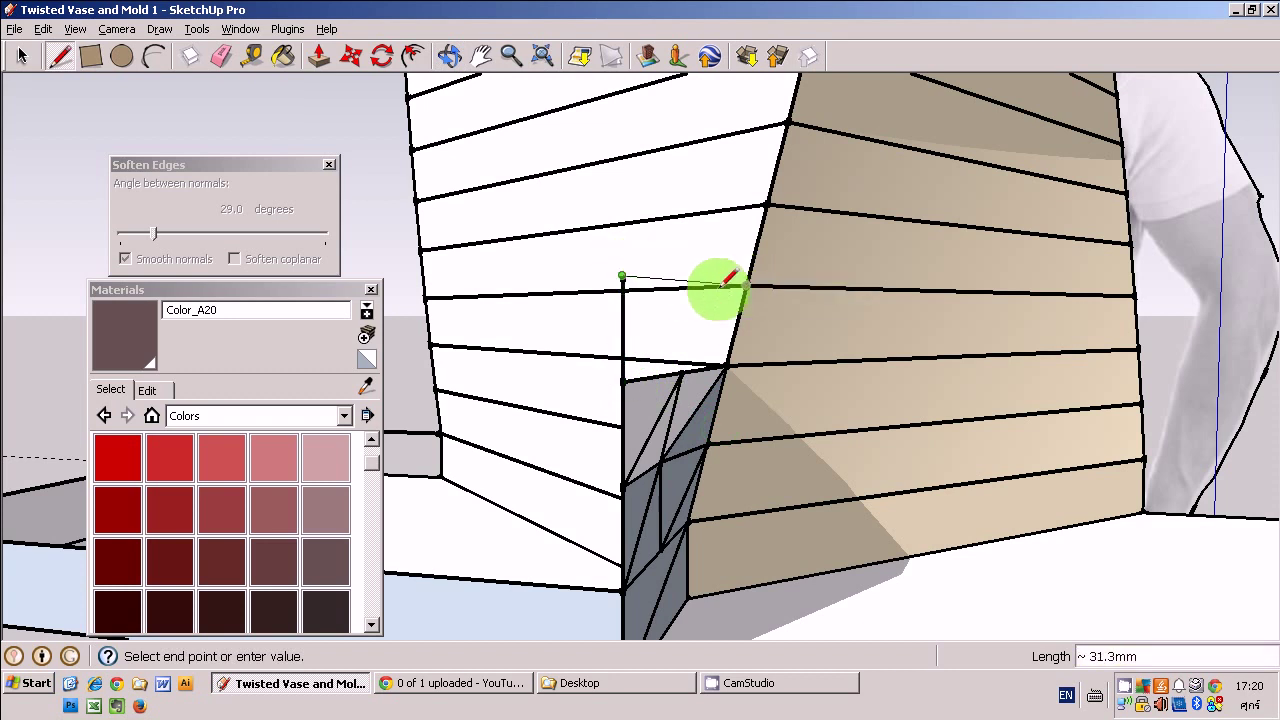
{"action": "key", "text": "Escape"}
{"action": "left_click", "coordinate": [681, 372]}
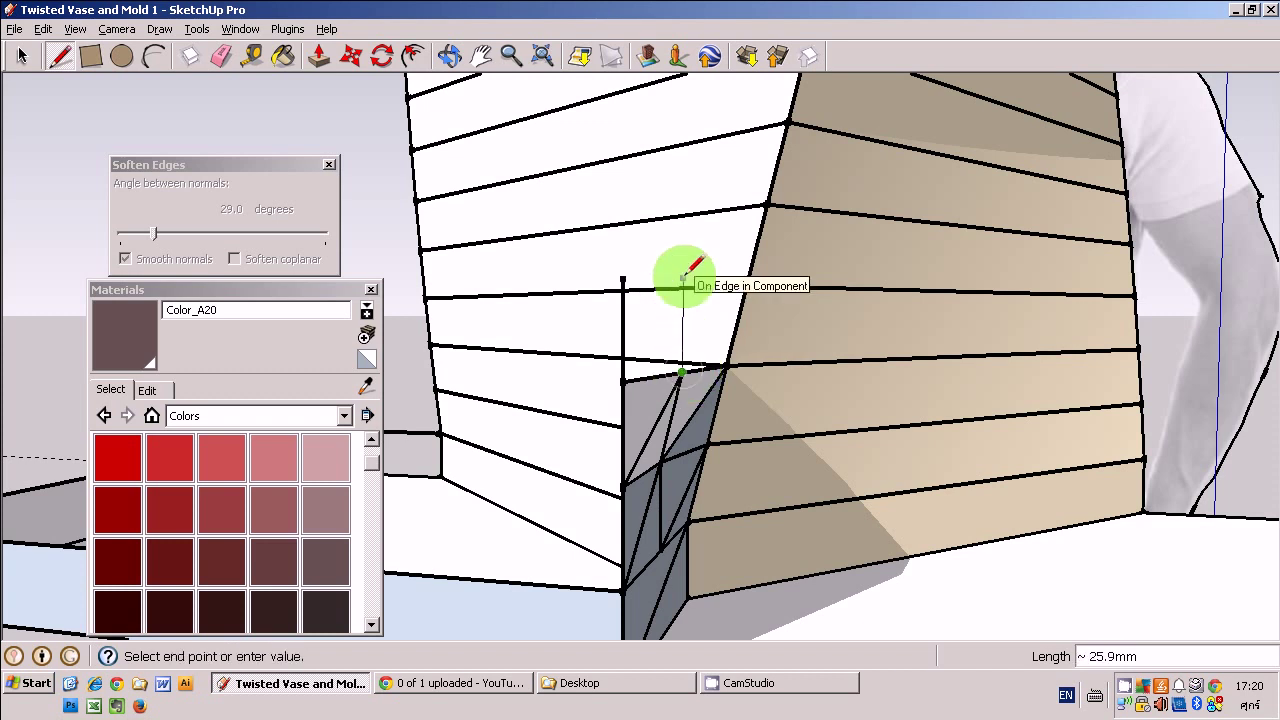
{"action": "left_click", "coordinate": [737, 292]}
{"action": "middle_click_drag", "start_coordinate": [737, 294], "coordinate": [543, 483]}
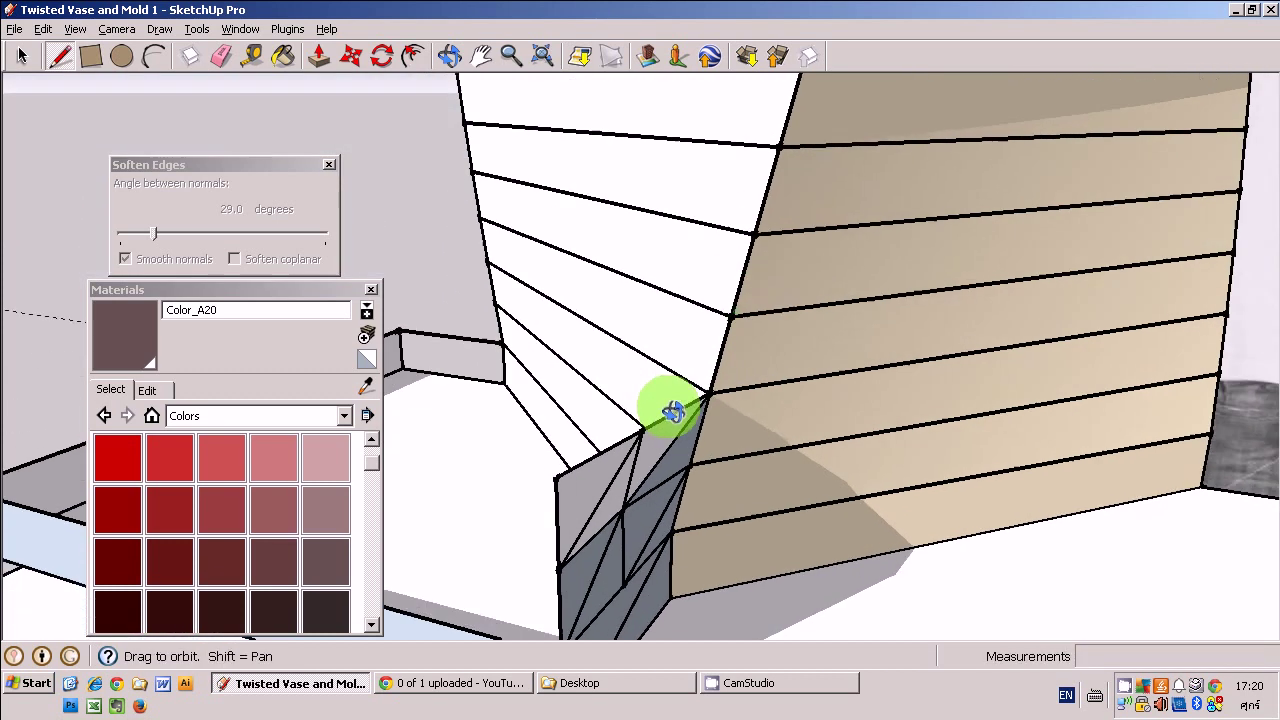
Connect the mold's lower vertices to the vase side, closing triangles between mold and vase
{"action": "left_click", "coordinate": [545, 484]}
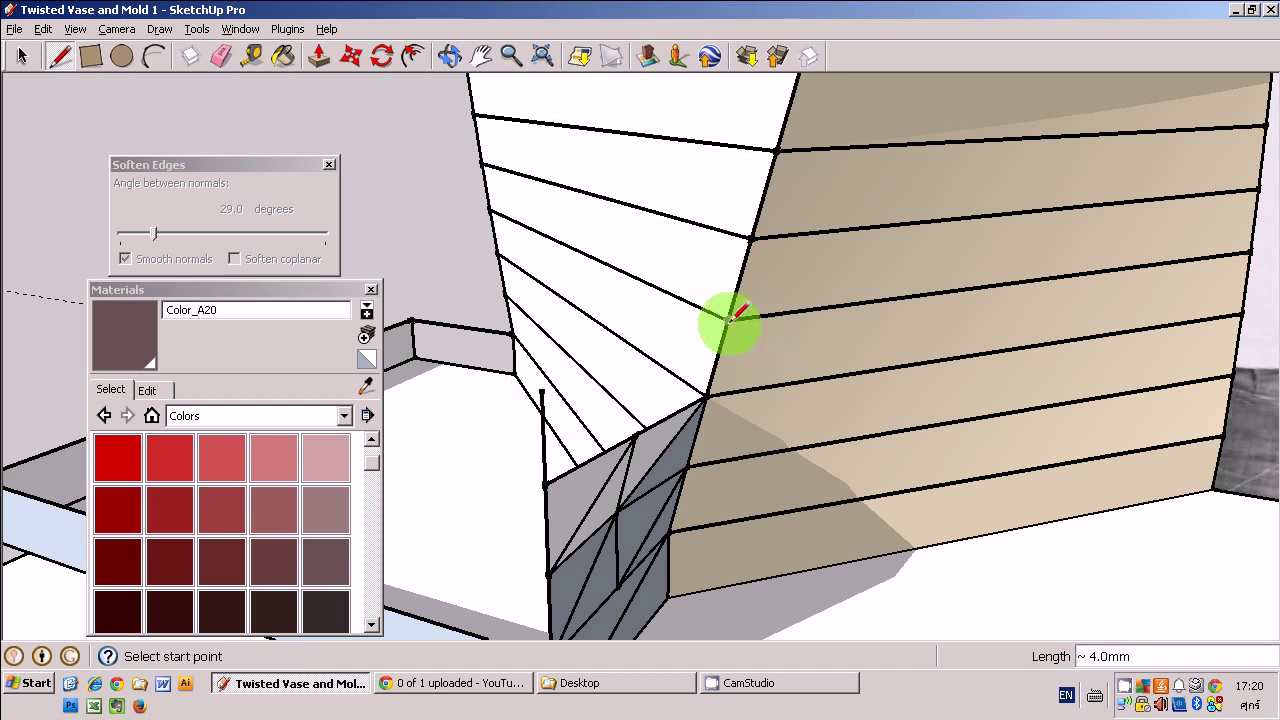
{"action": "left_click", "coordinate": [541, 388]}
{"action": "left_click", "coordinate": [728, 320]}
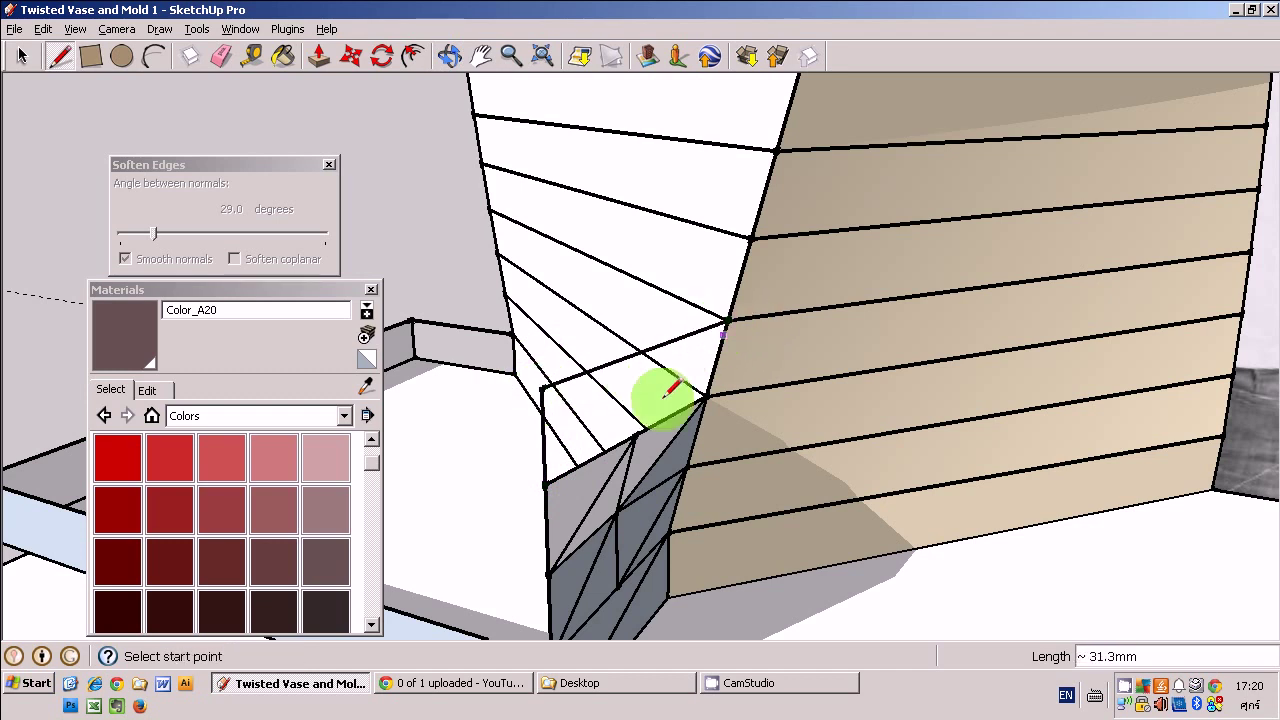
{"action": "left_click", "coordinate": [635, 433]}
{"action": "left_click", "coordinate": [646, 350]}
{"action": "left_click", "coordinate": [727, 320]}
{"action": "left_click", "coordinate": [728, 320]}
{"action": "left_click", "coordinate": [635, 433]}
{"action": "left_click", "coordinate": [541, 388]}
{"action": "left_click", "coordinate": [727, 321]}
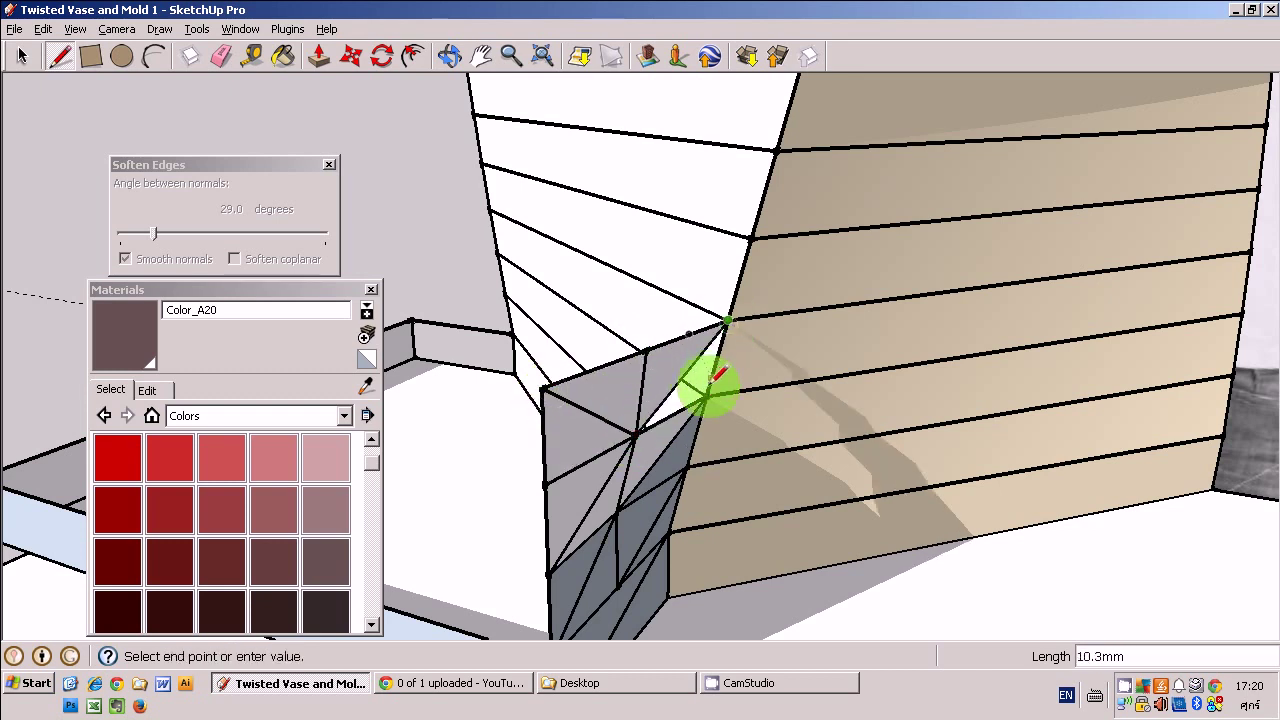
Inspect the corner and undo the misdrawn box and triangle faces
{"action": "key", "text": "o"}
{"action": "mouse_move", "coordinate": [757, 426]}
{"action": "left_mouse_down"}
{"action": "mouse_move", "coordinate": [915, 303]}
{"action": "mouse_move", "coordinate": [766, 337]}
{"action": "mouse_move", "coordinate": [994, 357]}
{"action": "mouse_move", "coordinate": [966, 323]}
{"action": "mouse_move", "coordinate": [912, 352]}
{"action": "mouse_move", "coordinate": [940, 369]}
{"action": "mouse_move", "coordinate": [917, 386]}
{"action": "mouse_move", "coordinate": [945, 387]}
{"action": "left_mouse_up"}
{"action": "mouse_move", "coordinate": [945, 387]}
{"action": "middle_mouse_down"}
{"action": "mouse_move", "coordinate": [800, 366]}
{"action": "mouse_move", "coordinate": [780, 380]}
{"action": "middle_mouse_up"}
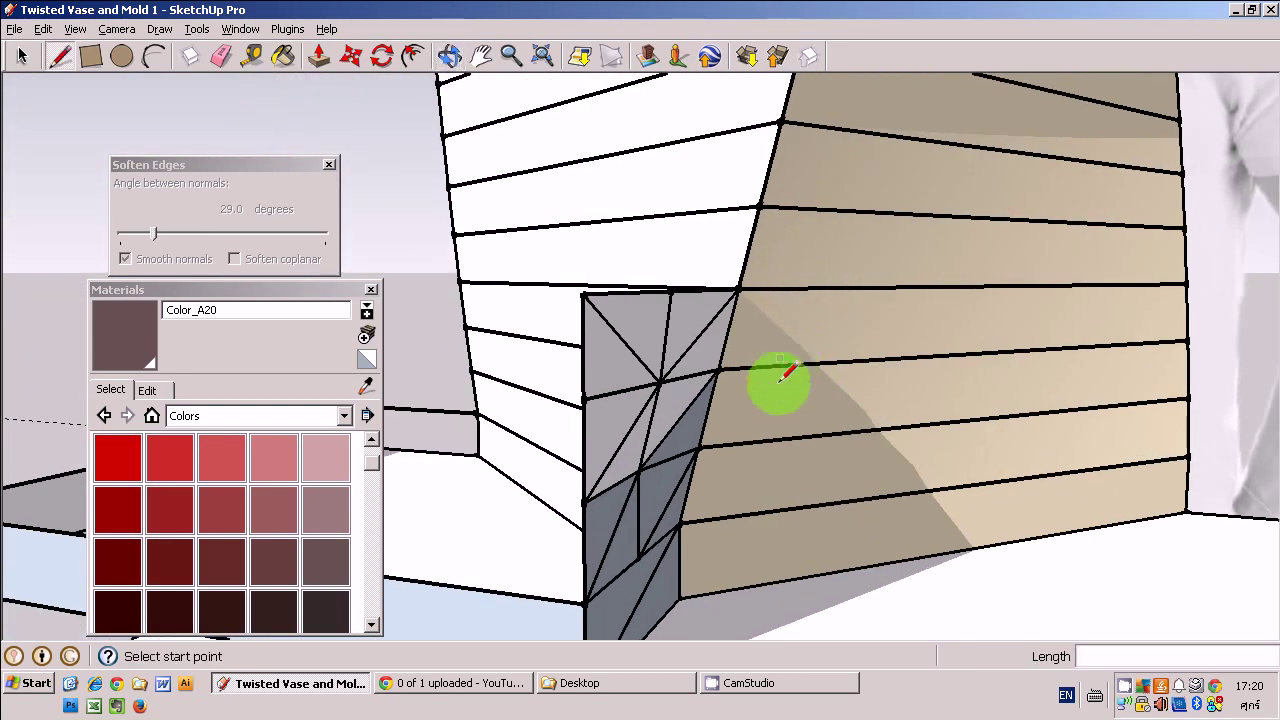
{"action": "key", "text": "ctrl+z"}
{"action": "key", "text": "ctrl+z"}
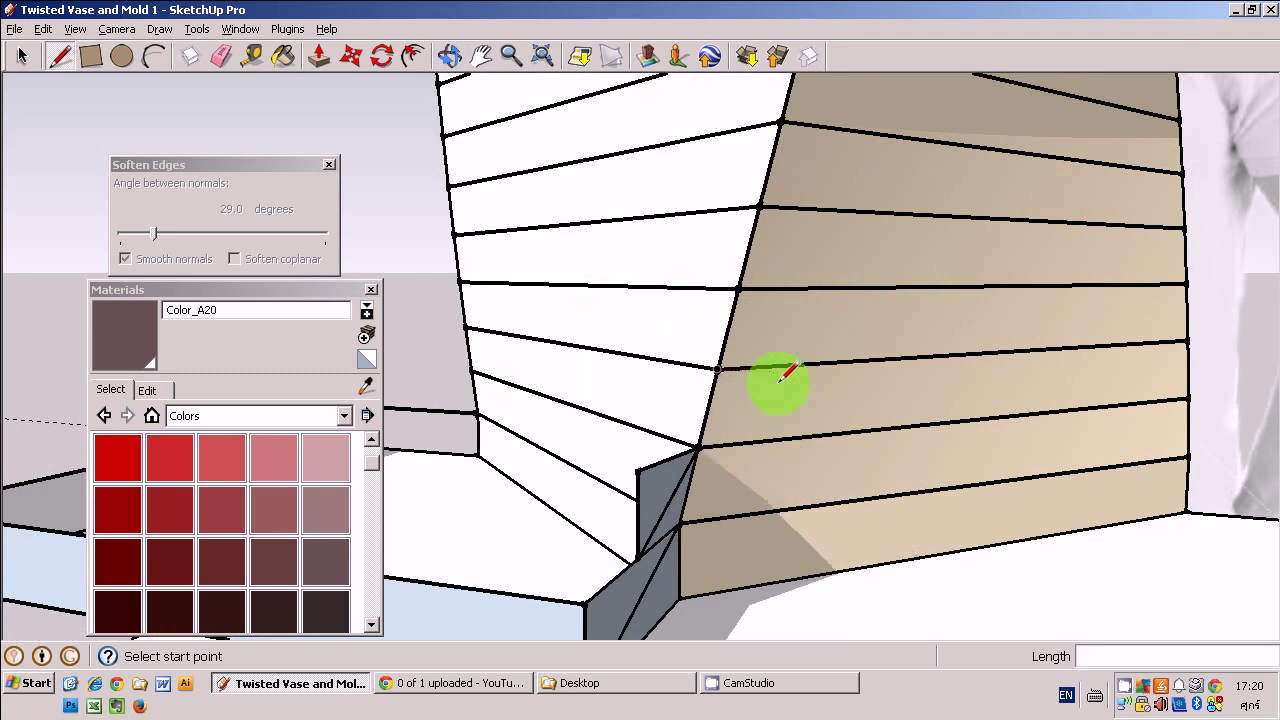
{"action": "key", "text": "ctrl+z"}
Redraw a vertical edge at the lower corner and close grey faces against the vase corner
{"action": "left_click", "coordinate": [584, 604]}
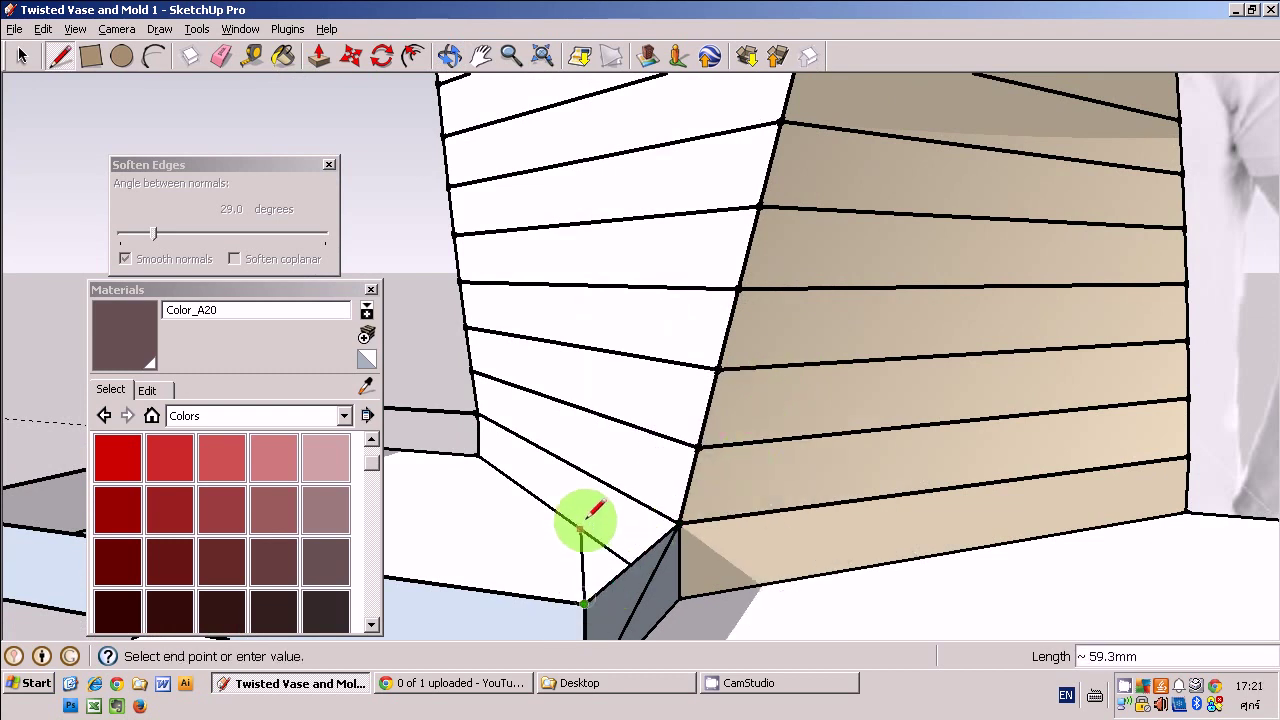
{"action": "left_click", "coordinate": [688, 410]}
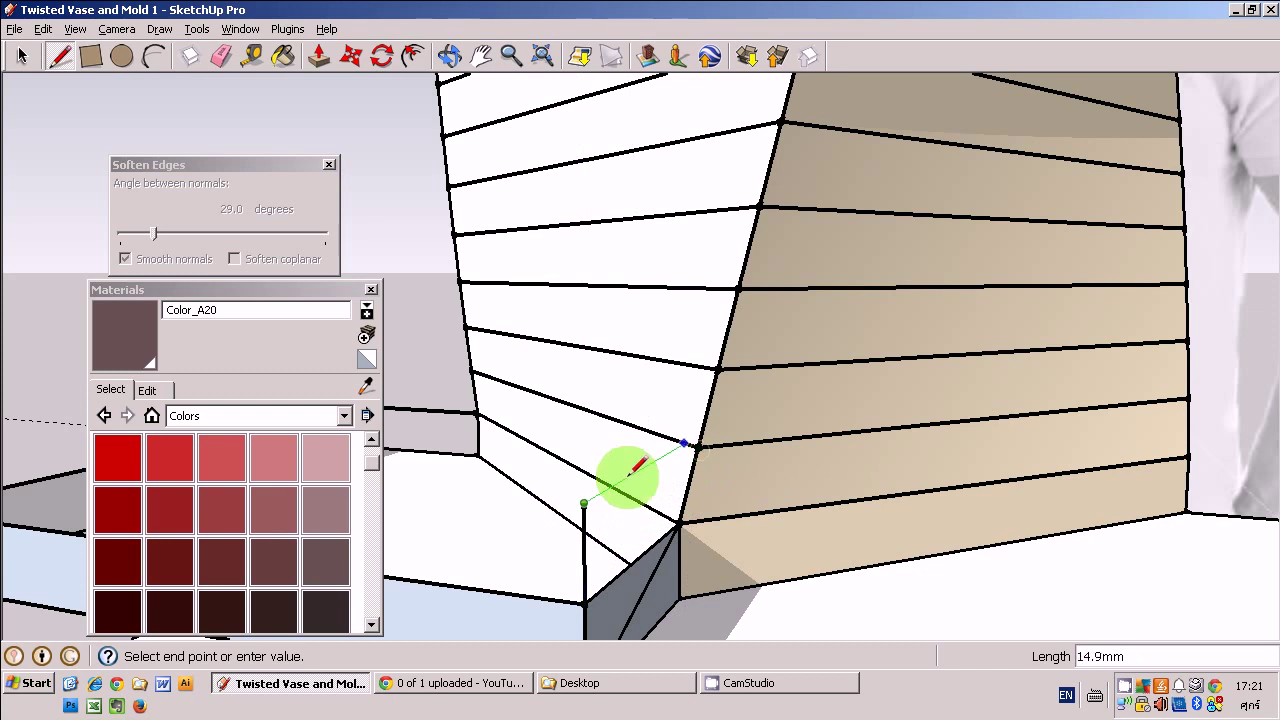
{"action": "left_click", "coordinate": [697, 449]}
{"action": "left_click", "coordinate": [585, 603]}
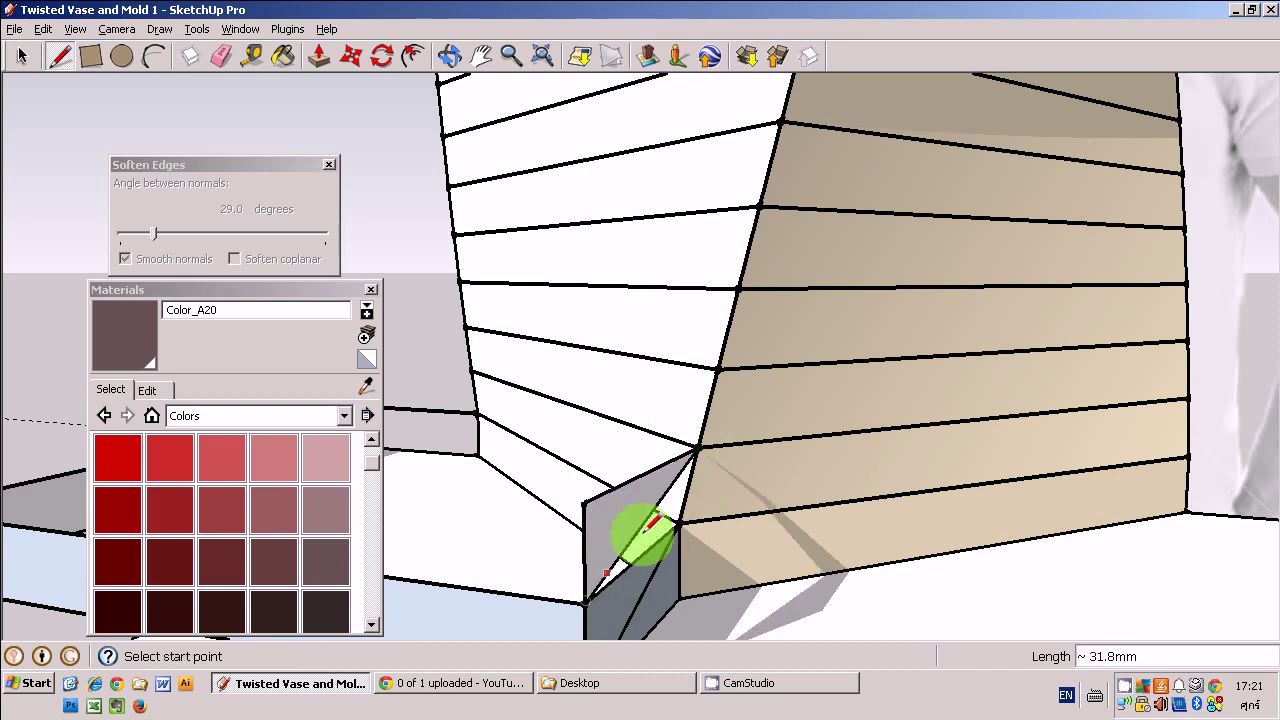
{"action": "left_click", "coordinate": [697, 449]}
{"action": "left_click", "coordinate": [680, 519]}
{"action": "left_click", "coordinate": [584, 502]}
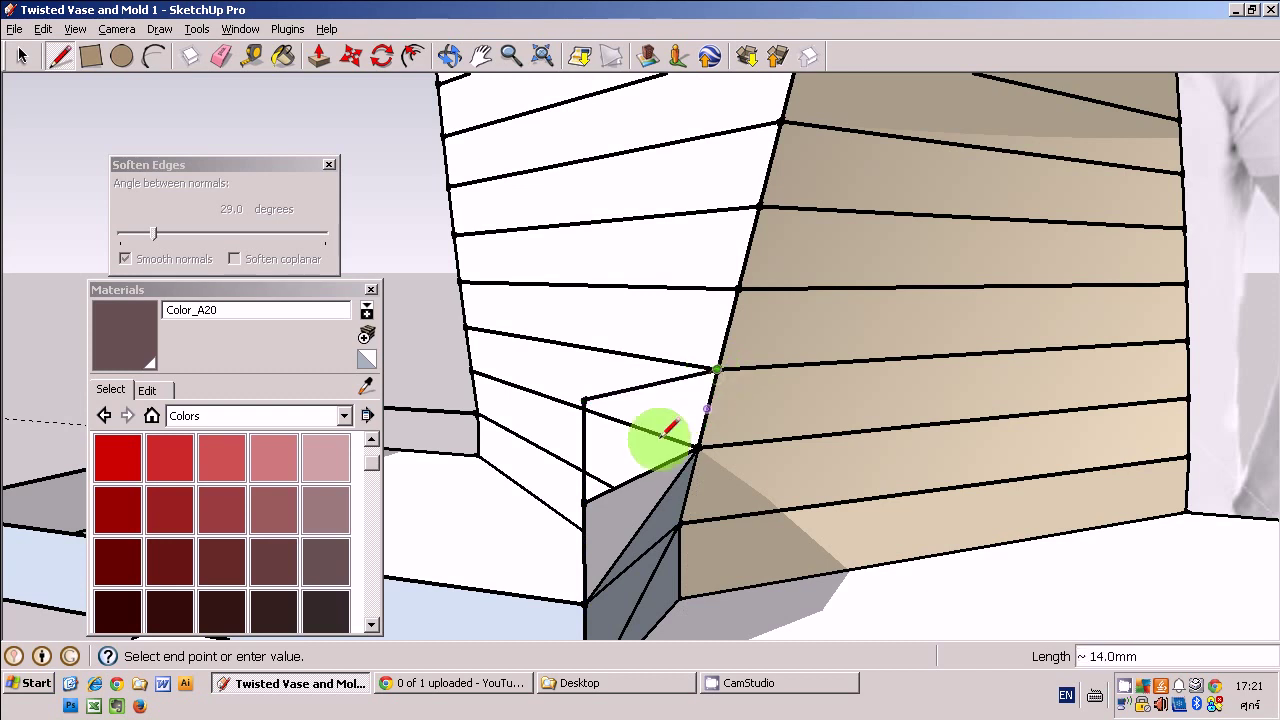
{"action": "left_click", "coordinate": [584, 502]}
{"action": "left_click", "coordinate": [700, 432]}
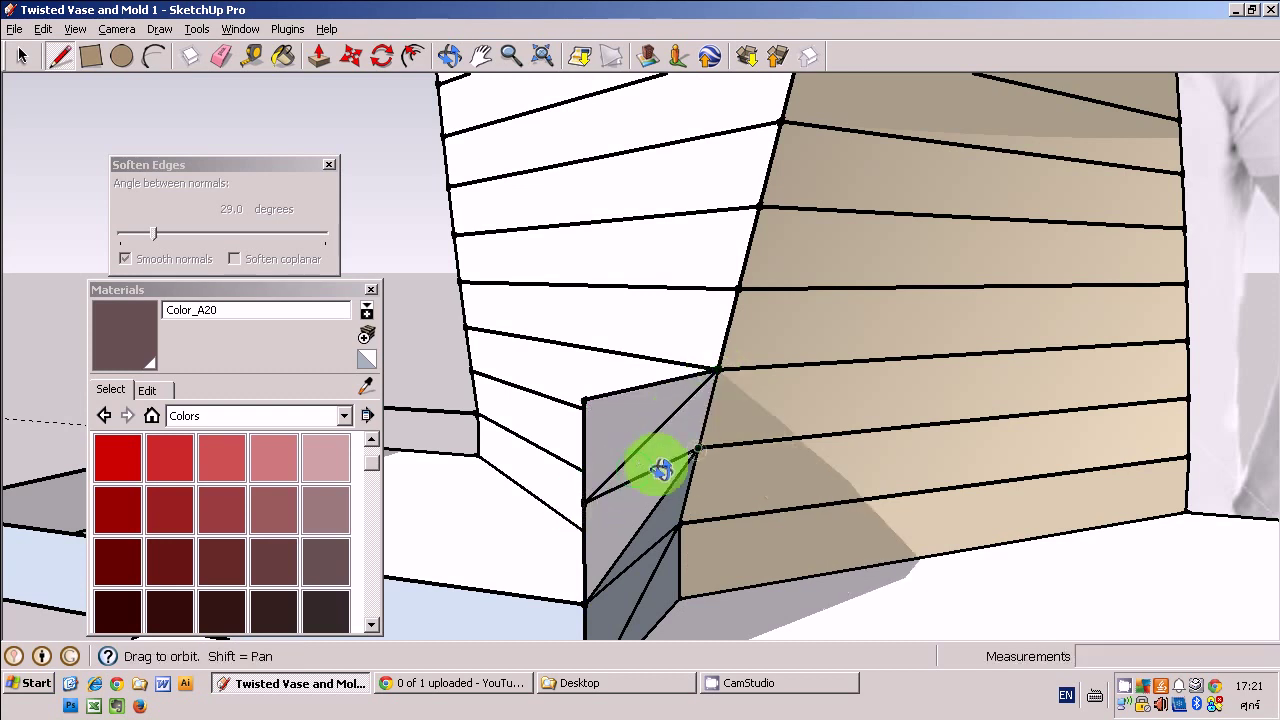
{"action": "mouse_move", "coordinate": [658, 466]}
{"action": "middle_mouse_down"}
{"action": "mouse_move", "coordinate": [623, 386]}
{"action": "mouse_move", "coordinate": [714, 457]}
{"action": "middle_mouse_up"}
Add further edges on the mold wall, closing new faces higher up the vase corner
{"action": "left_click", "coordinate": [640, 452]}
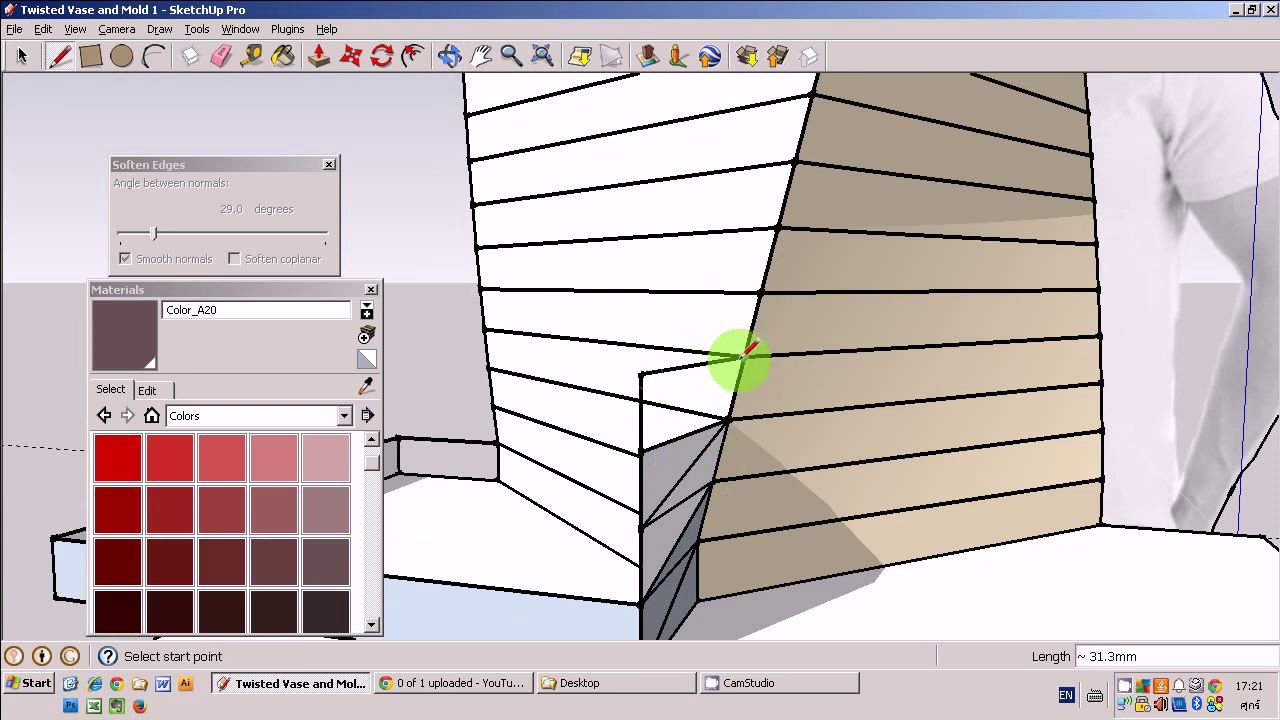
{"action": "left_click", "coordinate": [640, 452]}
{"action": "mouse_move", "coordinate": [737, 363]}
{"action": "middle_mouse_down"}
{"action": "mouse_move", "coordinate": [711, 406]}
{"action": "mouse_move", "coordinate": [720, 360]}
{"action": "middle_mouse_up"}
{"action": "left_click", "coordinate": [722, 358]}
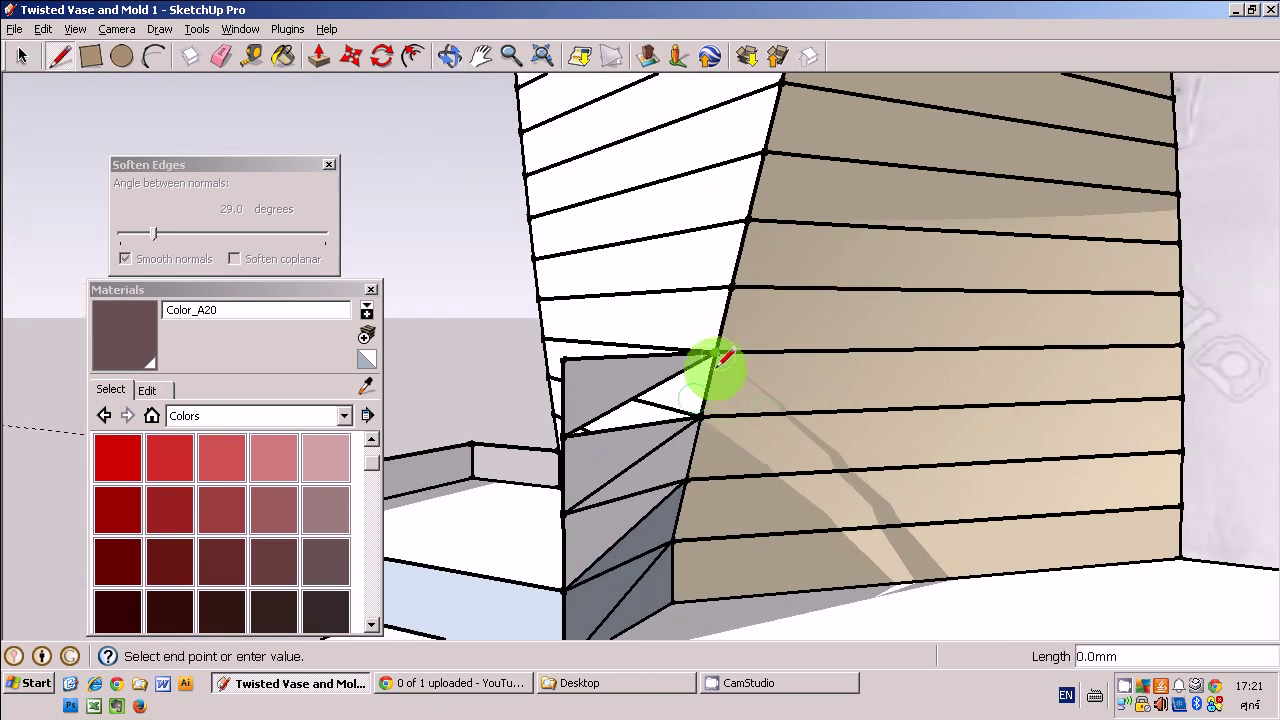
{"action": "middle_click_drag", "start_coordinate": [700, 410], "coordinate": [790, 440]}
{"action": "left_click", "coordinate": [684, 418]}
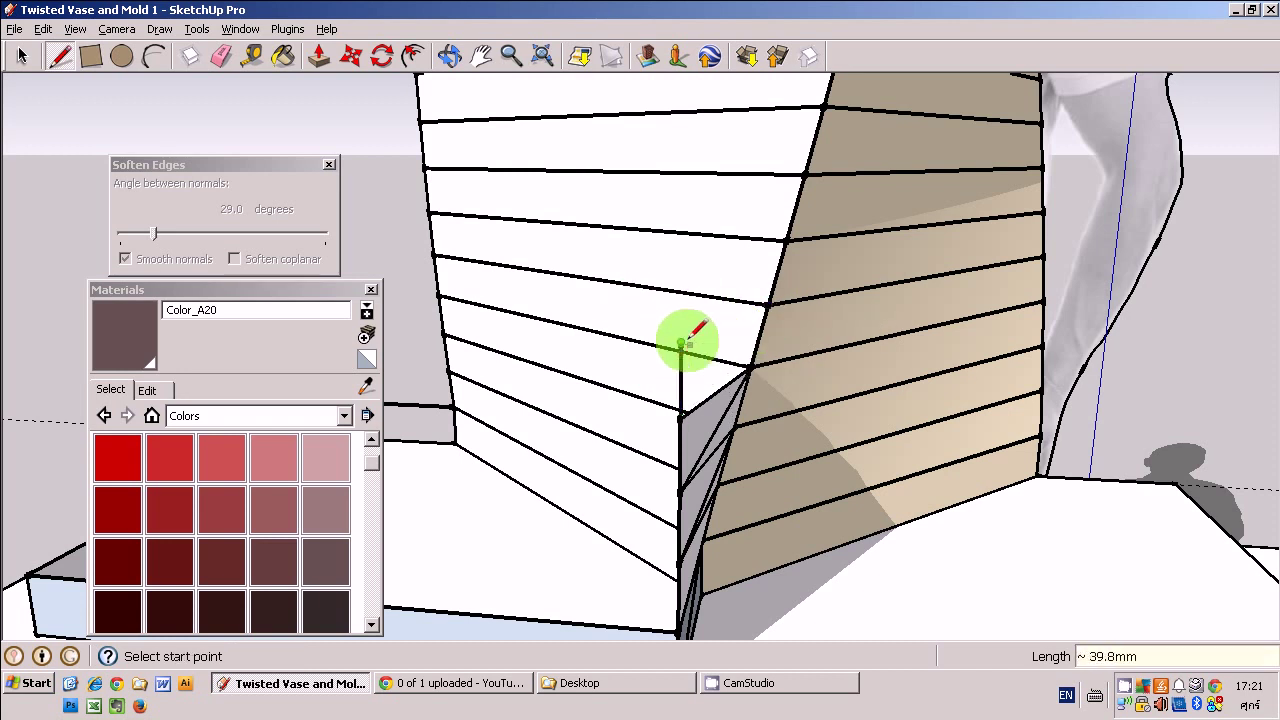
{"action": "left_click", "coordinate": [768, 303]}
{"action": "middle_click_drag", "start_coordinate": [766, 310], "coordinate": [735, 270]}
{"action": "left_click", "coordinate": [718, 345]}
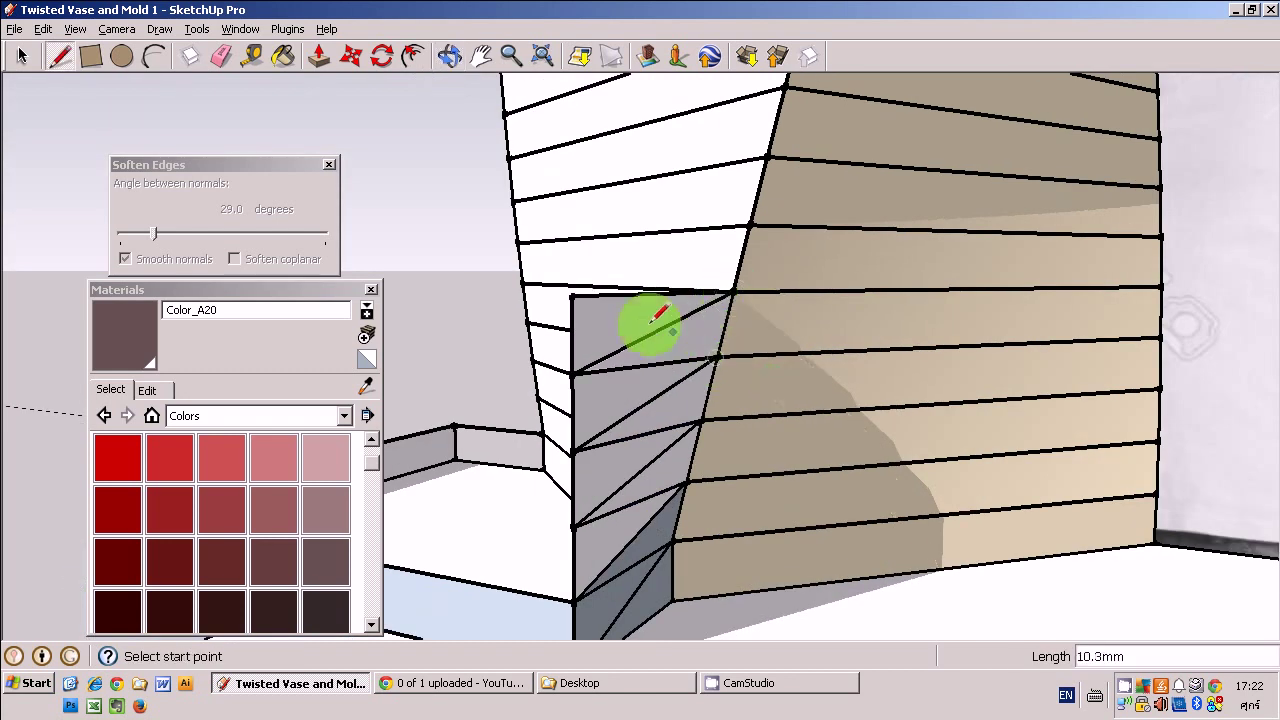
{"action": "middle_click_drag", "start_coordinate": [671, 329], "coordinate": [671, 457]}
{"action": "left_click", "coordinate": [671, 457]}
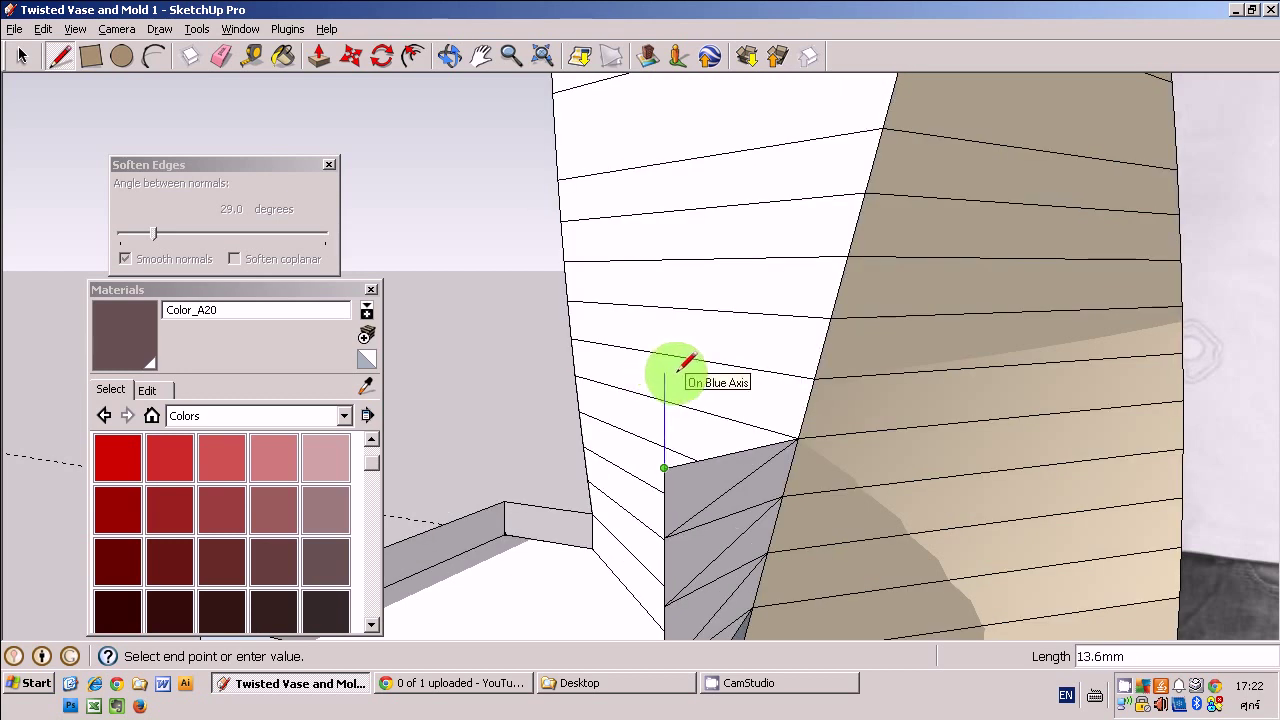
Connect the mold corner's vertical edge to the vase, closing the lowest grey triangle
{"action": "left_click", "coordinate": [677, 371]}
{"action": "left_click", "coordinate": [664, 398]}
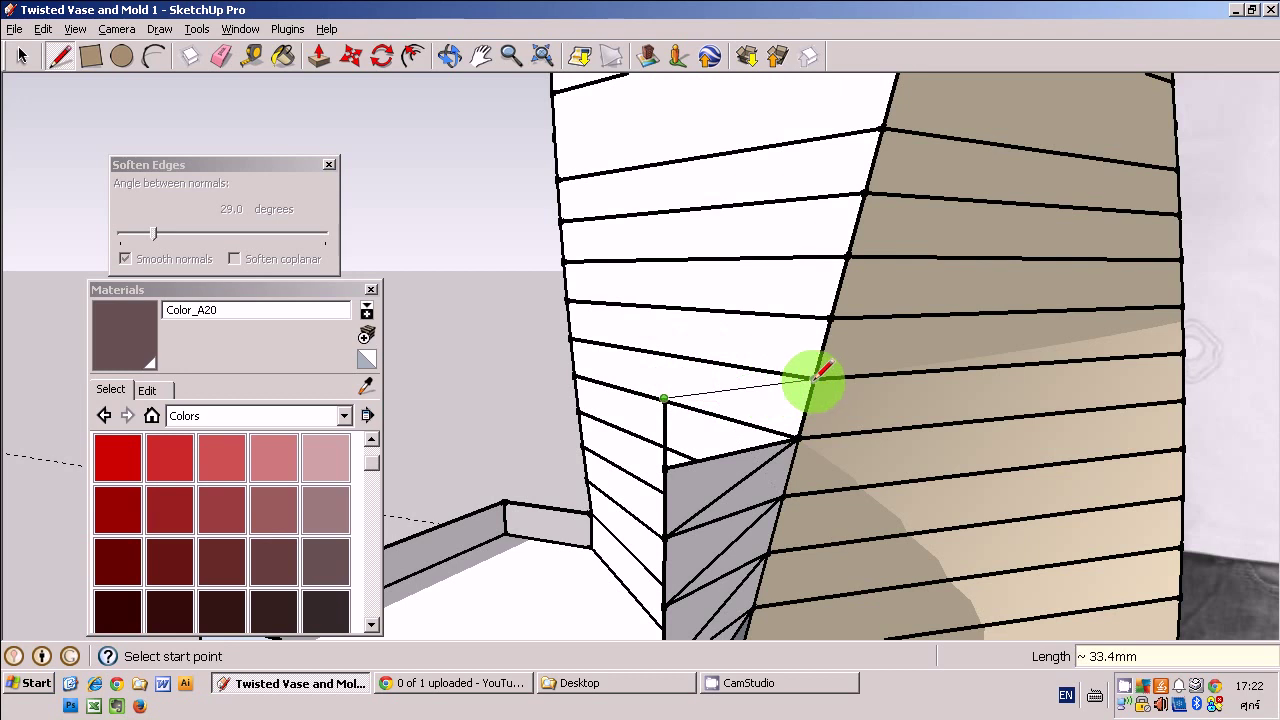
{"action": "left_click", "coordinate": [814, 379]}
{"action": "left_click", "coordinate": [667, 466]}
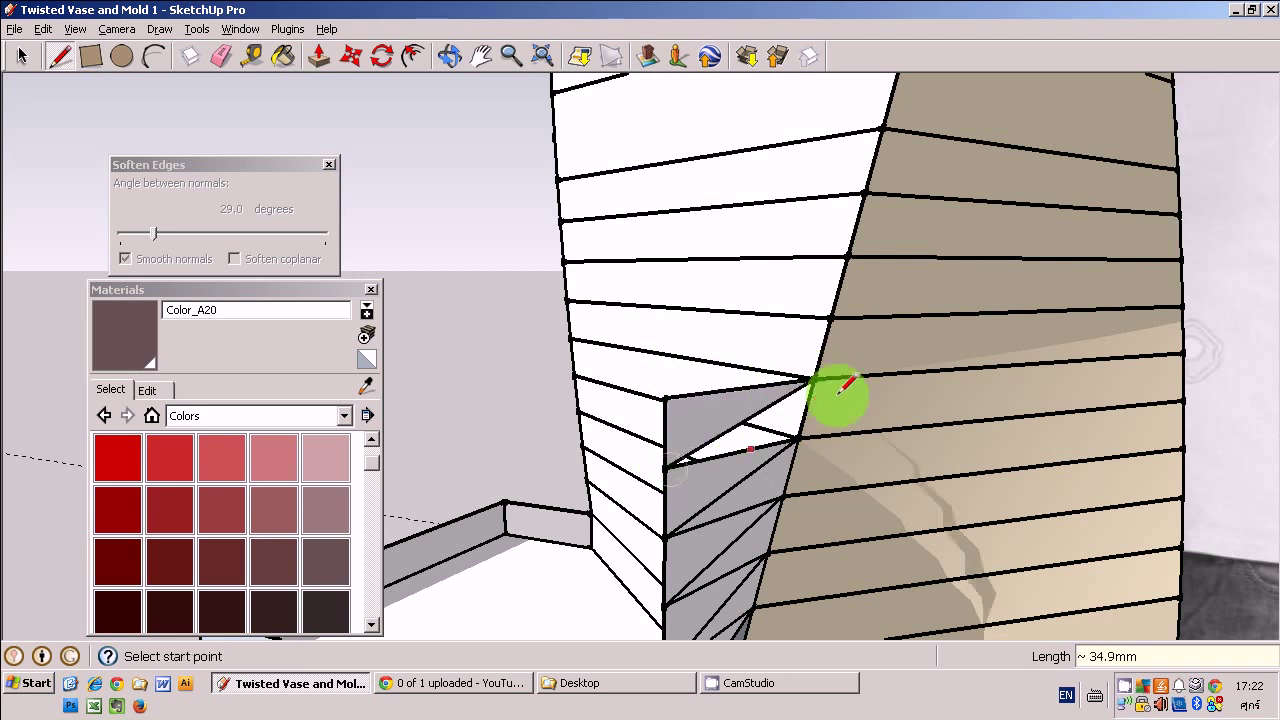
{"action": "left_click", "coordinate": [797, 437]}
{"action": "middle_click_drag", "start_coordinate": [737, 428], "coordinate": [705, 405]}
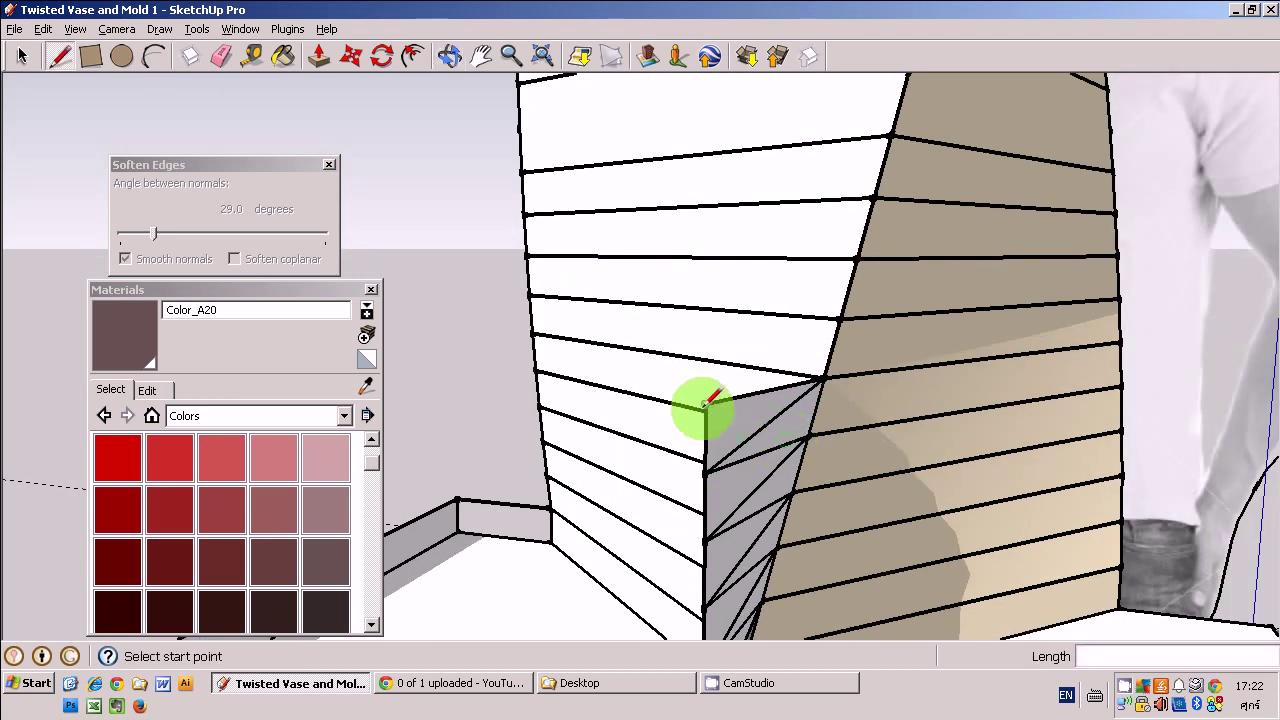
Draw diagonal edges forming the next triangular faces up the mold wall
{"action": "left_click", "coordinate": [706, 333]}
{"action": "left_click", "coordinate": [840, 319]}
{"action": "left_click", "coordinate": [707, 405]}
{"action": "left_click", "coordinate": [707, 402]}
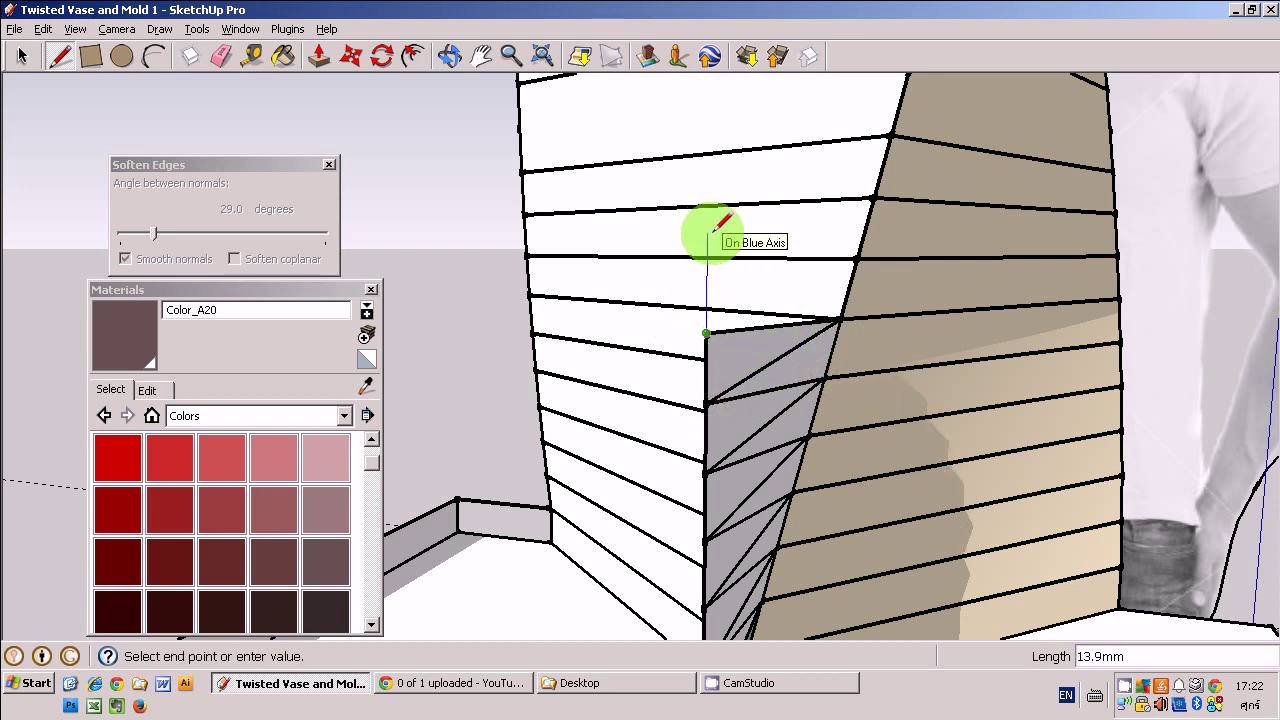
{"action": "left_click", "coordinate": [855, 259]}
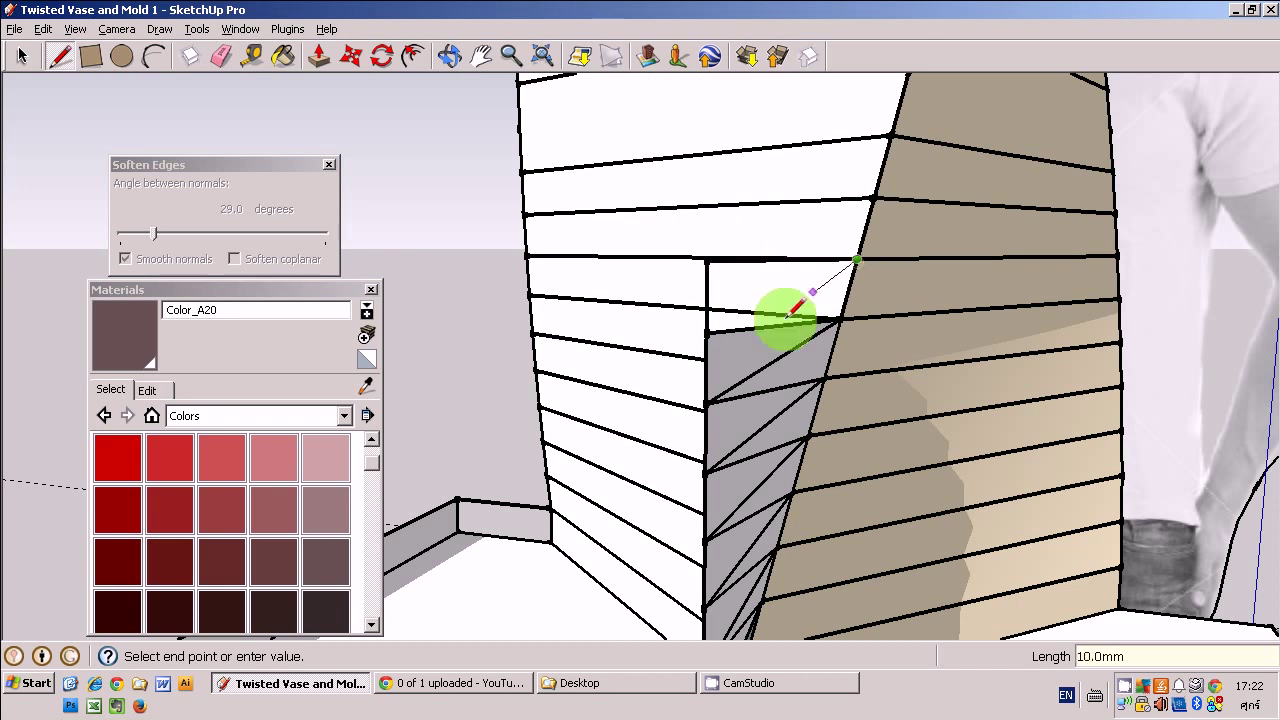
{"action": "left_click", "coordinate": [707, 333]}
{"action": "left_click", "coordinate": [857, 258]}
{"action": "left_click", "coordinate": [707, 258]}
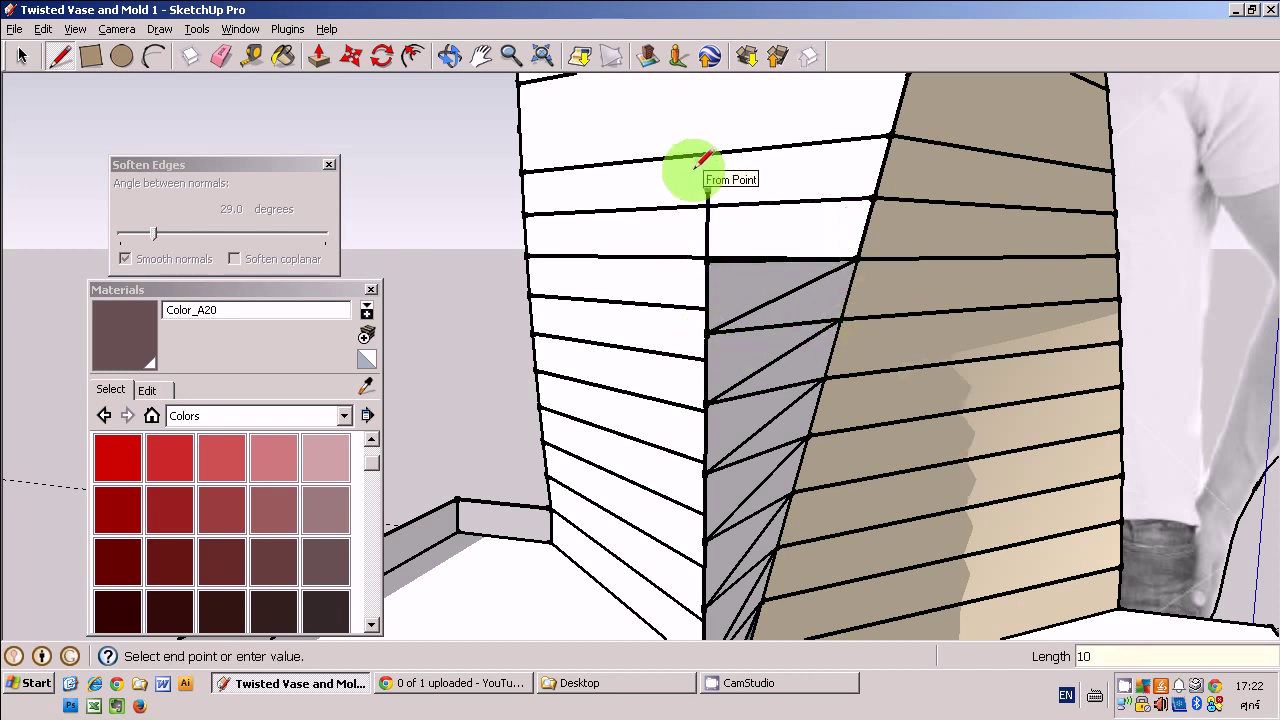
Add another triangle higher up, fixing a 10 mm vertical edge to close the face
{"action": "left_click", "coordinate": [875, 197]}
{"action": "left_click", "coordinate": [707, 258]}
{"action": "left_click", "coordinate": [875, 197]}
{"action": "left_click", "coordinate": [855, 258]}
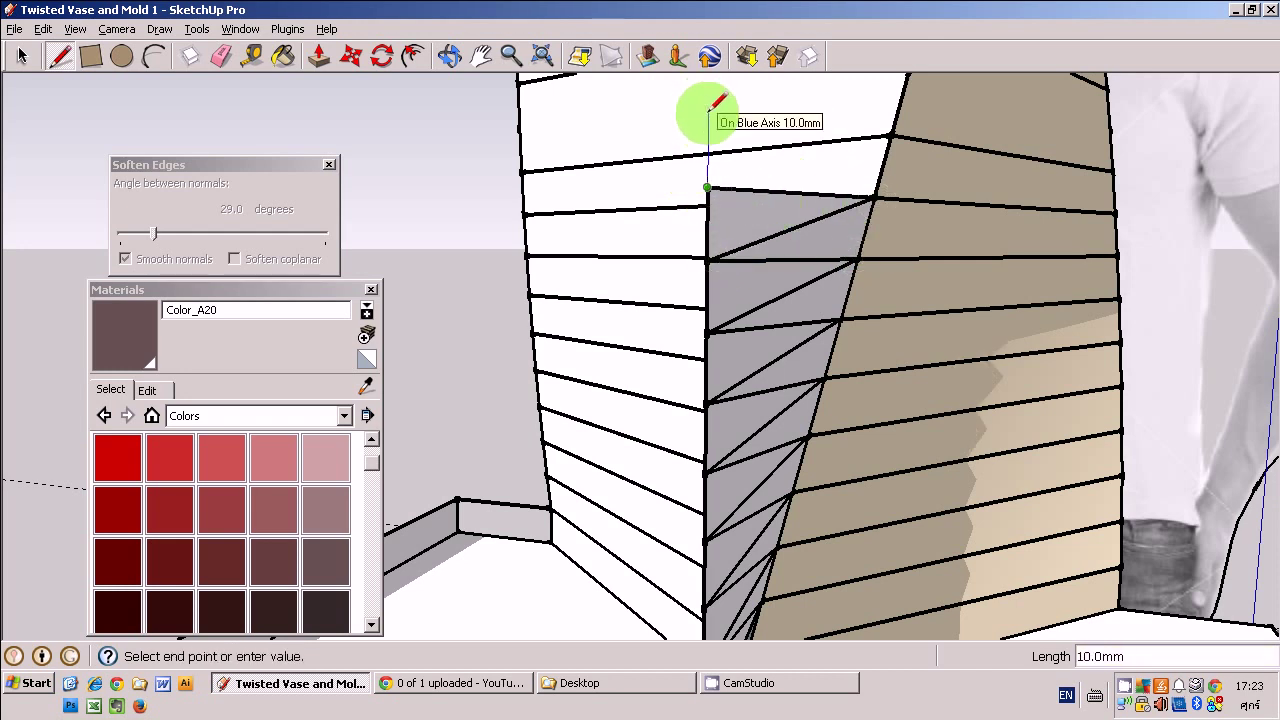
{"action": "key", "text": "Return"}
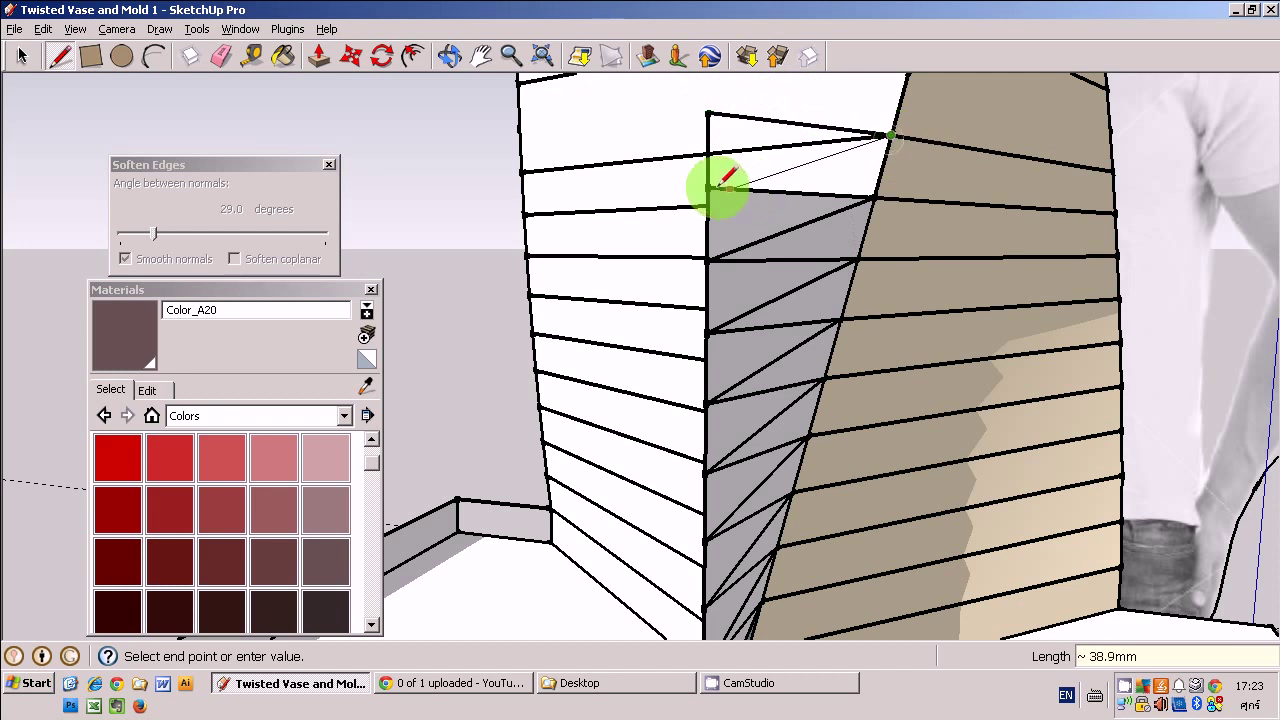
{"action": "left_click", "coordinate": [728, 188]}
{"action": "middle_click_drag", "start_coordinate": [766, 106], "coordinate": [857, 214]}
Draw a short closing edge and build the next grey triangles toward the vase top
{"action": "left_click", "coordinate": [857, 214]}
{"action": "left_click", "coordinate": [820, 278]}
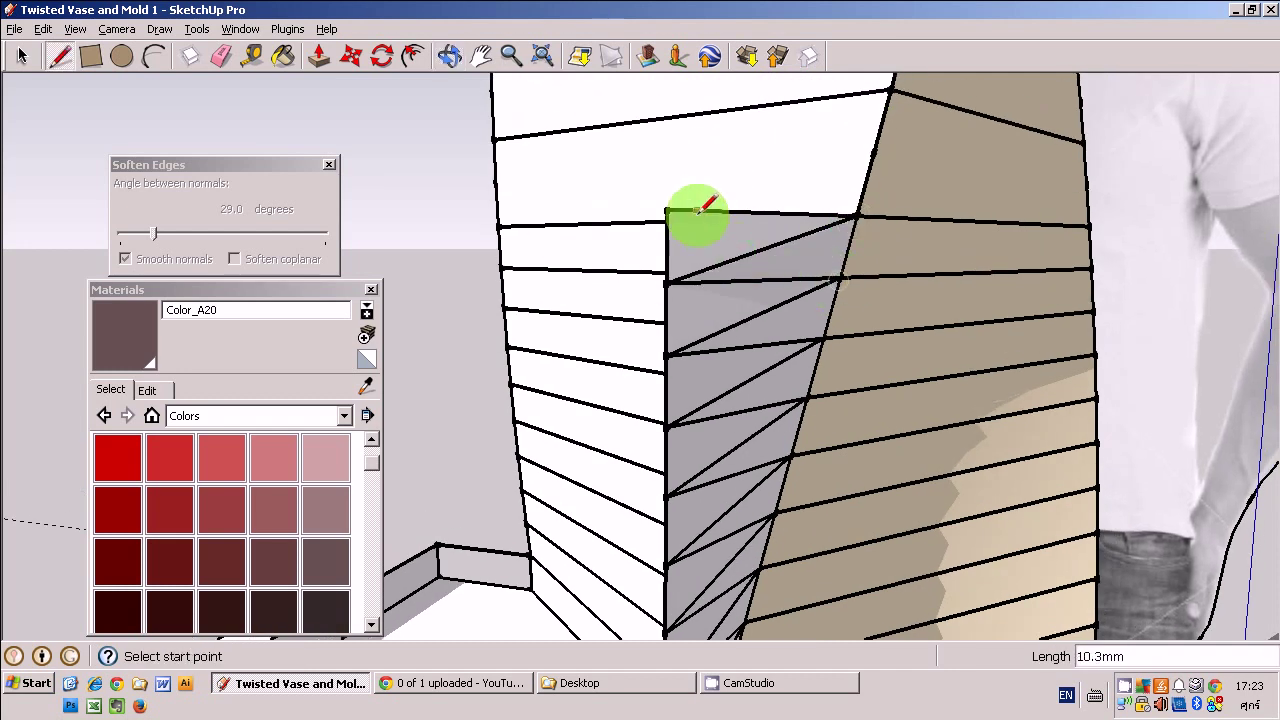
{"action": "left_click", "coordinate": [667, 133]}
{"action": "left_click", "coordinate": [873, 153]}
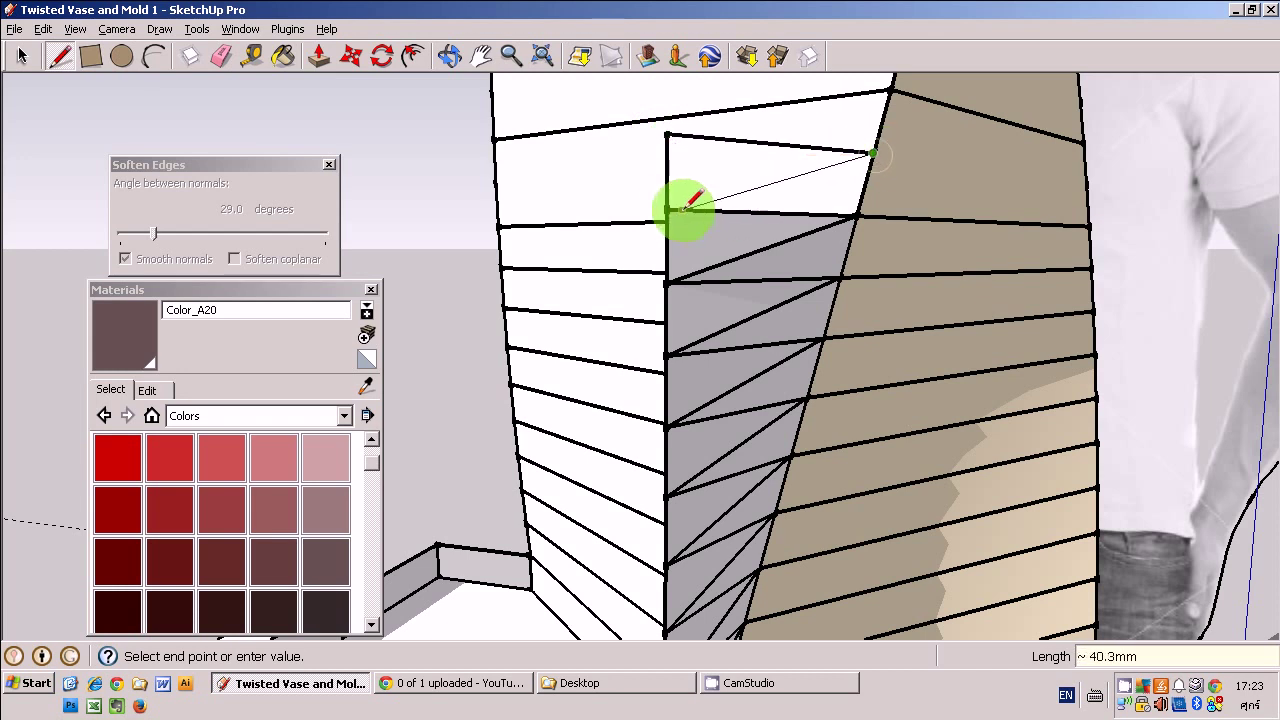
{"action": "left_click", "coordinate": [667, 210]}
{"action": "left_click", "coordinate": [873, 153]}
{"action": "left_click", "coordinate": [858, 210]}
{"action": "middle_click_drag", "start_coordinate": [794, 200], "coordinate": [690, 310]}
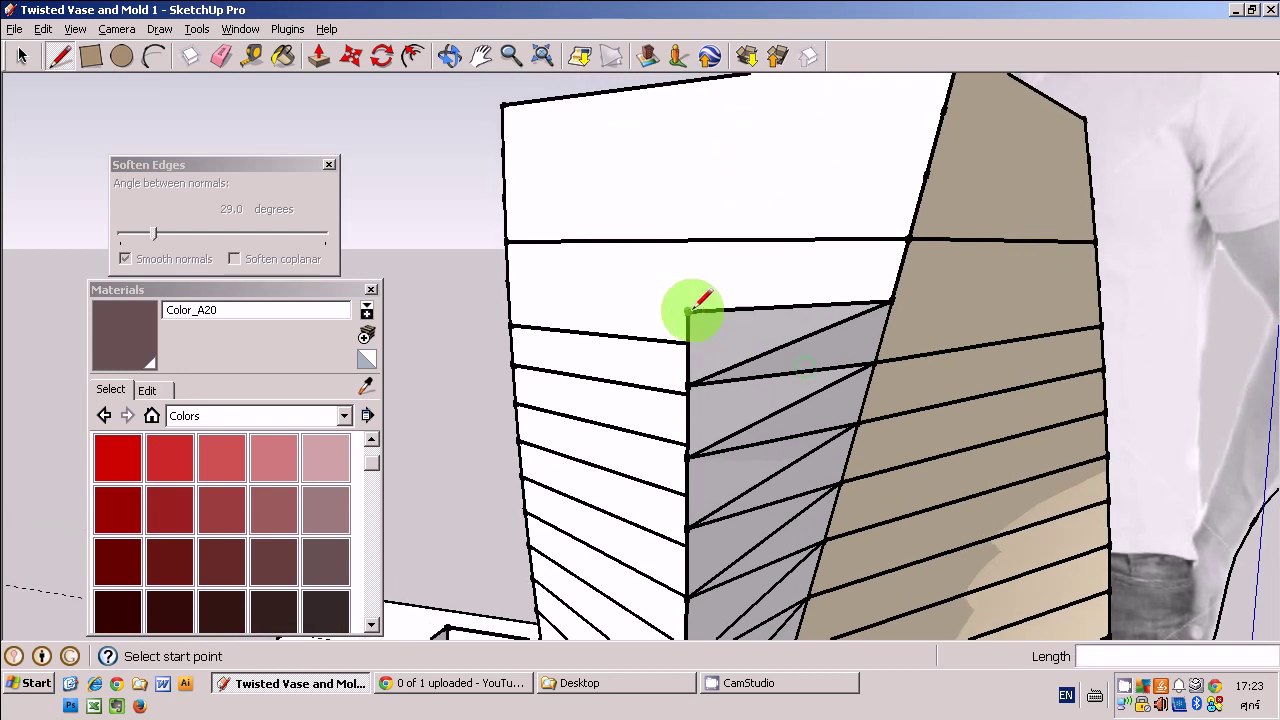
Extend the vertical edge to the horizontal edge and draw the strip's last closing diagonal
{"action": "left_click", "coordinate": [688, 240]}
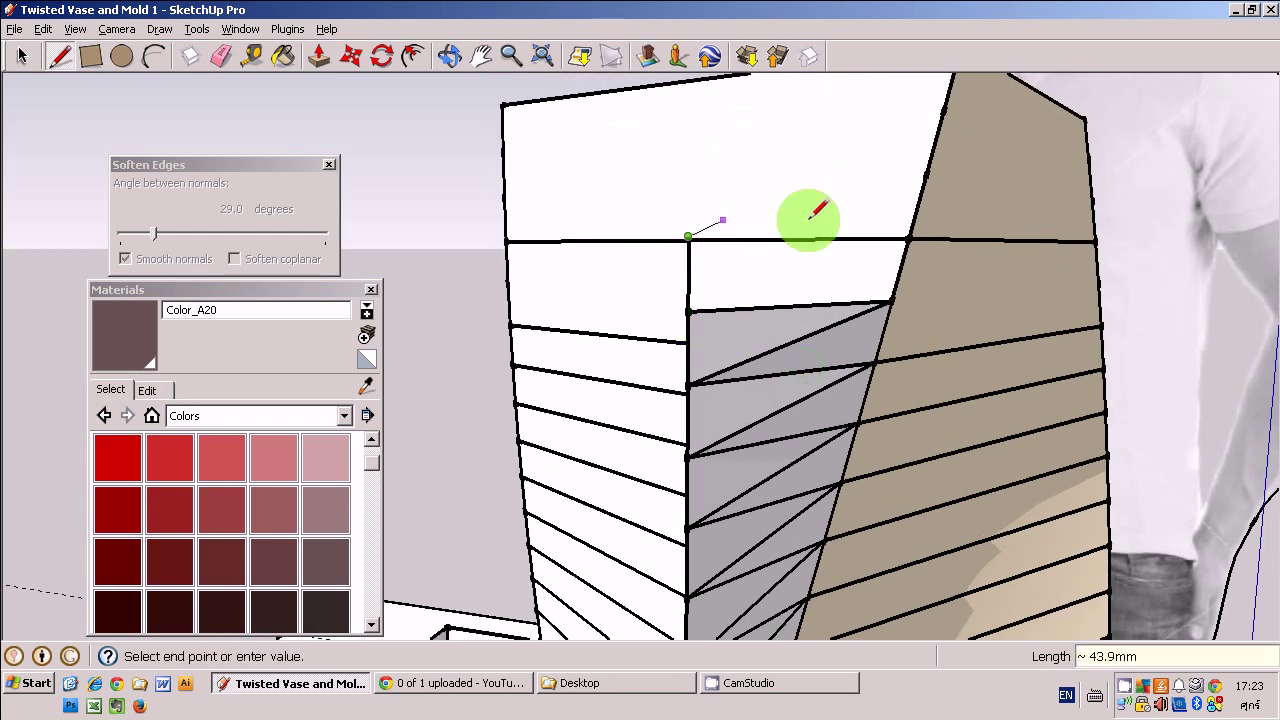
{"action": "key", "text": "Escape"}
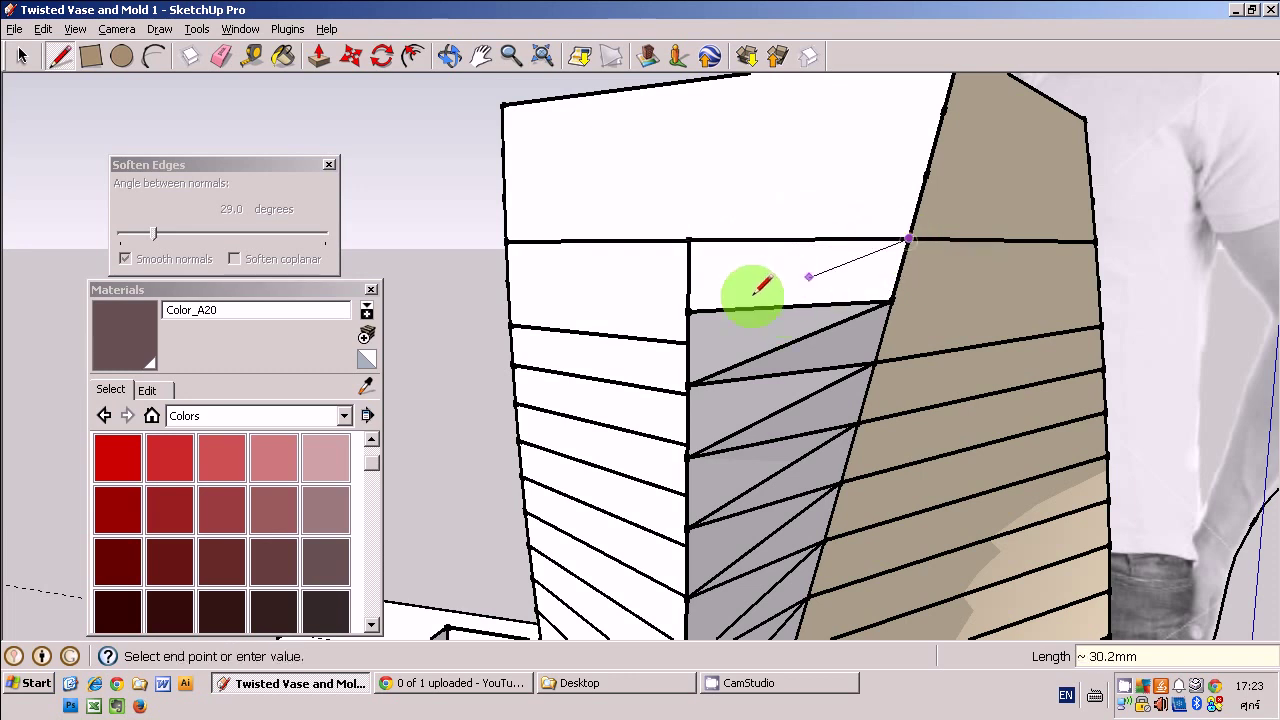
{"action": "left_click", "coordinate": [690, 310]}
{"action": "middle_click_drag", "start_coordinate": [690, 310], "coordinate": [794, 249]}
{"action": "left_click", "coordinate": [907, 237]}
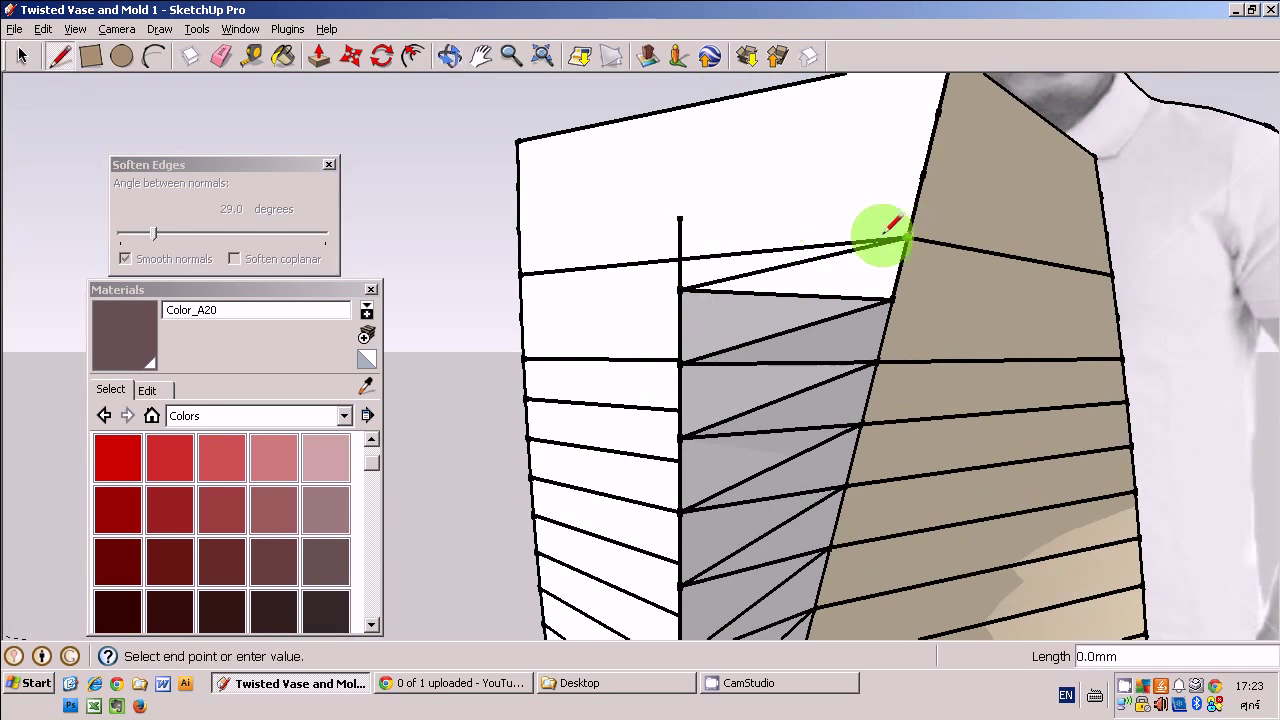
{"action": "left_click", "coordinate": [680, 215]}
{"action": "left_click", "coordinate": [893, 296]}
{"action": "middle_click_drag", "start_coordinate": [893, 296], "coordinate": [803, 493]}
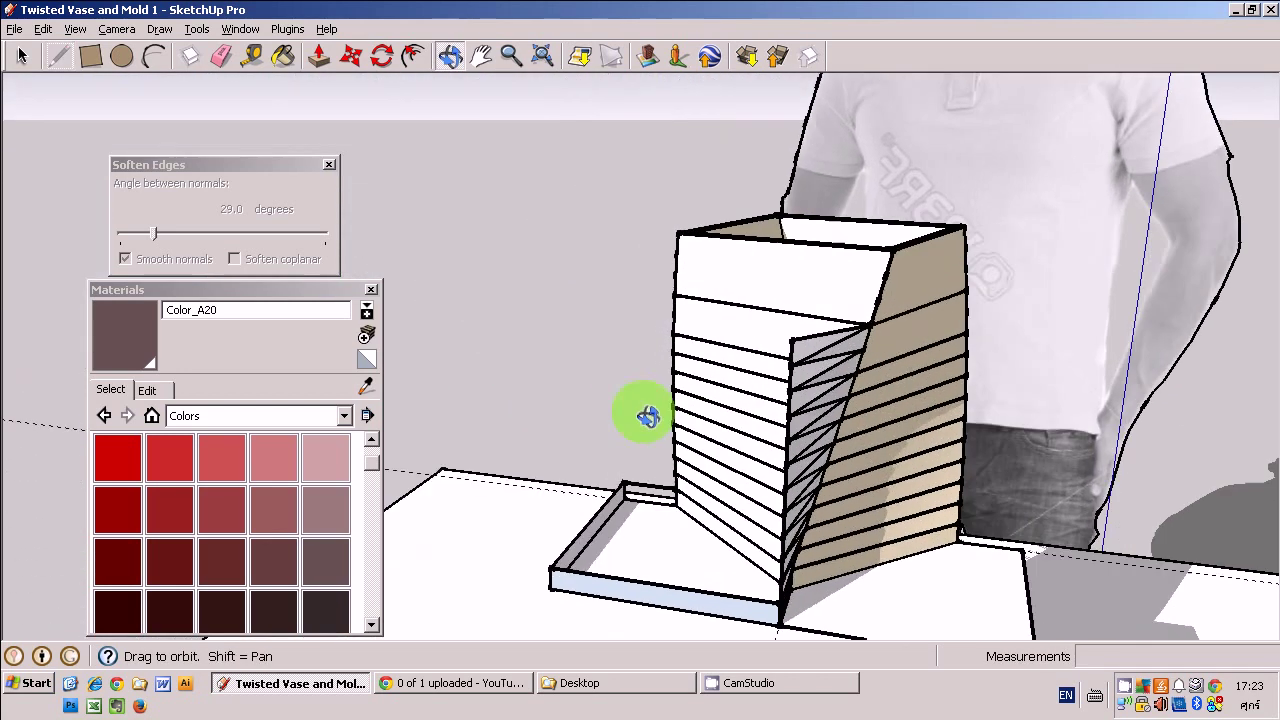
Draw a 10 mm blue-axis edge and the diagonal closing the strip's top triangle
{"action": "middle_click_drag", "start_coordinate": [803, 493], "coordinate": [723, 323]}
{"action": "left_click", "coordinate": [731, 423]}
{"action": "scroll", "coordinate": [731, 423], "scroll_direction": "up", "scroll_amount": 1}
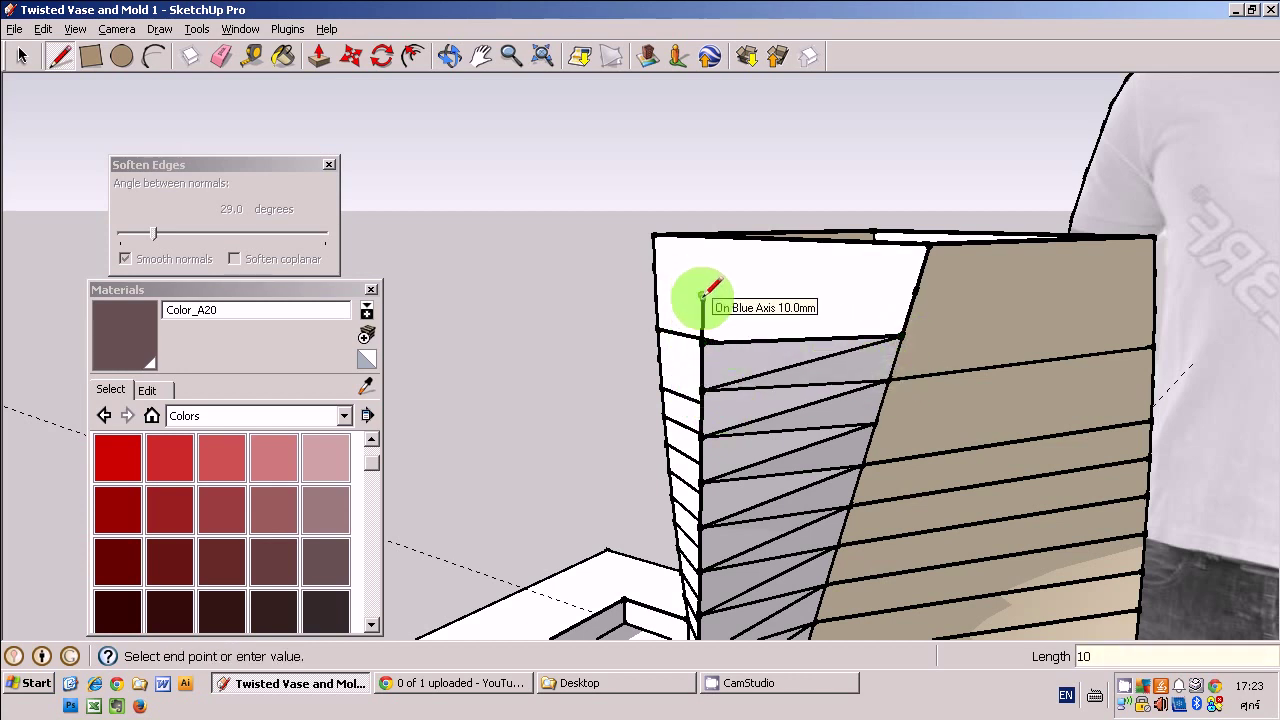
{"action": "left_click", "coordinate": [913, 289]}
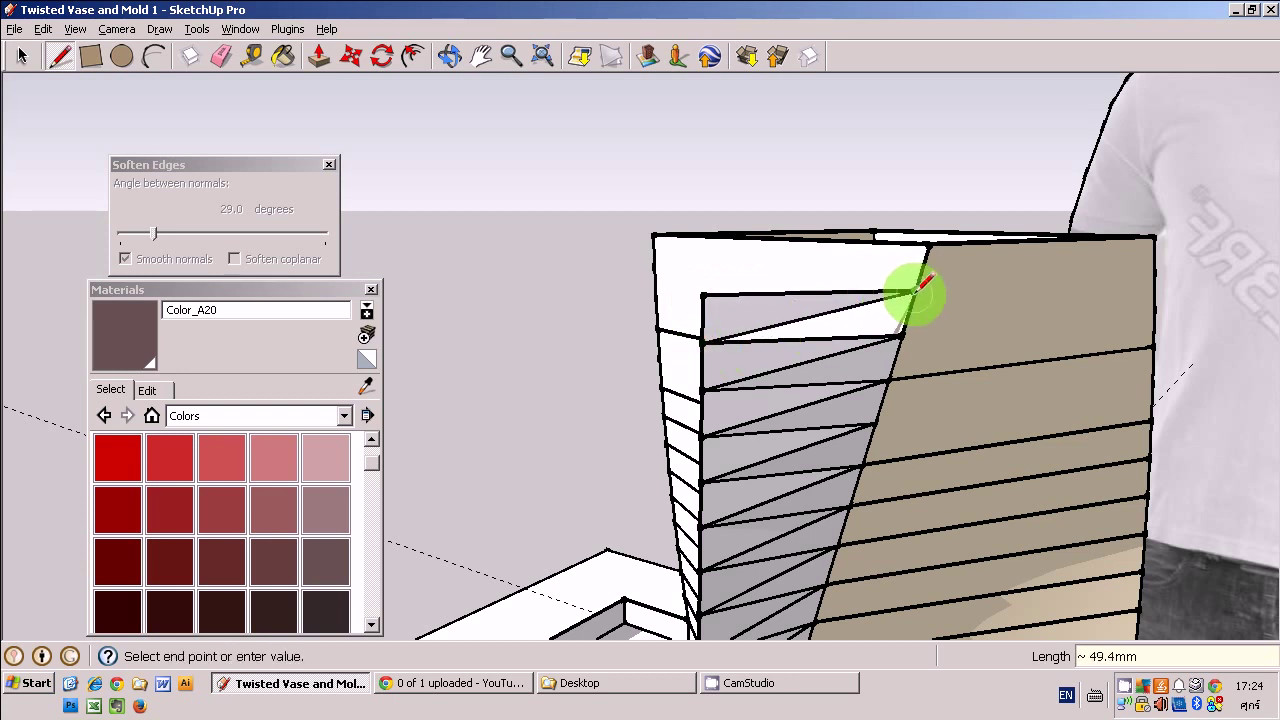
{"action": "left_click", "coordinate": [703, 246]}
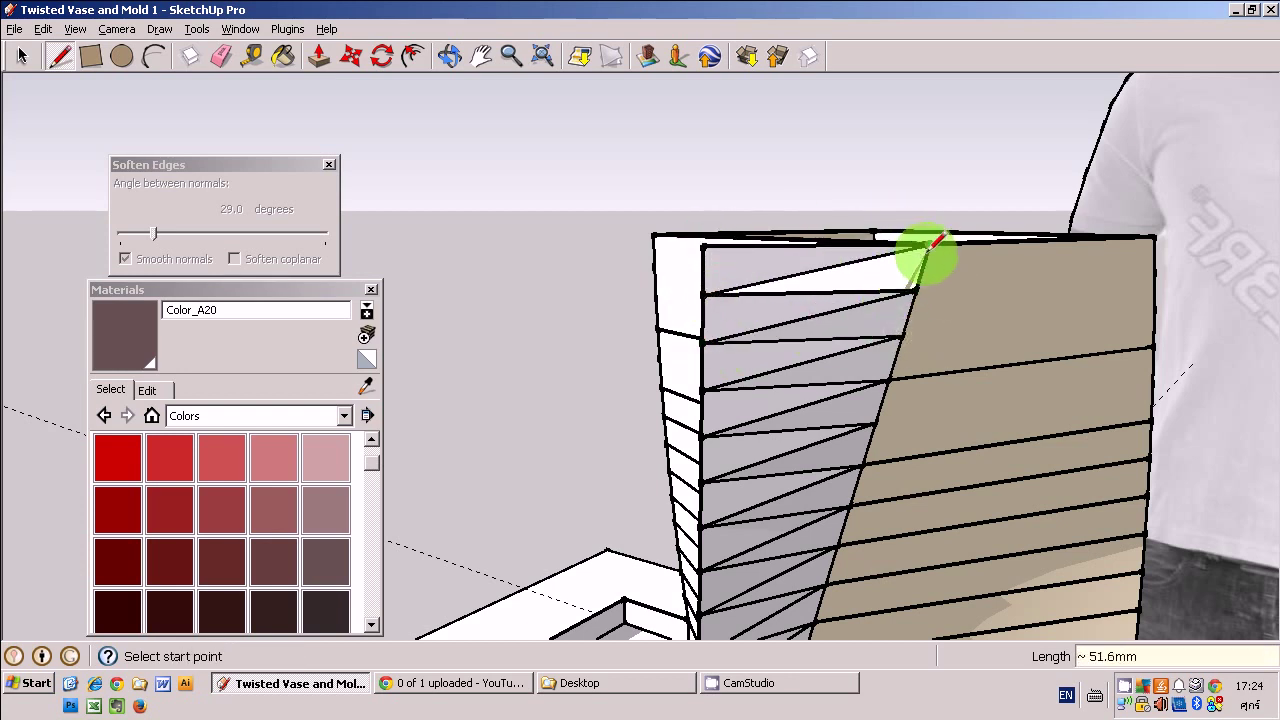
{"action": "mouse_move", "coordinate": [914, 290]}
{"action": "middle_mouse_down"}
{"action": "mouse_move", "coordinate": [934, 380]}
{"action": "mouse_move", "coordinate": [814, 443]}
{"action": "mouse_move", "coordinate": [674, 406]}
{"action": "mouse_move", "coordinate": [548, 481]}
{"action": "mouse_move", "coordinate": [557, 500]}
{"action": "mouse_move", "coordinate": [686, 449]}
{"action": "mouse_move", "coordinate": [609, 491]}
{"action": "mouse_move", "coordinate": [490, 603]}
{"action": "mouse_move", "coordinate": [709, 529]}
{"action": "middle_mouse_up"}
{"action": "scroll", "coordinate": [749, 486], "scroll_direction": "up", "scroll_amount": 5}
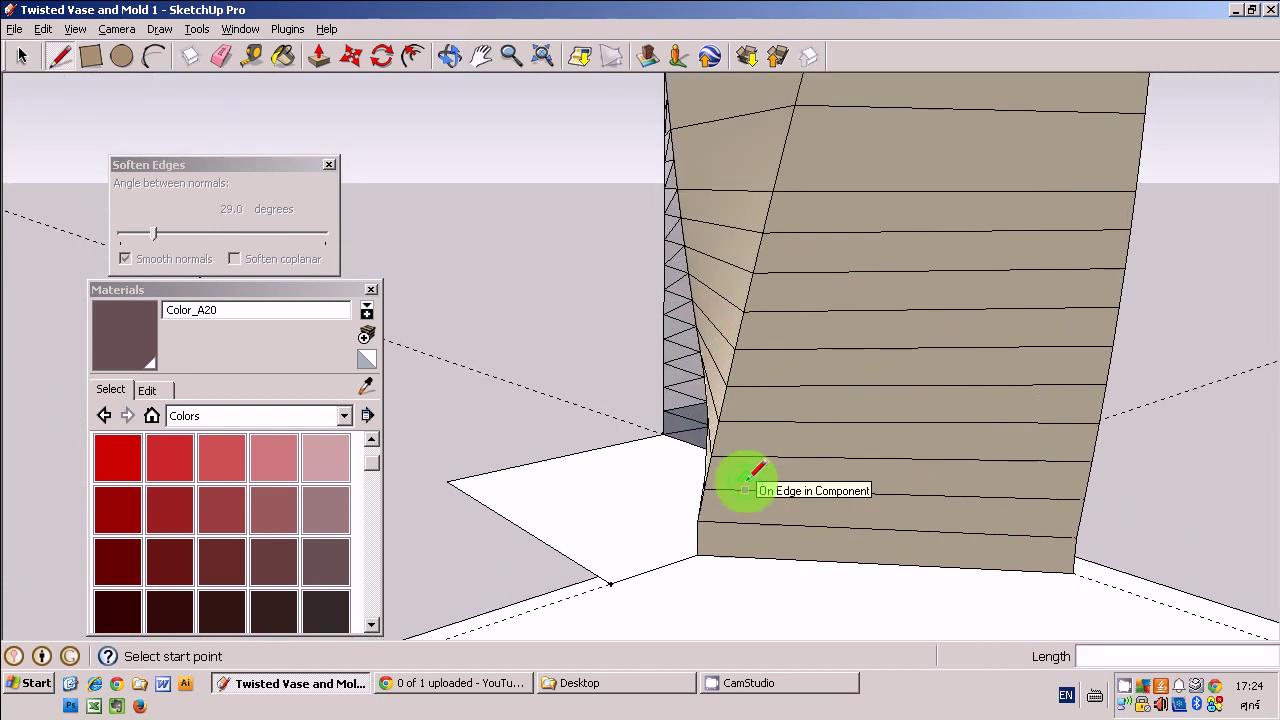
Select the triangulated side strip and copy it with Ctrl+C and Ctrl+V
{"action": "middle_click_drag", "start_coordinate": [749, 486], "coordinate": [719, 452], "text": "shift"}
{"action": "mouse_move", "coordinate": [700, 337]}
{"action": "middle_mouse_down"}
{"action": "mouse_move", "coordinate": [714, 443]}
{"action": "mouse_move", "coordinate": [703, 326]}
{"action": "middle_mouse_up"}
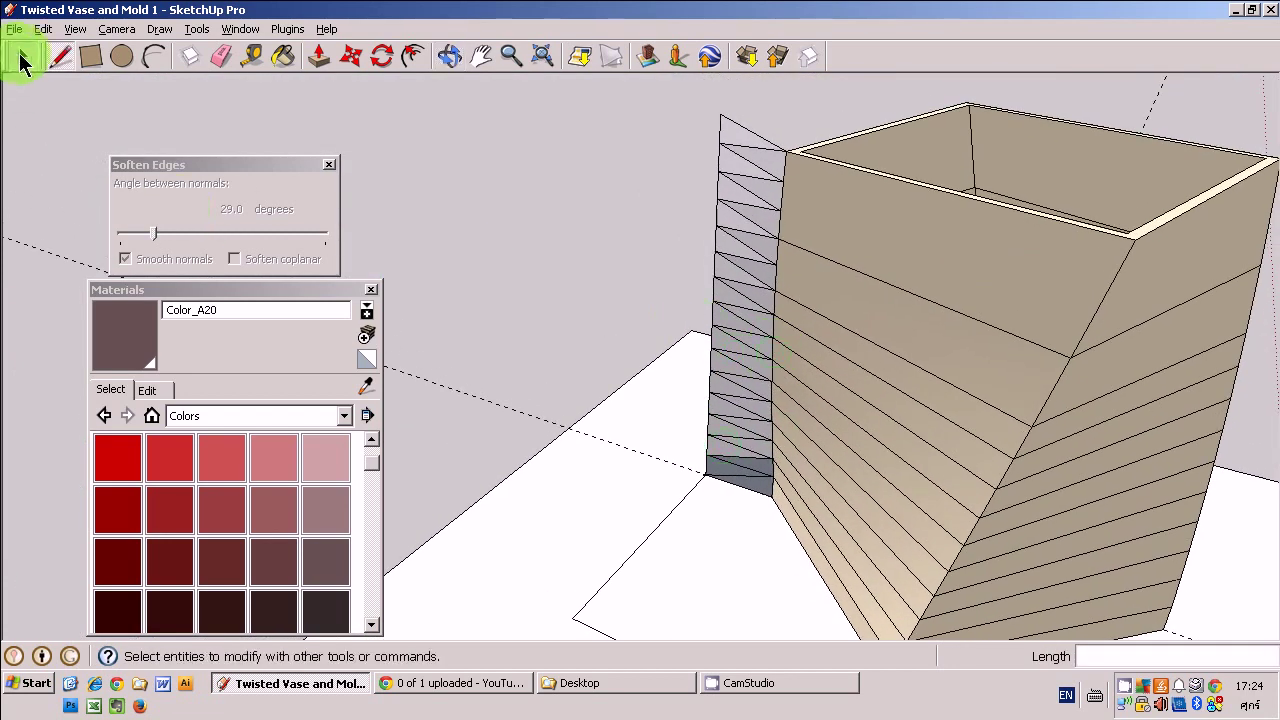
{"action": "left_click", "coordinate": [22, 62]}
{"action": "left_click_drag", "start_coordinate": [663, 91], "coordinate": [791, 514]}
{"action": "middle_click_drag", "start_coordinate": [780, 449], "coordinate": [1058, 417]}
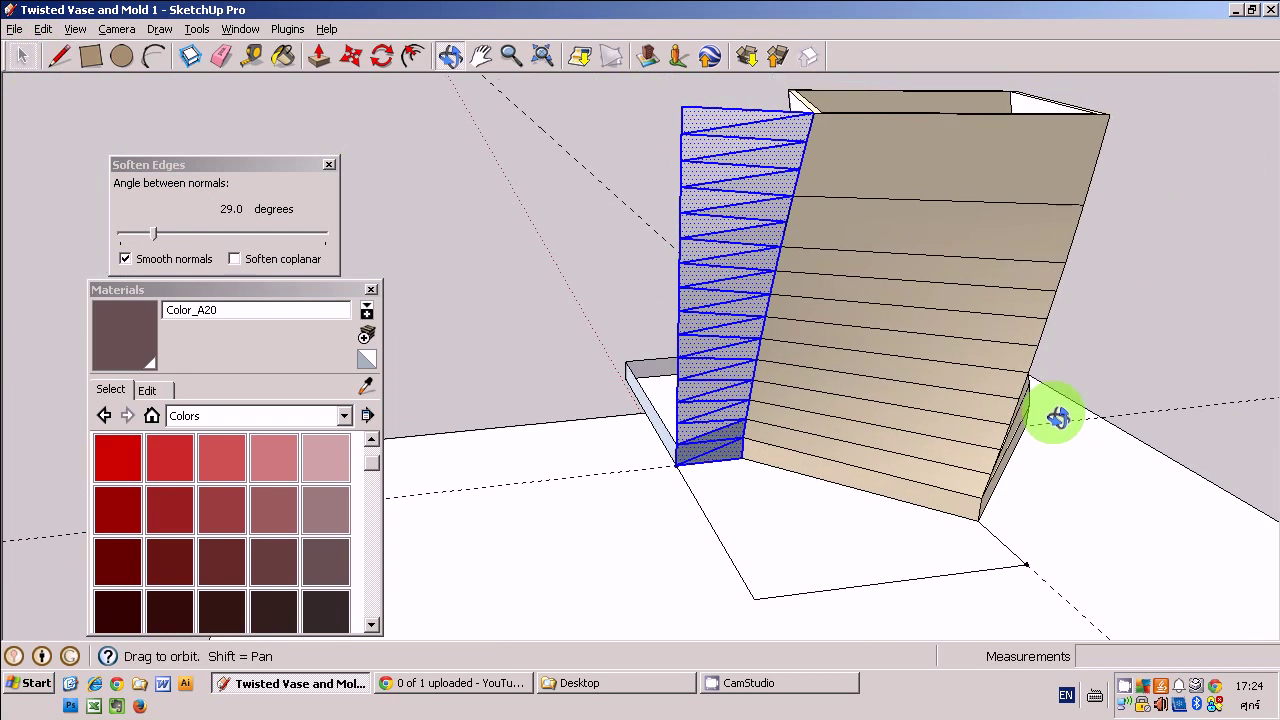
{"action": "mouse_move", "coordinate": [1076, 484]}
{"action": "middle_mouse_down"}
{"action": "mouse_move", "coordinate": [571, 409]}
{"action": "mouse_move", "coordinate": [791, 374]}
{"action": "middle_mouse_up"}
{"action": "key", "text": "ctrl+c"}
{"action": "key", "text": "ctrl+v"}
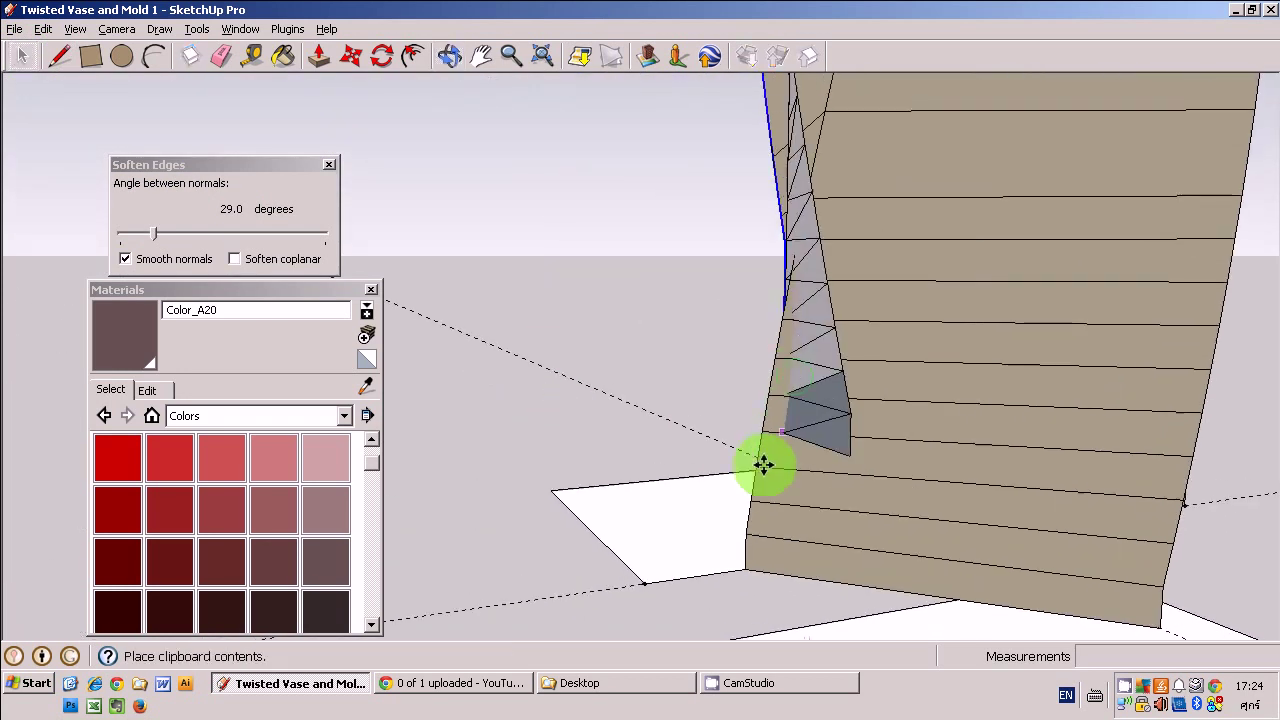
Place two pasted strip copies at vase corners, rotating them 90° into place
{"action": "left_click", "coordinate": [651, 581]}
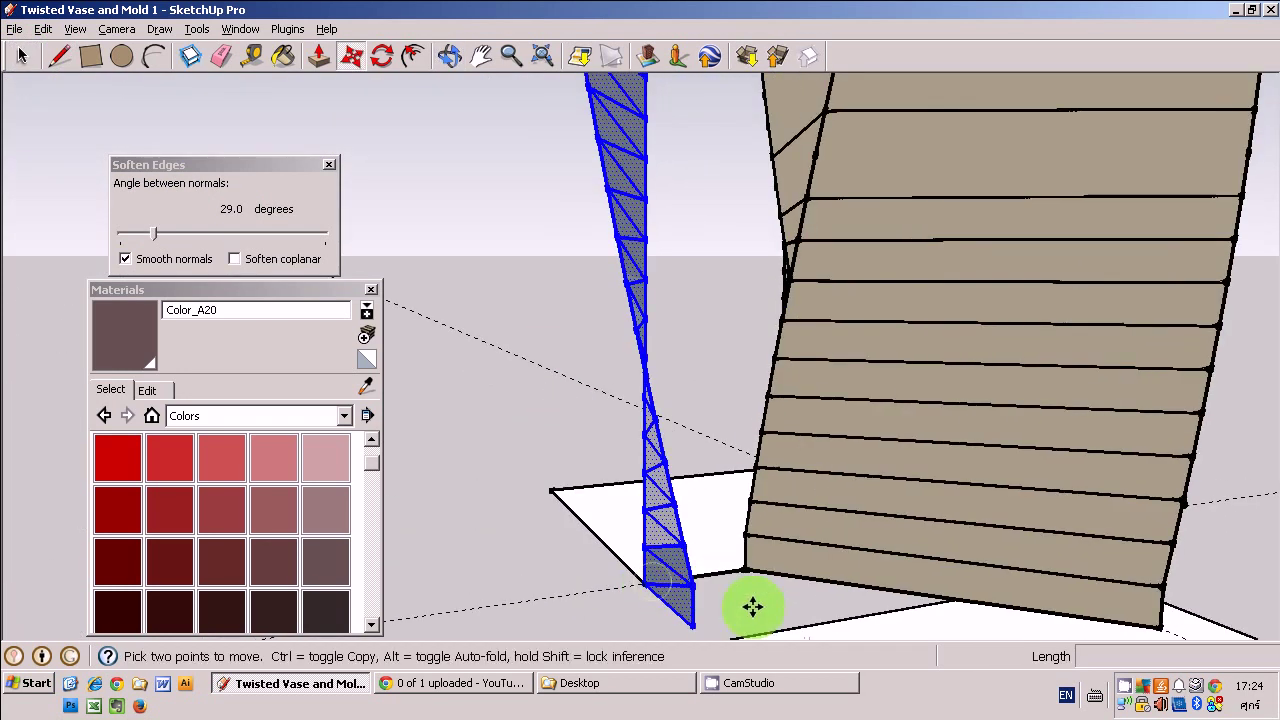
{"action": "left_click", "coordinate": [385, 62]}
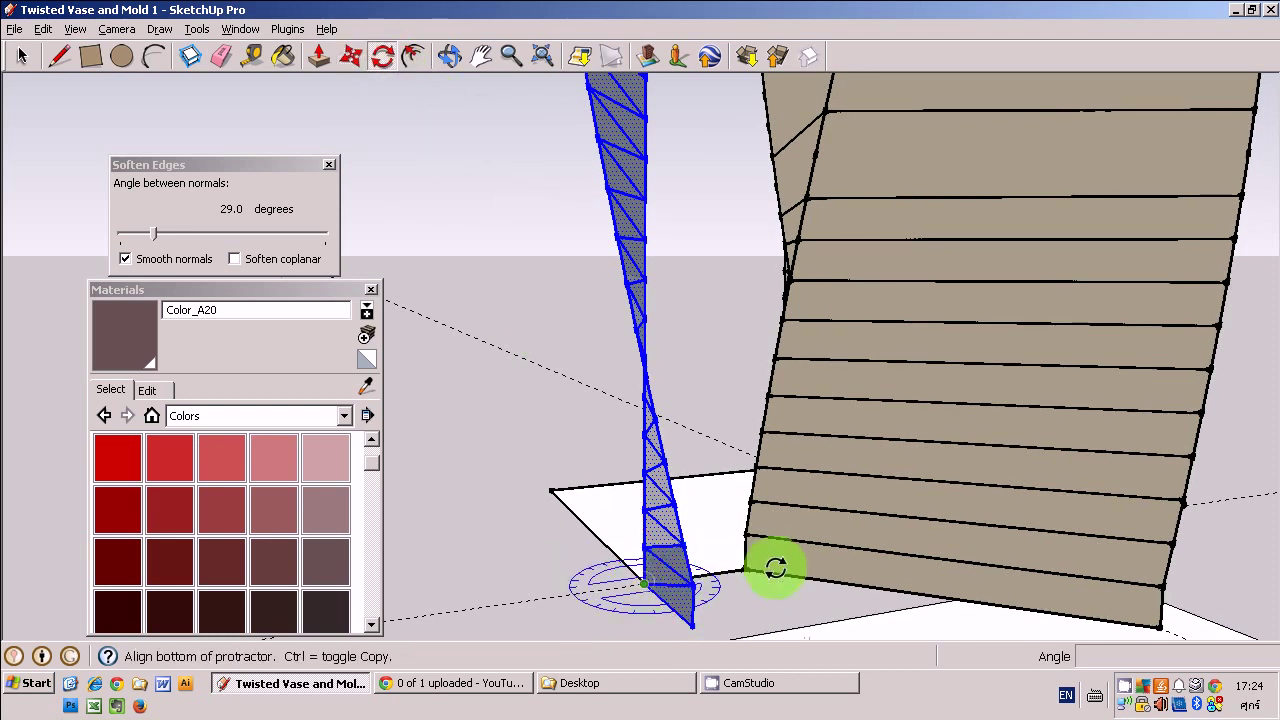
{"action": "left_click", "coordinate": [695, 628]}
{"action": "mouse_move", "coordinate": [745, 565]}
{"action": "middle_mouse_down"}
{"action": "mouse_move", "coordinate": [740, 449]}
{"action": "mouse_move", "coordinate": [1063, 543]}
{"action": "mouse_move", "coordinate": [891, 457]}
{"action": "mouse_move", "coordinate": [797, 509]}
{"action": "mouse_move", "coordinate": [606, 374]}
{"action": "mouse_move", "coordinate": [720, 364]}
{"action": "mouse_move", "coordinate": [777, 386]}
{"action": "middle_mouse_up"}
{"action": "key", "text": "ctrl+v"}
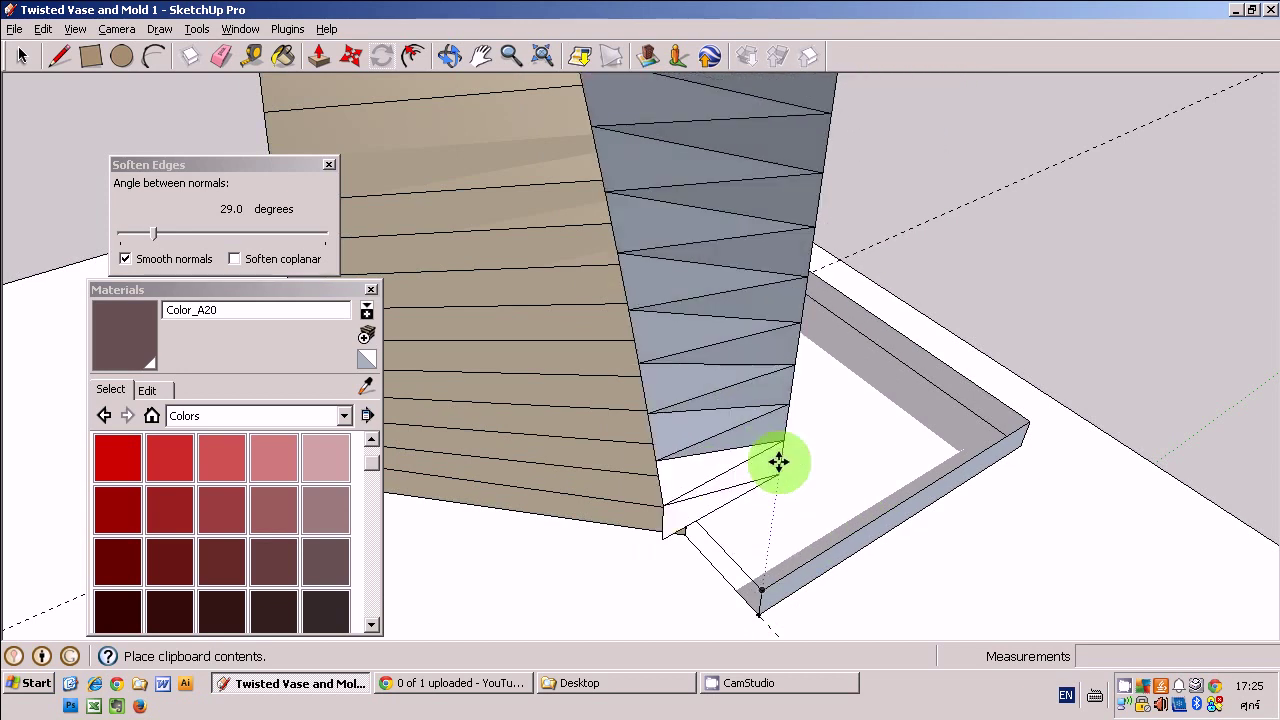
{"action": "left_click", "coordinate": [822, 472]}
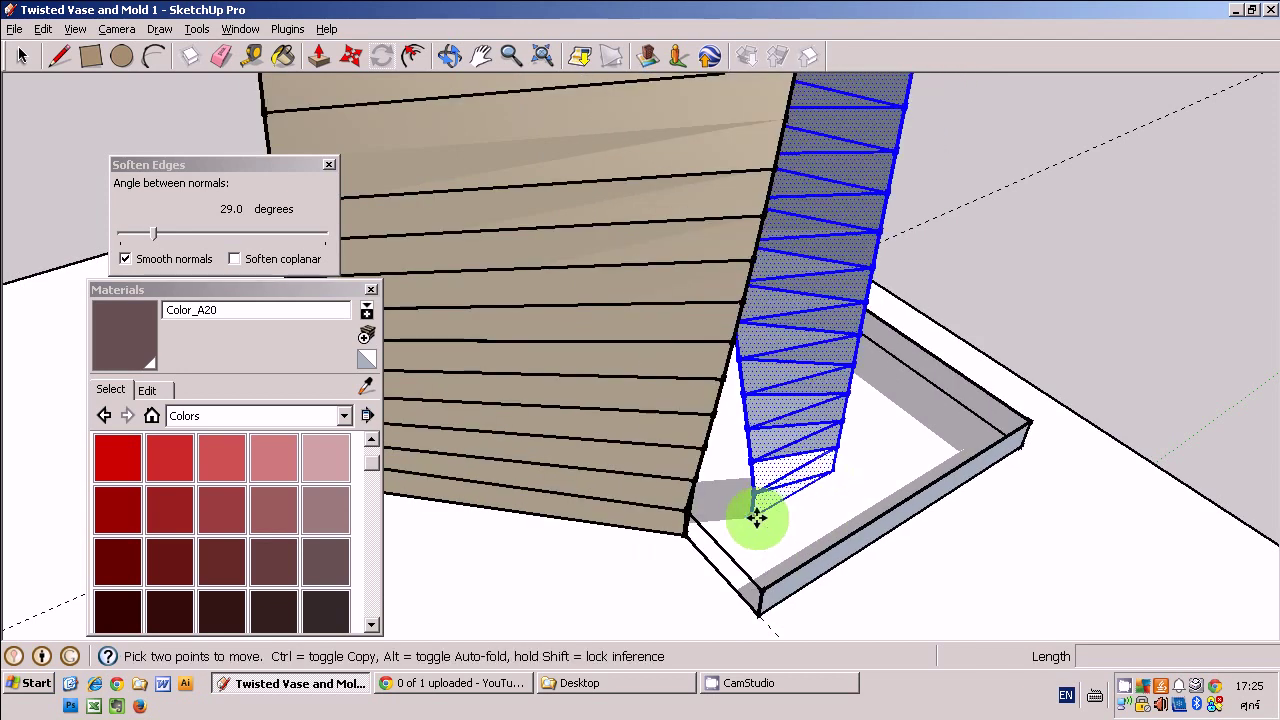
{"action": "middle_click_drag", "start_coordinate": [802, 456], "coordinate": [975, 393]}
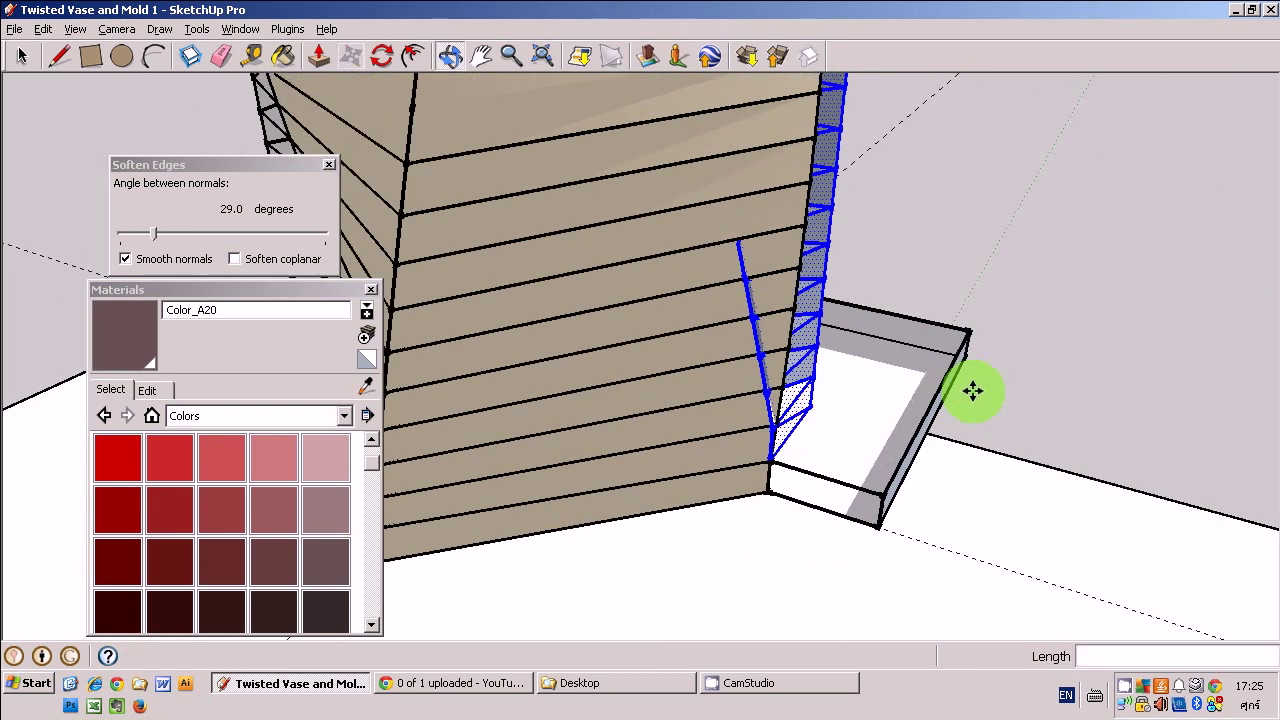
{"action": "left_click", "coordinate": [386, 58]}
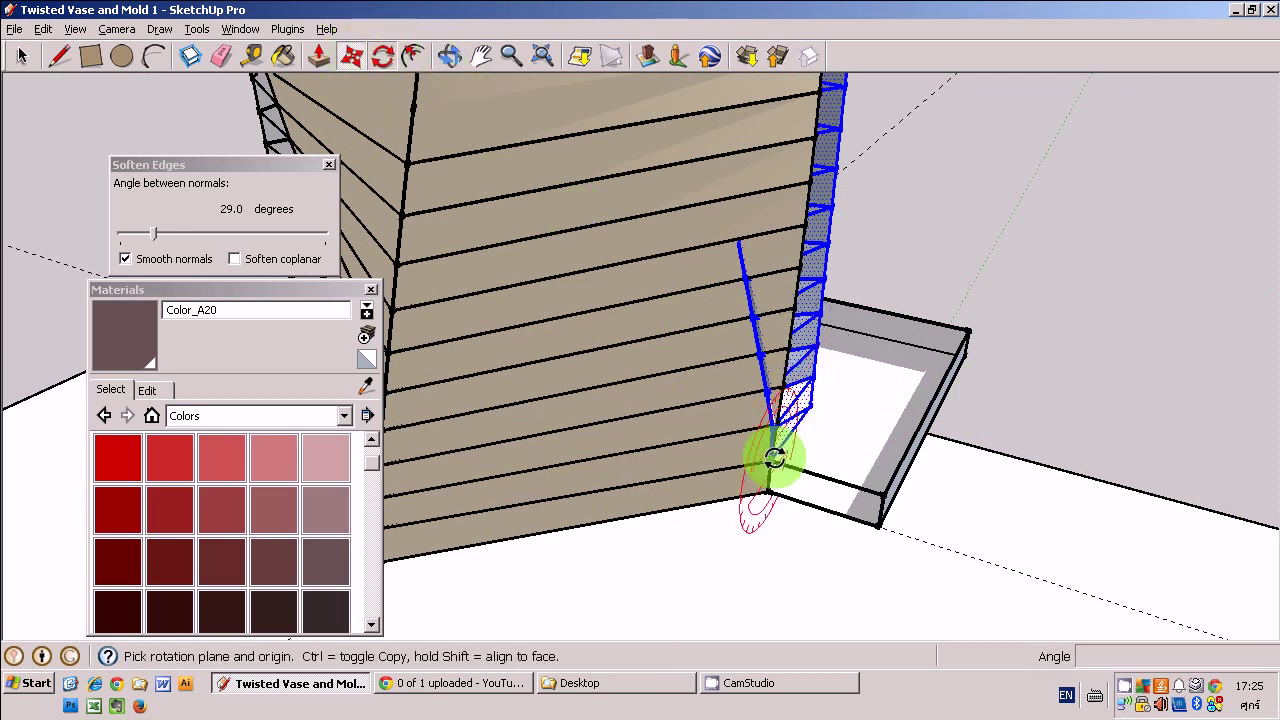
{"action": "left_click", "coordinate": [832, 376]}
{"action": "left_click", "coordinate": [880, 500]}
{"action": "mouse_move", "coordinate": [880, 500]}
{"action": "middle_mouse_down"}
{"action": "mouse_move", "coordinate": [800, 486]}
{"action": "mouse_move", "coordinate": [699, 425]}
{"action": "mouse_move", "coordinate": [714, 366]}
{"action": "mouse_move", "coordinate": [909, 251]}
{"action": "mouse_move", "coordinate": [863, 143]}
{"action": "mouse_move", "coordinate": [884, 247]}
{"action": "mouse_move", "coordinate": [971, 200]}
{"action": "mouse_move", "coordinate": [811, 266]}
{"action": "middle_mouse_up"}
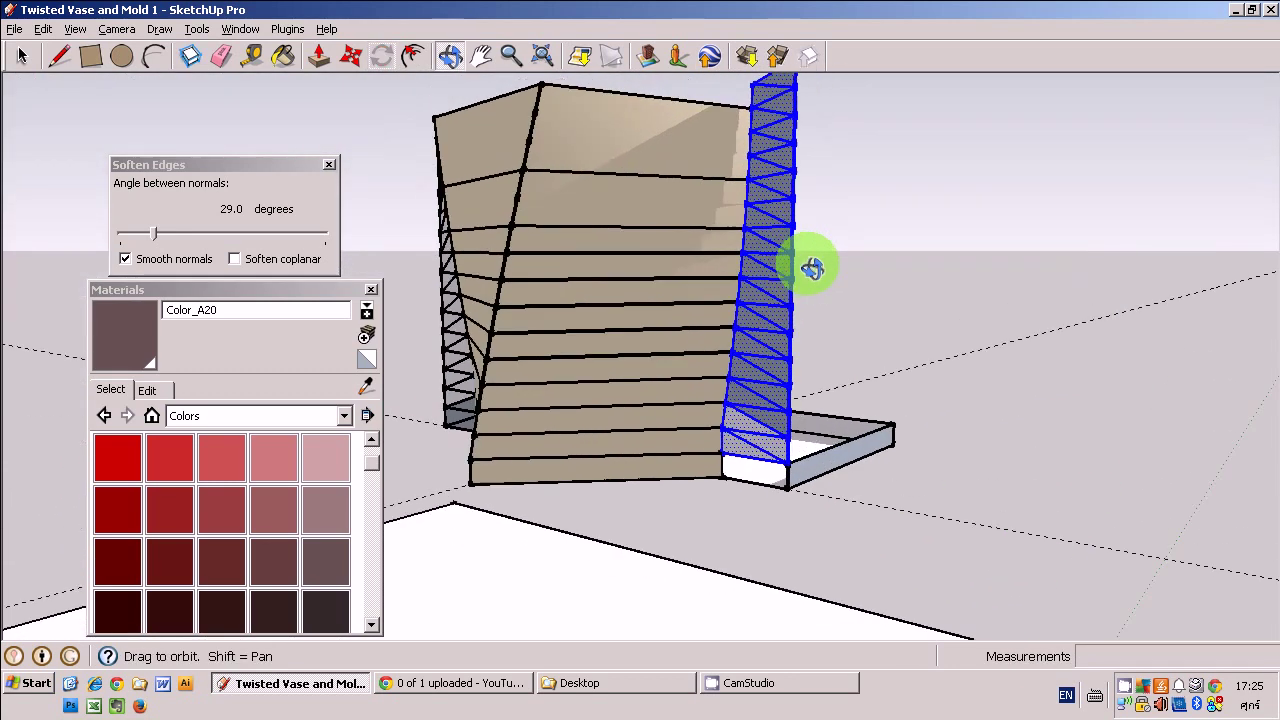
Dismiss the base face's context menu, clear the selection, and select the triangulated side panel
{"action": "scroll", "coordinate": [740, 447], "scroll_direction": "up", "scroll_amount": 2}
{"action": "scroll", "coordinate": [714, 449], "scroll_direction": "up", "scroll_amount": 2}
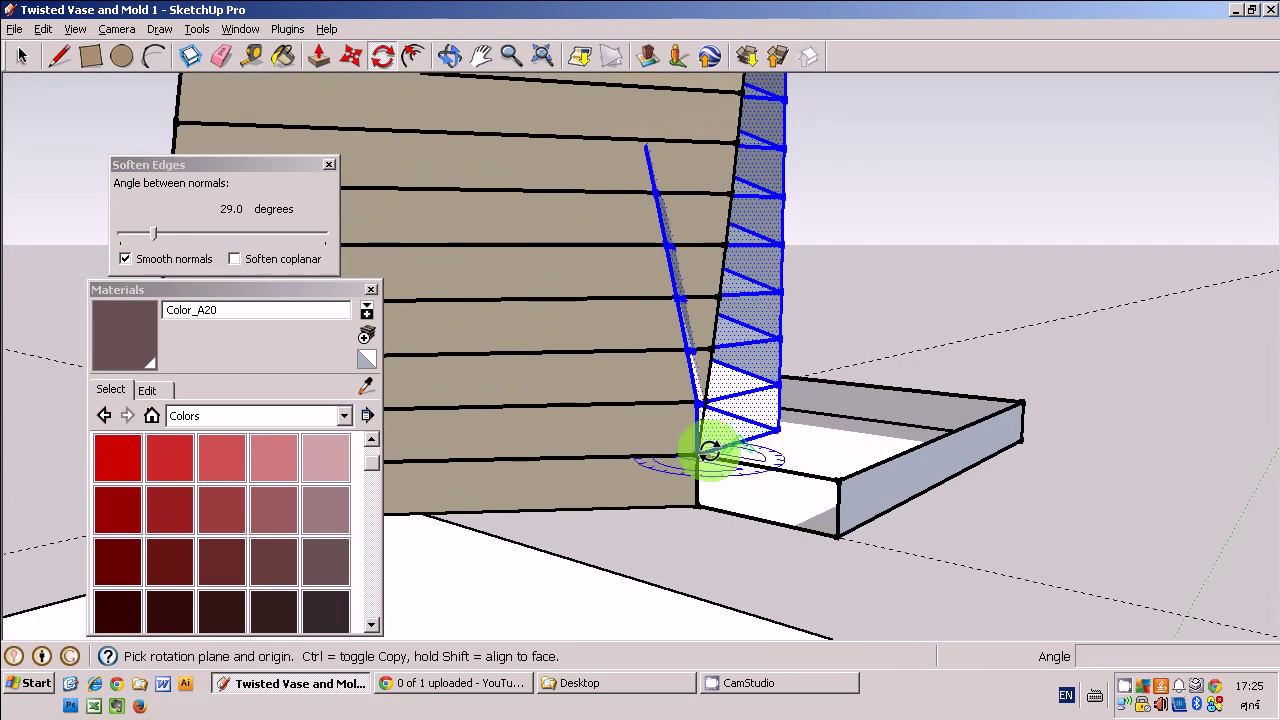
{"action": "scroll", "coordinate": [708, 450], "scroll_direction": "up", "scroll_amount": 1}
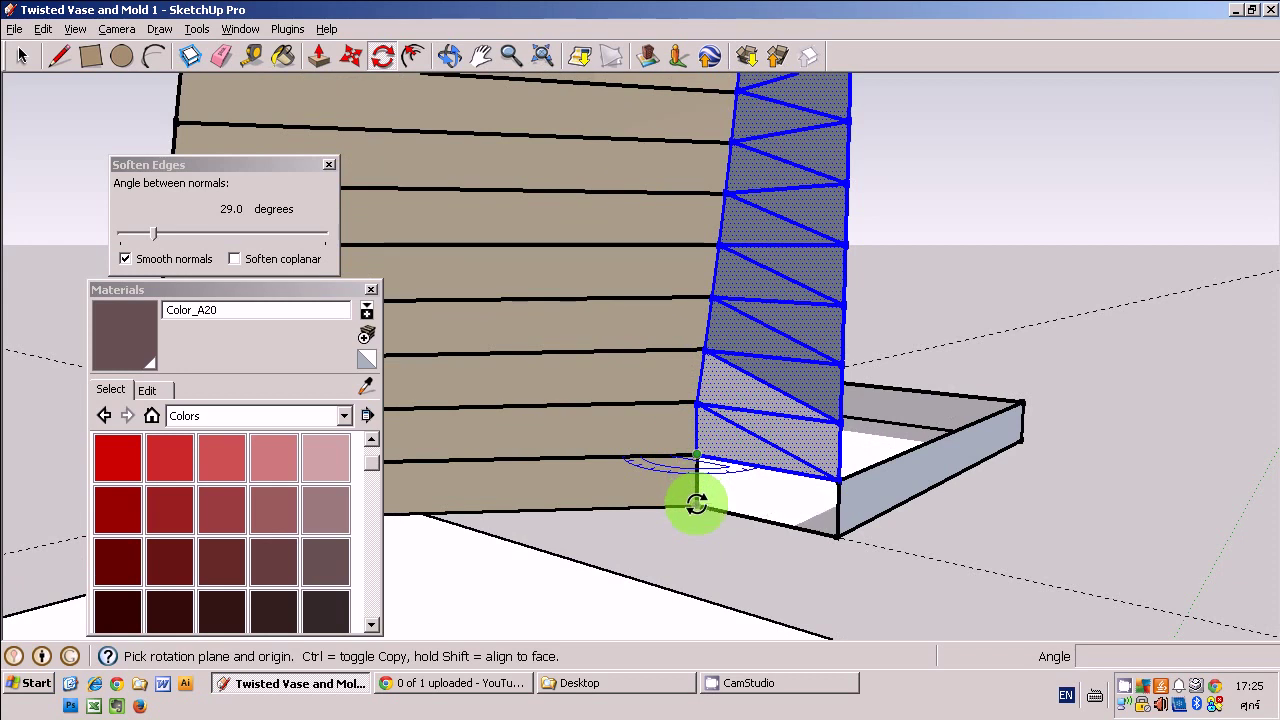
{"action": "right_click", "coordinate": [730, 478]}
{"action": "key", "text": "Escape"}
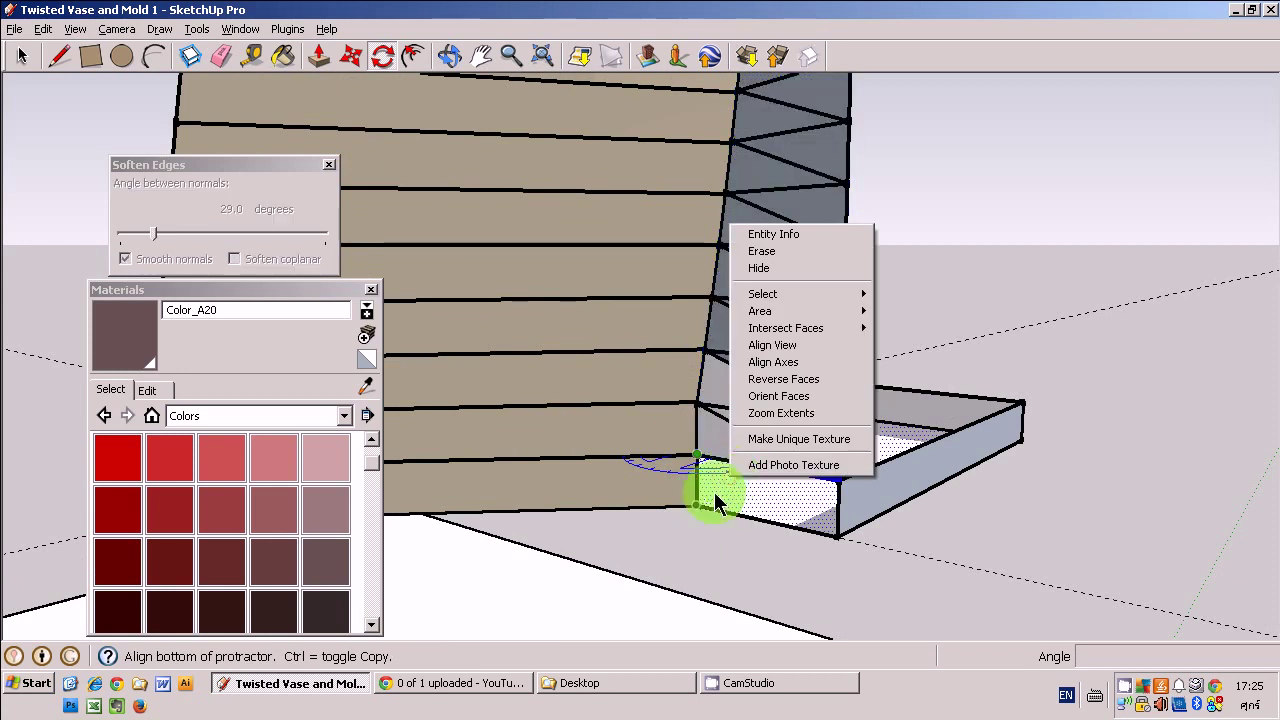
{"action": "left_click", "coordinate": [22, 56]}
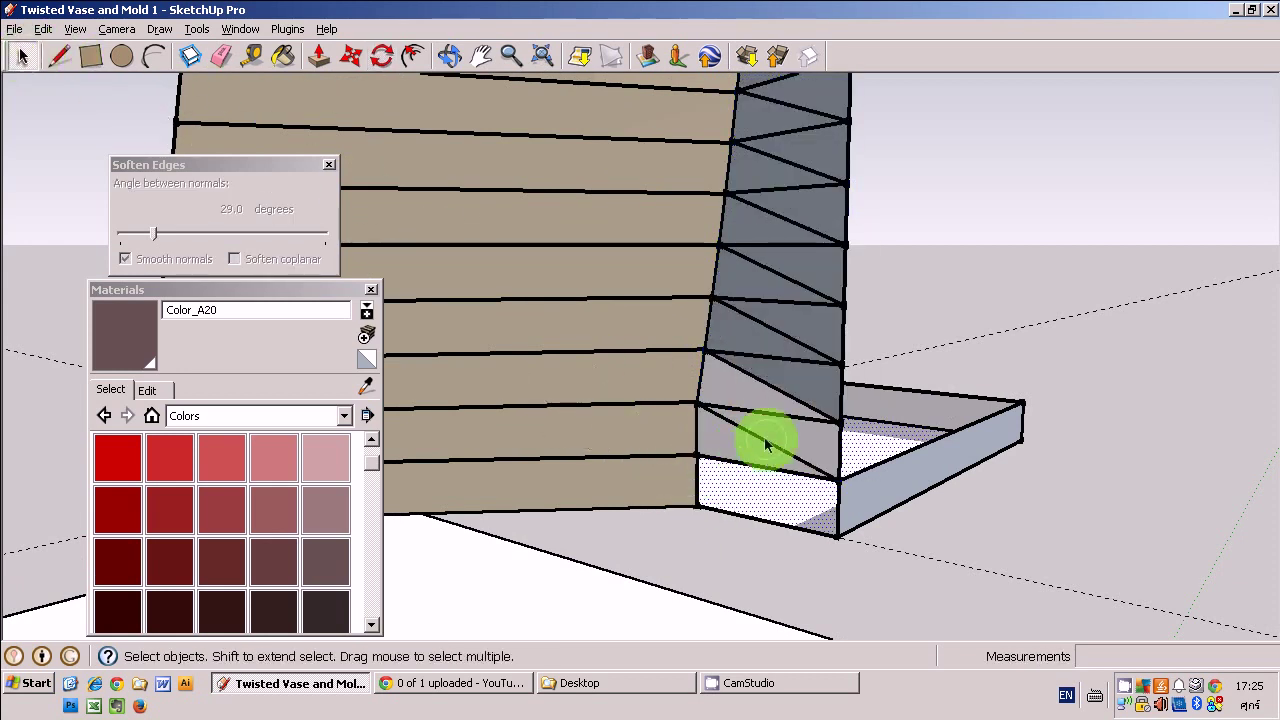
{"action": "scroll", "coordinate": [863, 409], "scroll_direction": "down", "scroll_amount": 2}
{"action": "scroll", "coordinate": [974, 471], "scroll_direction": "down", "scroll_amount": 3}
{"action": "scroll", "coordinate": [971, 354], "scroll_direction": "down", "scroll_amount": 2}
{"action": "scroll", "coordinate": [870, 185], "scroll_direction": "up", "scroll_amount": 1}
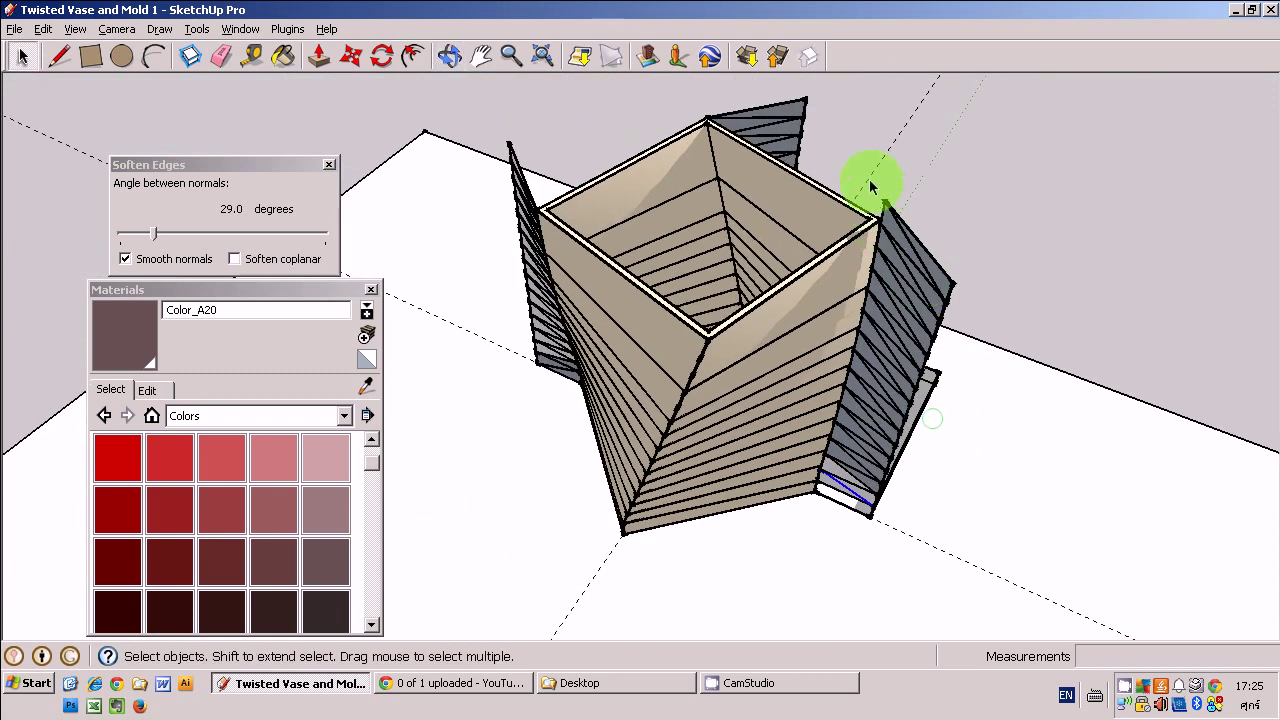
{"action": "left_click", "coordinate": [866, 323]}
Cut the selected strip and paste it back for repositioning
{"action": "mouse_move", "coordinate": [1029, 417]}
{"action": "middle_mouse_down"}
{"action": "mouse_move", "coordinate": [744, 311]}
{"action": "mouse_move", "coordinate": [868, 568]}
{"action": "mouse_move", "coordinate": [1001, 527]}
{"action": "mouse_move", "coordinate": [800, 423]}
{"action": "mouse_move", "coordinate": [830, 540]}
{"action": "mouse_move", "coordinate": [766, 500]}
{"action": "mouse_move", "coordinate": [826, 491]}
{"action": "mouse_move", "coordinate": [846, 534]}
{"action": "mouse_move", "coordinate": [830, 430]}
{"action": "middle_mouse_up"}
{"action": "key", "text": "m"}
{"action": "left_click", "coordinate": [731, 503]}
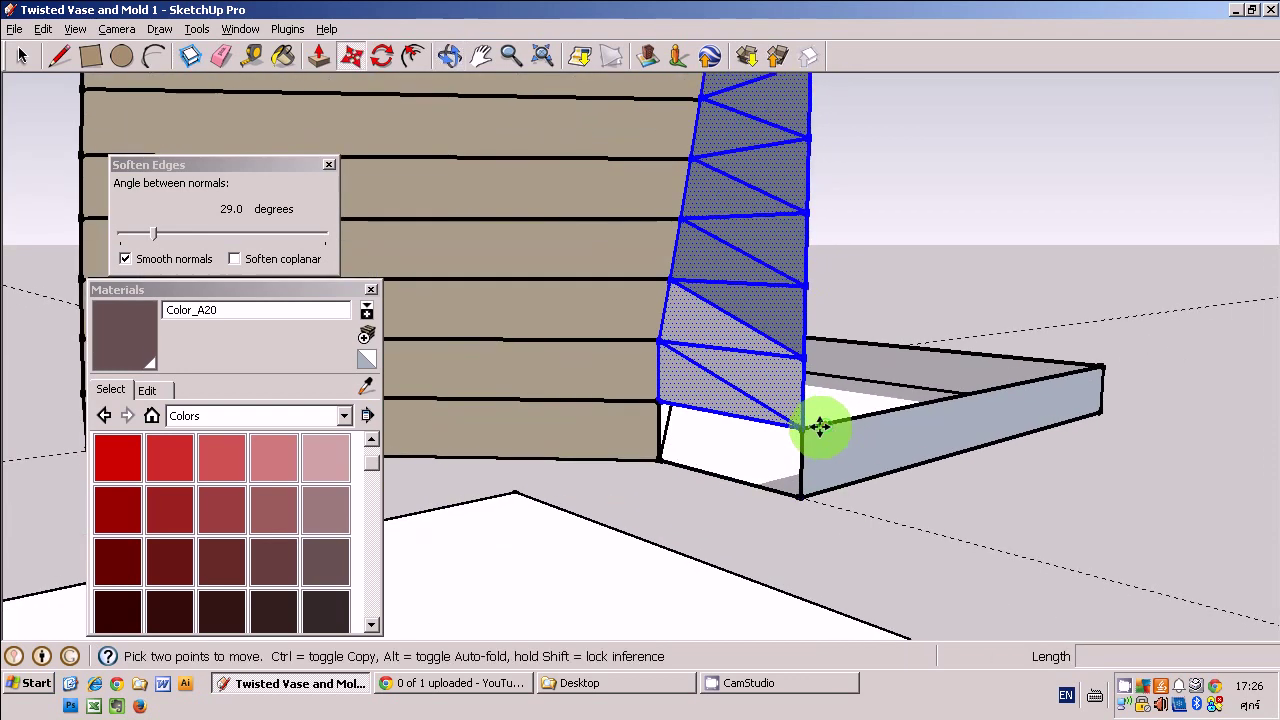
{"action": "key", "text": "ctrl+x"}
{"action": "key", "text": "ctrl+v"}
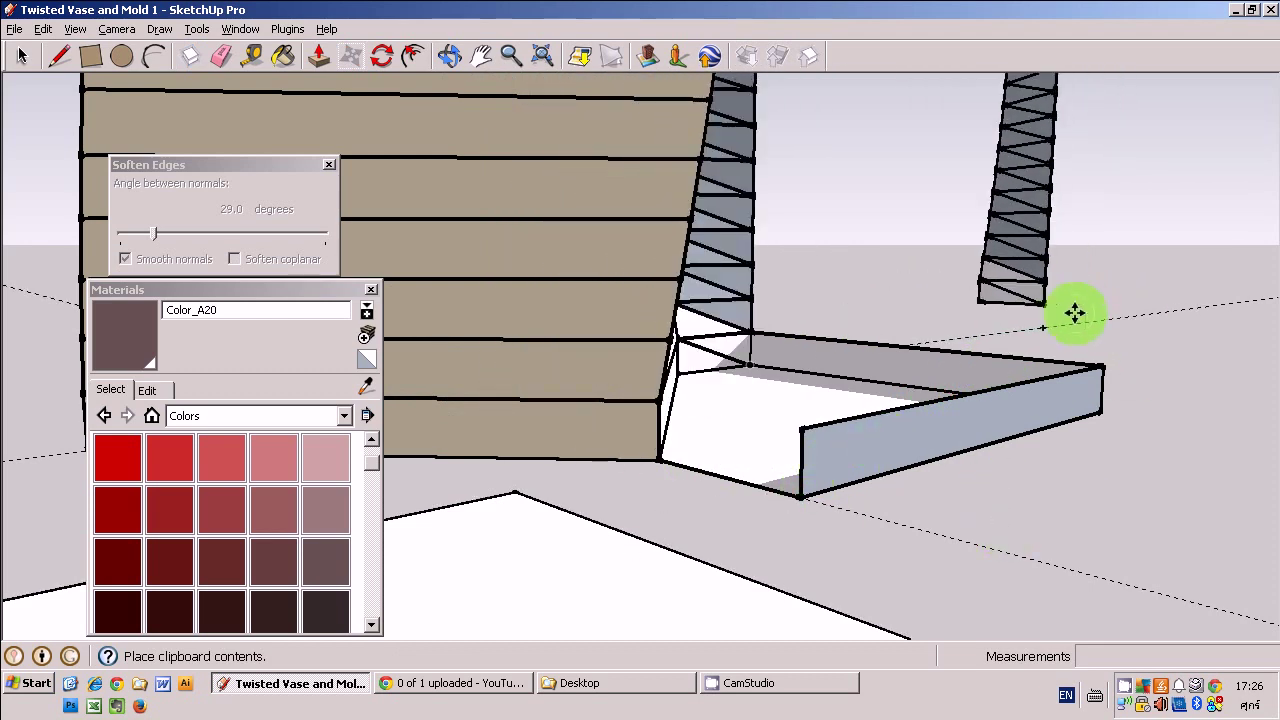
Delete the leftover strip and place the pasted copy near the mold corner
{"action": "mouse_move", "coordinate": [1100, 290]}
{"action": "middle_mouse_down"}
{"action": "mouse_move", "coordinate": [1000, 357]}
{"action": "mouse_move", "coordinate": [943, 449]}
{"action": "middle_mouse_up"}
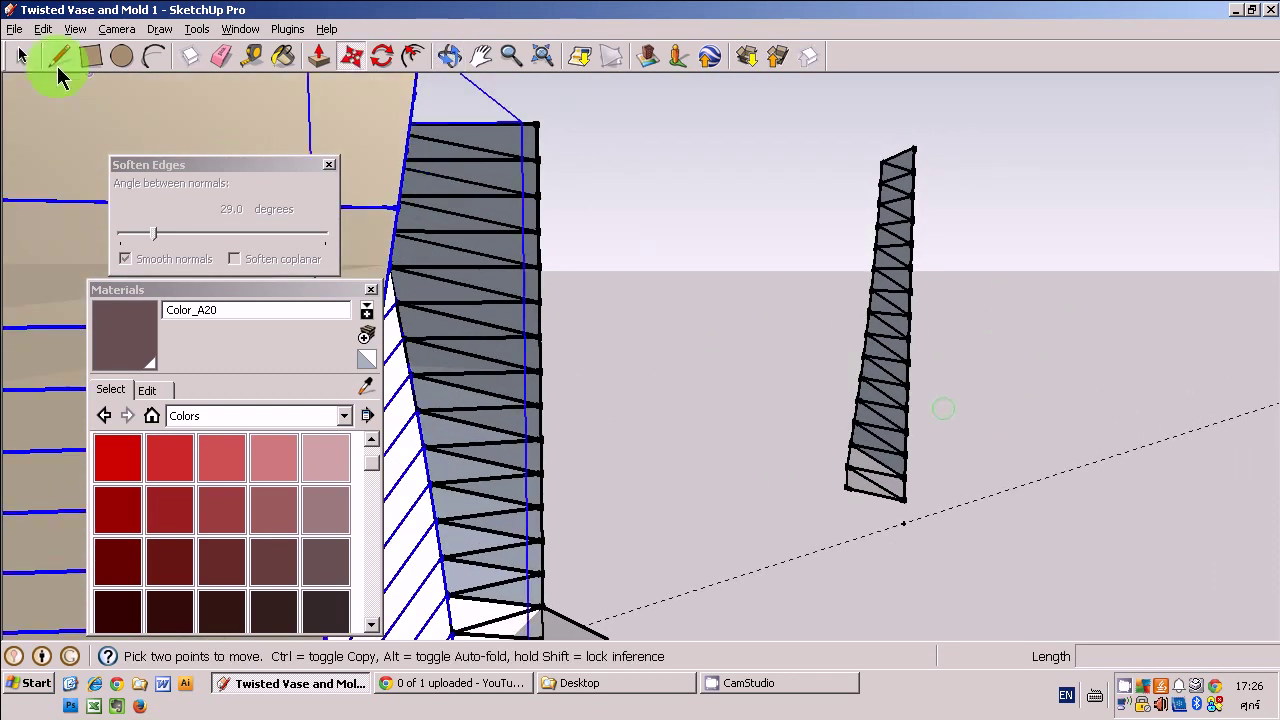
{"action": "left_click", "coordinate": [22, 56]}
{"action": "left_click_drag", "start_coordinate": [956, 507], "coordinate": [950, 512]}
{"action": "key", "text": "Delete"}
{"action": "mouse_move", "coordinate": [786, 417]}
{"action": "middle_mouse_down"}
{"action": "mouse_move", "coordinate": [829, 337]}
{"action": "mouse_move", "coordinate": [897, 334]}
{"action": "mouse_move", "coordinate": [705, 450]}
{"action": "middle_mouse_up"}
{"action": "key", "text": "ctrl+v"}
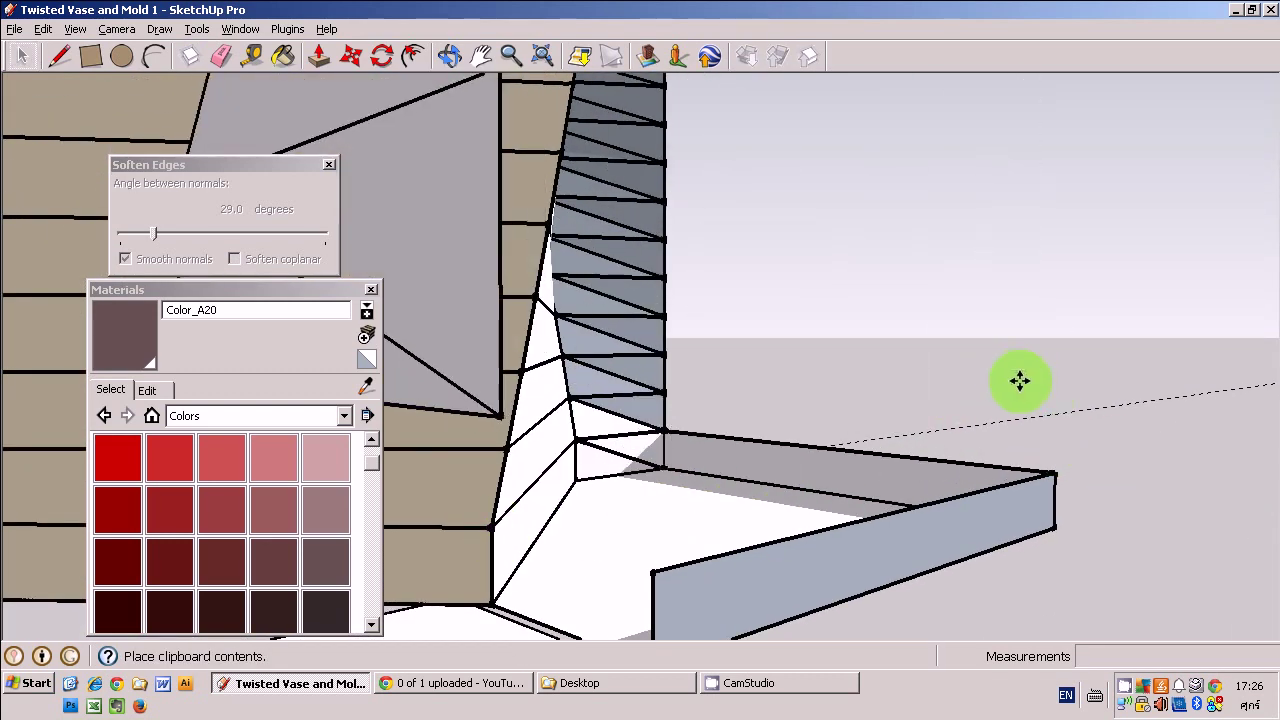
{"action": "left_click", "coordinate": [1060, 390]}
Move the strip against the vase corner next to the base frame
{"action": "mouse_move", "coordinate": [1060, 390]}
{"action": "middle_mouse_down"}
{"action": "mouse_move", "coordinate": [1049, 449]}
{"action": "mouse_move", "coordinate": [934, 414]}
{"action": "mouse_move", "coordinate": [935, 527]}
{"action": "mouse_move", "coordinate": [943, 471]}
{"action": "mouse_move", "coordinate": [874, 449]}
{"action": "mouse_move", "coordinate": [909, 363]}
{"action": "mouse_move", "coordinate": [857, 400]}
{"action": "mouse_move", "coordinate": [829, 350]}
{"action": "middle_mouse_up"}
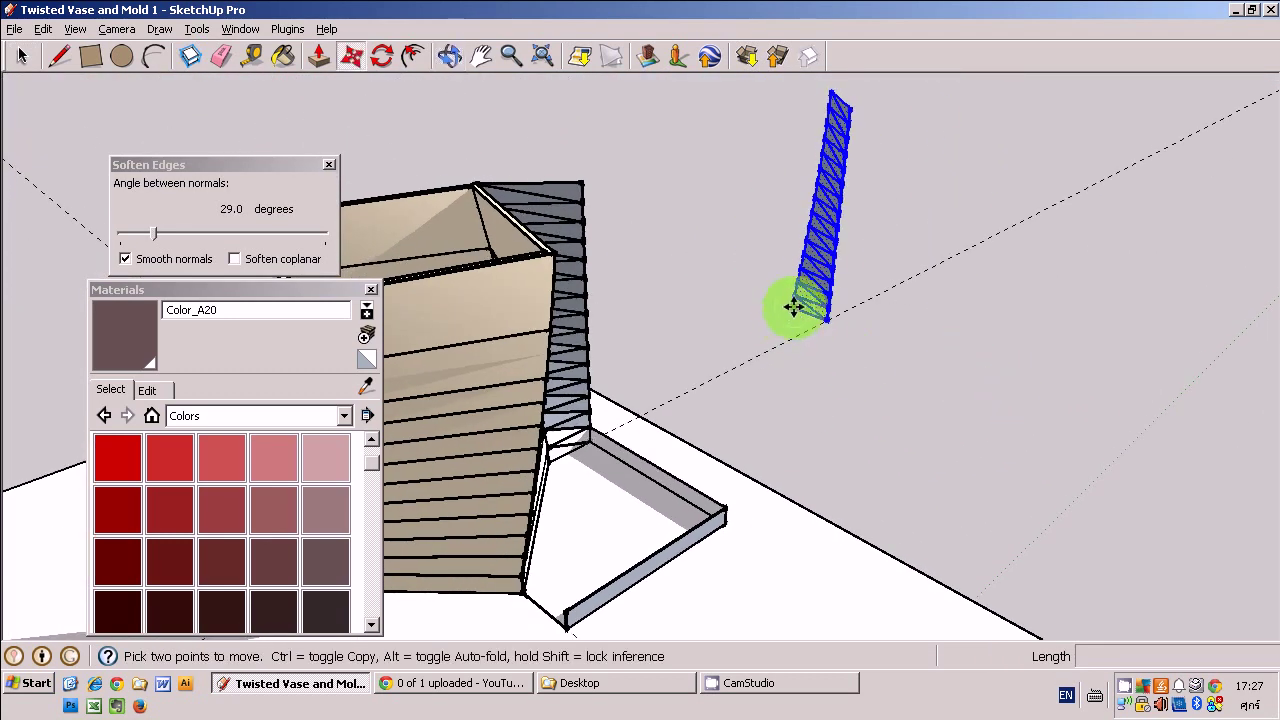
{"action": "left_click", "coordinate": [792, 307]}
{"action": "middle_click_drag", "start_coordinate": [537, 577], "coordinate": [600, 589]}
{"action": "scroll", "coordinate": [600, 589], "scroll_direction": "up", "scroll_amount": 3}
{"action": "scroll", "coordinate": [623, 451], "scroll_direction": "up", "scroll_amount": 2}
{"action": "mouse_move", "coordinate": [581, 488]}
{"action": "middle_mouse_down"}
{"action": "mouse_move", "coordinate": [629, 480]}
{"action": "mouse_move", "coordinate": [566, 531]}
{"action": "middle_mouse_up"}
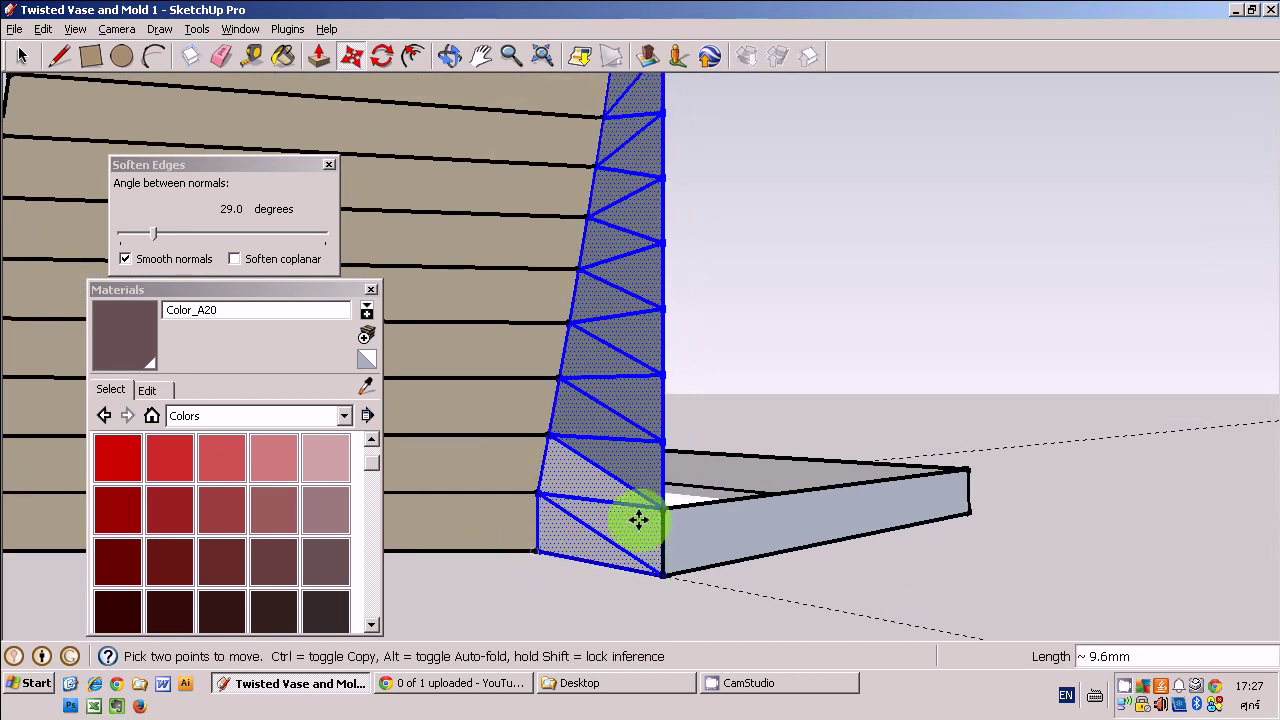
{"action": "scroll", "coordinate": [709, 457], "scroll_direction": "down", "scroll_amount": 3}
{"action": "scroll", "coordinate": [703, 457], "scroll_direction": "down", "scroll_amount": 3}
{"action": "mouse_move", "coordinate": [703, 457]}
{"action": "middle_mouse_down"}
{"action": "mouse_move", "coordinate": [729, 543]}
{"action": "mouse_move", "coordinate": [730, 455]}
{"action": "middle_mouse_up"}
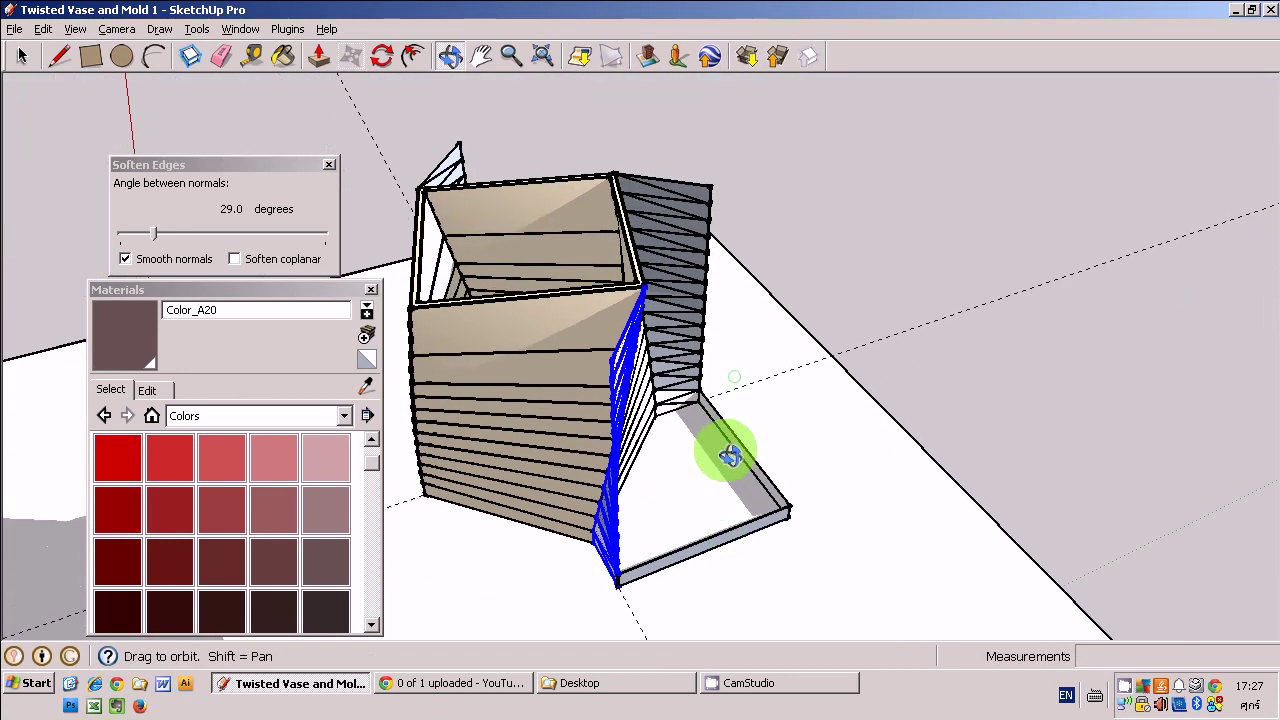
Start a new line edge at the mold base corner
{"action": "key", "text": "l"}
{"action": "mouse_move", "coordinate": [514, 337]}
{"action": "middle_mouse_down"}
{"action": "mouse_move", "coordinate": [600, 214]}
{"action": "mouse_move", "coordinate": [622, 343]}
{"action": "middle_mouse_up"}
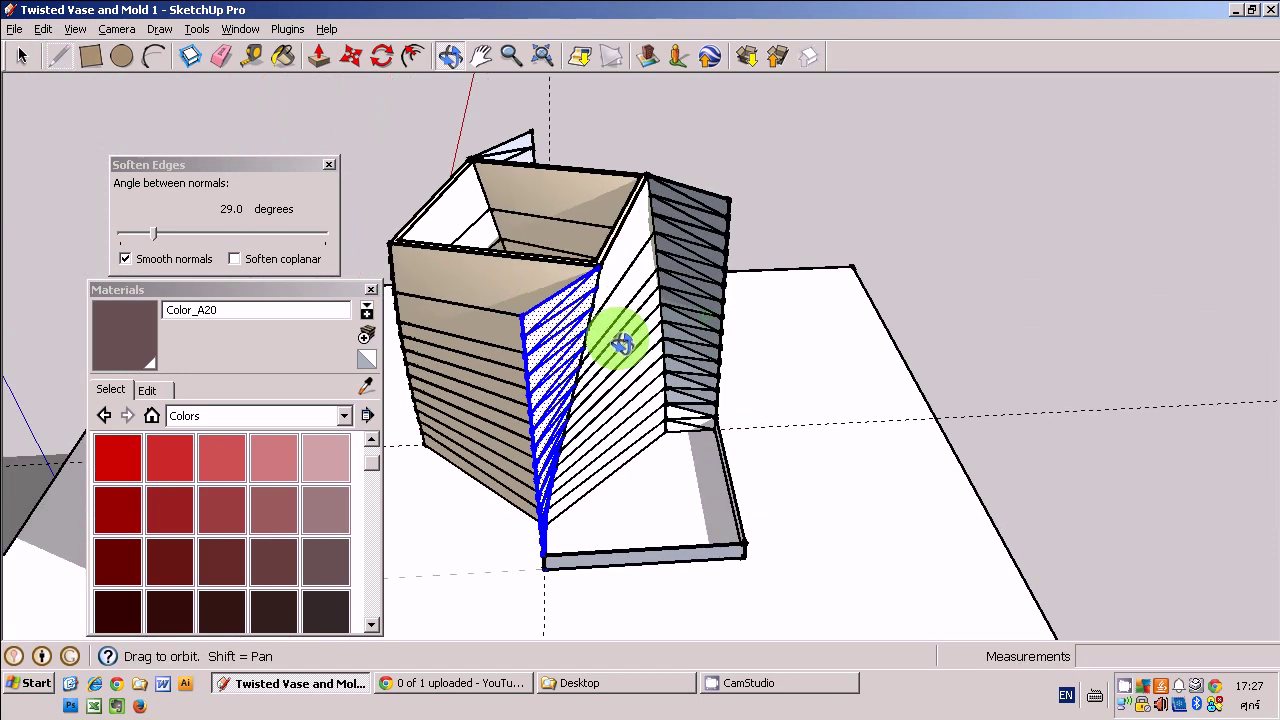
{"action": "left_click", "coordinate": [743, 545]}
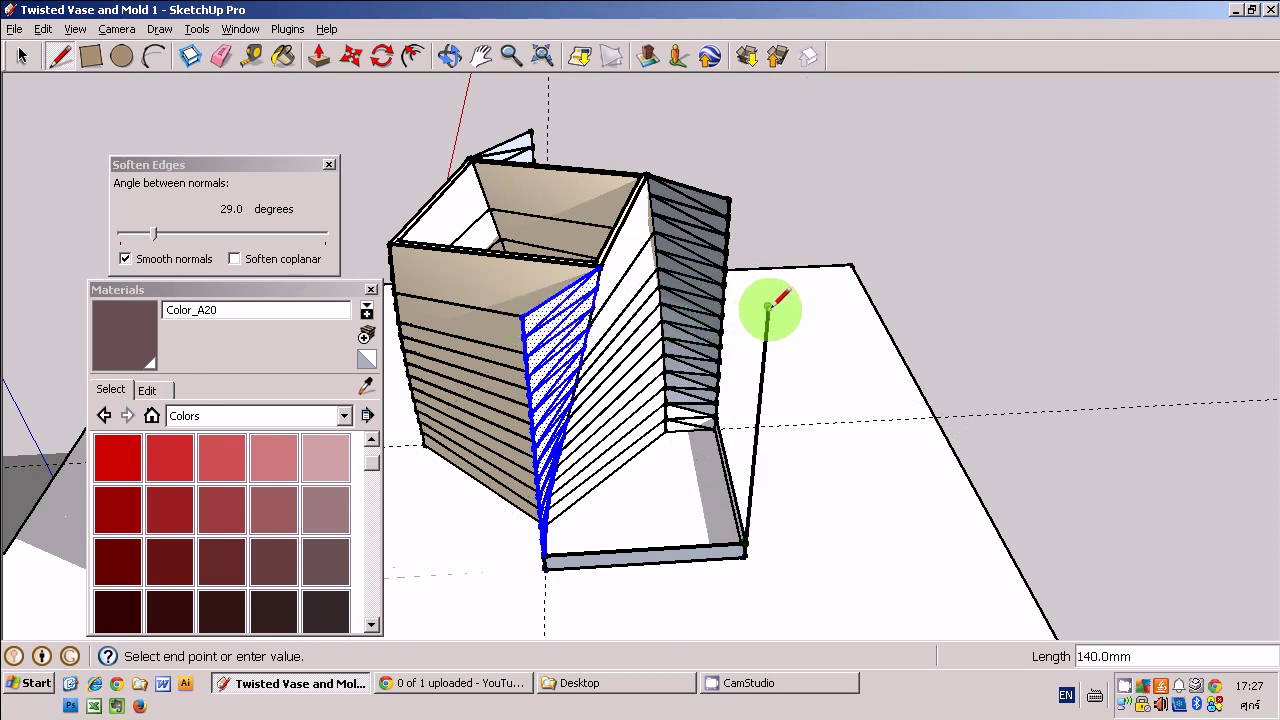
Draw edges up to the mold box's top corners, closing the first side faces
{"action": "left_click", "coordinate": [729, 208]}
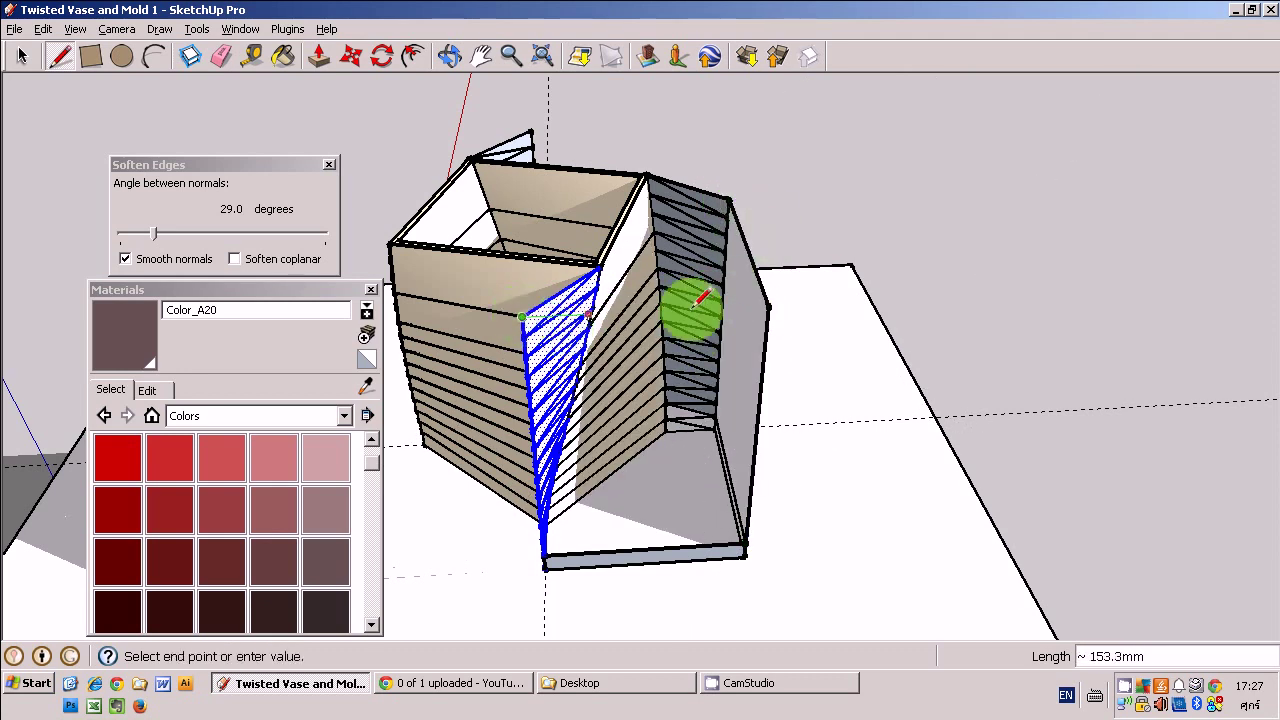
{"action": "middle_click_drag", "start_coordinate": [768, 308], "coordinate": [553, 320]}
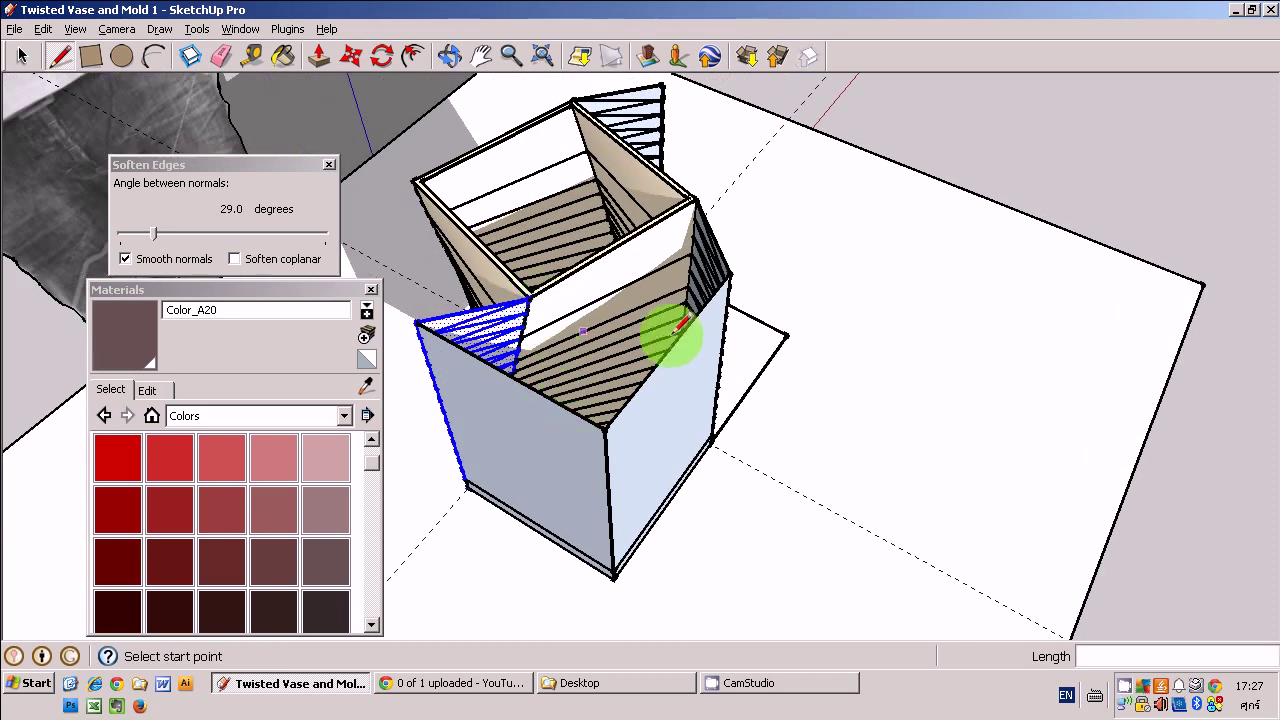
{"action": "left_click", "coordinate": [409, 312]}
{"action": "left_click", "coordinate": [700, 206]}
{"action": "mouse_move", "coordinate": [700, 206]}
{"action": "middle_mouse_down"}
{"action": "mouse_move", "coordinate": [694, 329]}
{"action": "mouse_move", "coordinate": [571, 289]}
{"action": "mouse_move", "coordinate": [745, 338]}
{"action": "middle_mouse_up"}
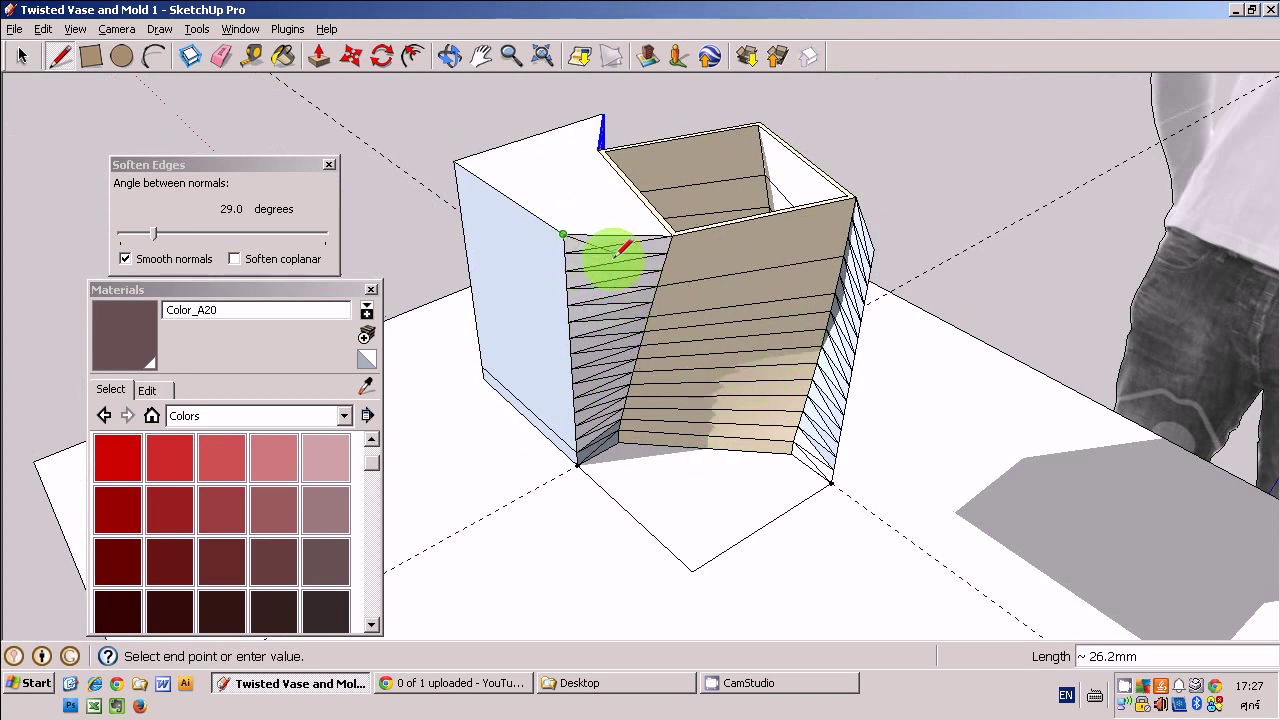
{"action": "mouse_move", "coordinate": [657, 290]}
{"action": "middle_mouse_down"}
{"action": "mouse_move", "coordinate": [691, 177]}
{"action": "mouse_move", "coordinate": [814, 243]}
{"action": "mouse_move", "coordinate": [671, 420]}
{"action": "middle_mouse_up"}
{"action": "mouse_move", "coordinate": [703, 474]}
{"action": "middle_mouse_down"}
{"action": "mouse_move", "coordinate": [749, 380]}
{"action": "mouse_move", "coordinate": [823, 509]}
{"action": "middle_mouse_up"}
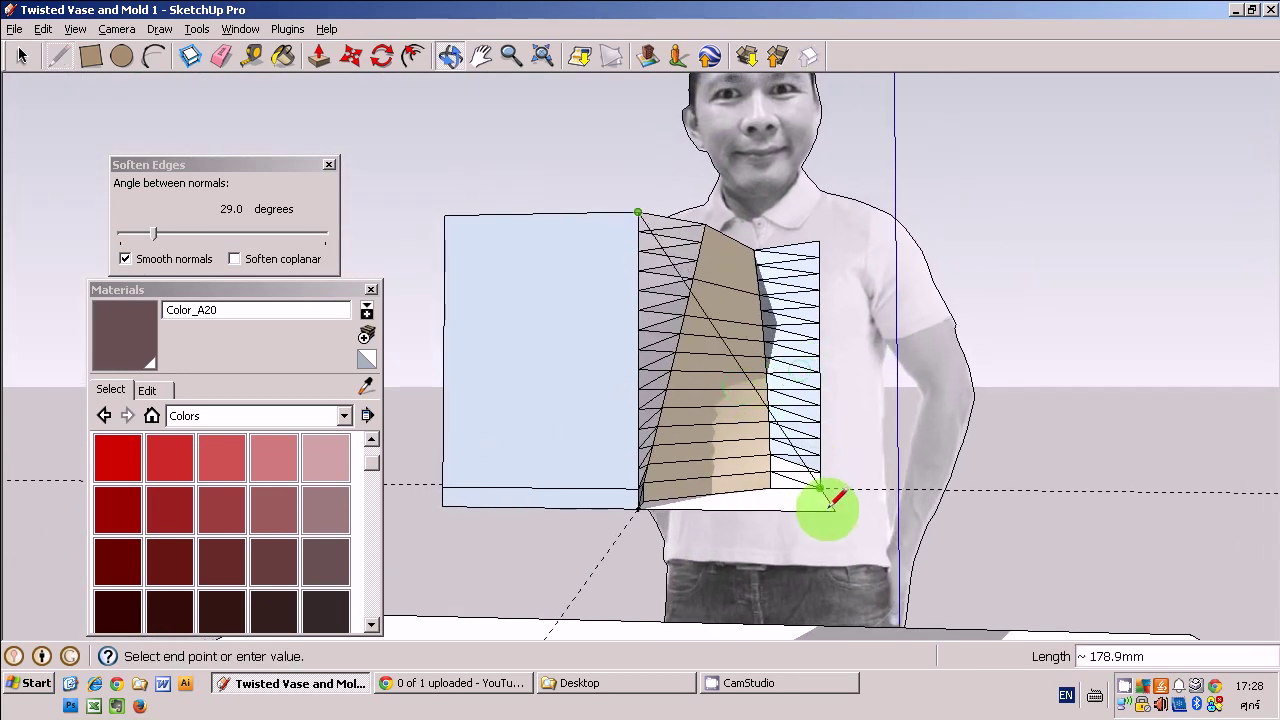
{"action": "mouse_move", "coordinate": [843, 243]}
{"action": "middle_mouse_down"}
{"action": "mouse_move", "coordinate": [600, 380]}
{"action": "mouse_move", "coordinate": [690, 265]}
{"action": "middle_mouse_up"}
Finish the remaining vertical and corner-to-corner edges so the sides and top fill in
{"action": "left_click", "coordinate": [677, 581]}
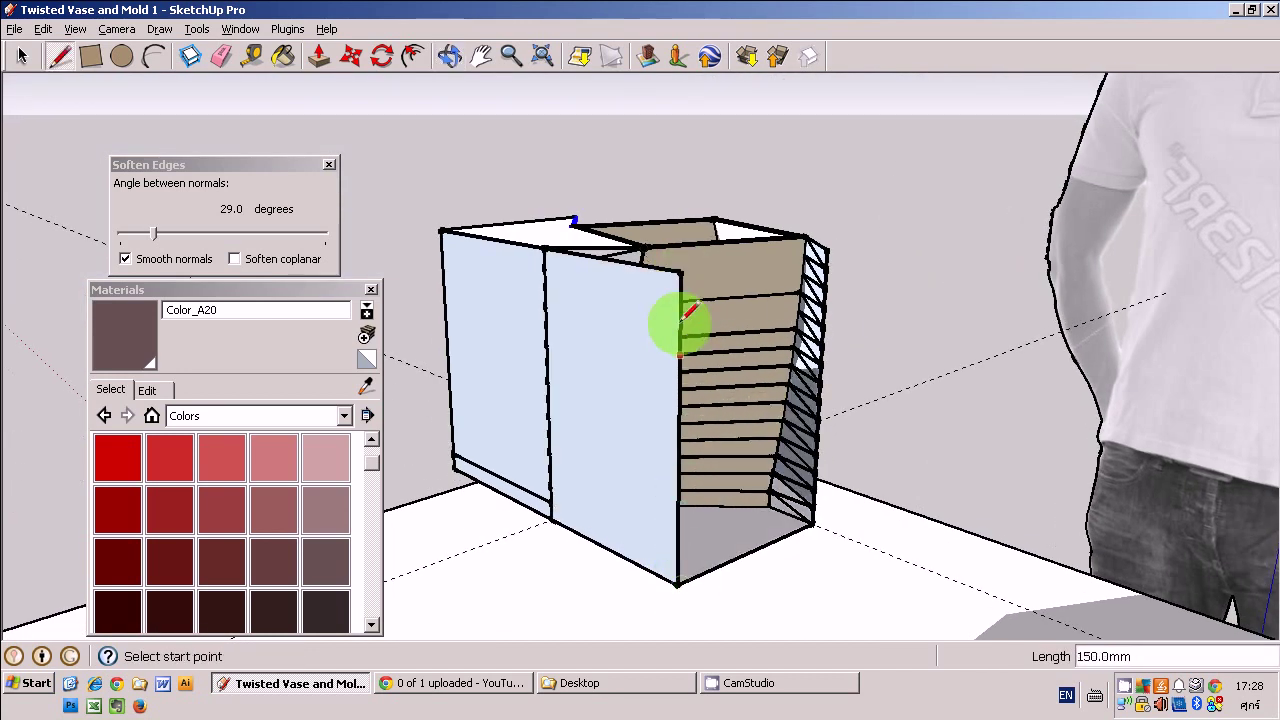
{"action": "left_click", "coordinate": [824, 249]}
{"action": "mouse_move", "coordinate": [826, 251]}
{"action": "middle_mouse_down"}
{"action": "mouse_move", "coordinate": [748, 434]}
{"action": "mouse_move", "coordinate": [691, 337]}
{"action": "mouse_move", "coordinate": [693, 378]}
{"action": "mouse_move", "coordinate": [660, 370]}
{"action": "middle_mouse_up"}
{"action": "left_click", "coordinate": [573, 356]}
{"action": "left_click", "coordinate": [846, 256]}
{"action": "mouse_move", "coordinate": [846, 256]}
{"action": "middle_mouse_down"}
{"action": "mouse_move", "coordinate": [831, 363]}
{"action": "mouse_move", "coordinate": [783, 386]}
{"action": "mouse_move", "coordinate": [703, 346]}
{"action": "mouse_move", "coordinate": [560, 222]}
{"action": "mouse_move", "coordinate": [674, 314]}
{"action": "mouse_move", "coordinate": [777, 320]}
{"action": "mouse_move", "coordinate": [797, 346]}
{"action": "mouse_move", "coordinate": [771, 349]}
{"action": "mouse_move", "coordinate": [714, 271]}
{"action": "middle_mouse_up"}
{"action": "left_click", "coordinate": [712, 300]}
Move the twisted vase group aside, out of the mold
{"action": "key", "text": "m"}
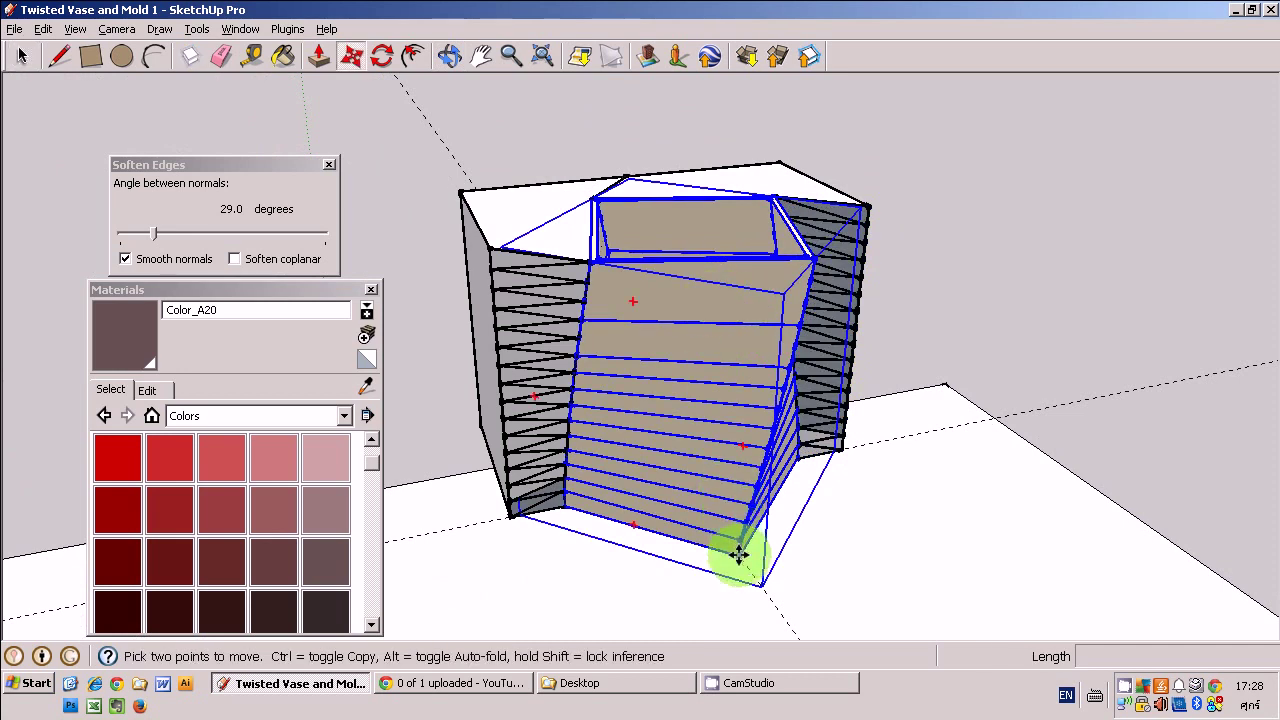
{"action": "left_click", "coordinate": [737, 548]}
{"action": "scroll", "coordinate": [657, 329], "scroll_direction": "up", "scroll_amount": 3}
{"action": "mouse_move", "coordinate": [657, 329]}
{"action": "middle_mouse_down"}
{"action": "mouse_move", "coordinate": [486, 266]}
{"action": "mouse_move", "coordinate": [623, 186]}
{"action": "mouse_move", "coordinate": [637, 309]}
{"action": "mouse_move", "coordinate": [737, 294]}
{"action": "mouse_move", "coordinate": [666, 309]}
{"action": "mouse_move", "coordinate": [906, 371]}
{"action": "mouse_move", "coordinate": [714, 420]}
{"action": "middle_mouse_up"}
Draw diagonals splitting the lower inner wall bands into stacked triangular faces
{"action": "key", "text": "l"}
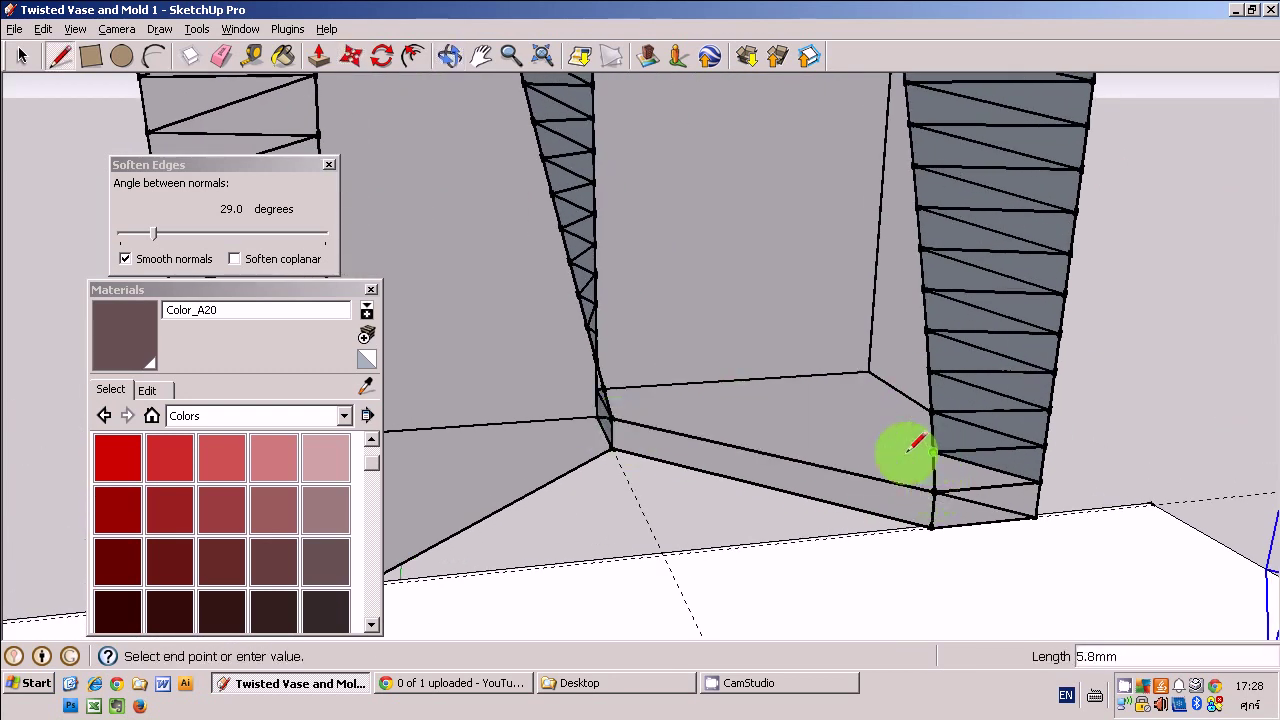
{"action": "middle_click_drag", "start_coordinate": [692, 380], "coordinate": [786, 309]}
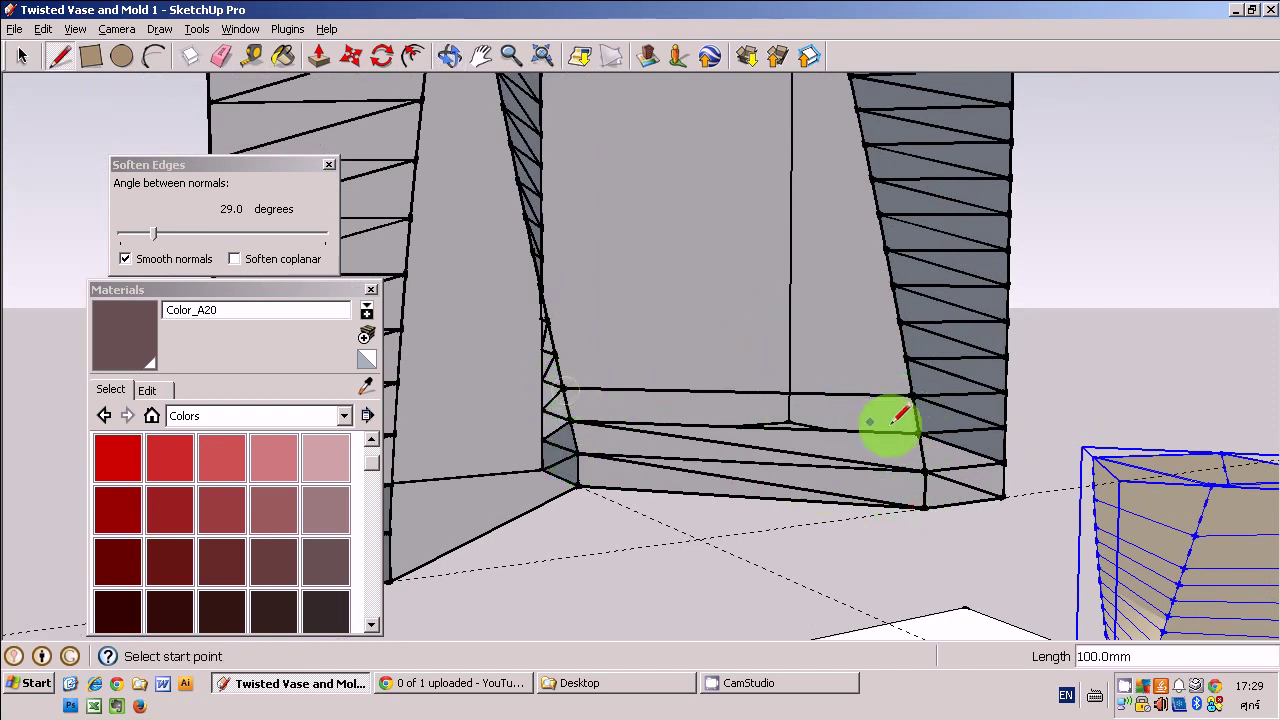
{"action": "left_click", "coordinate": [565, 388]}
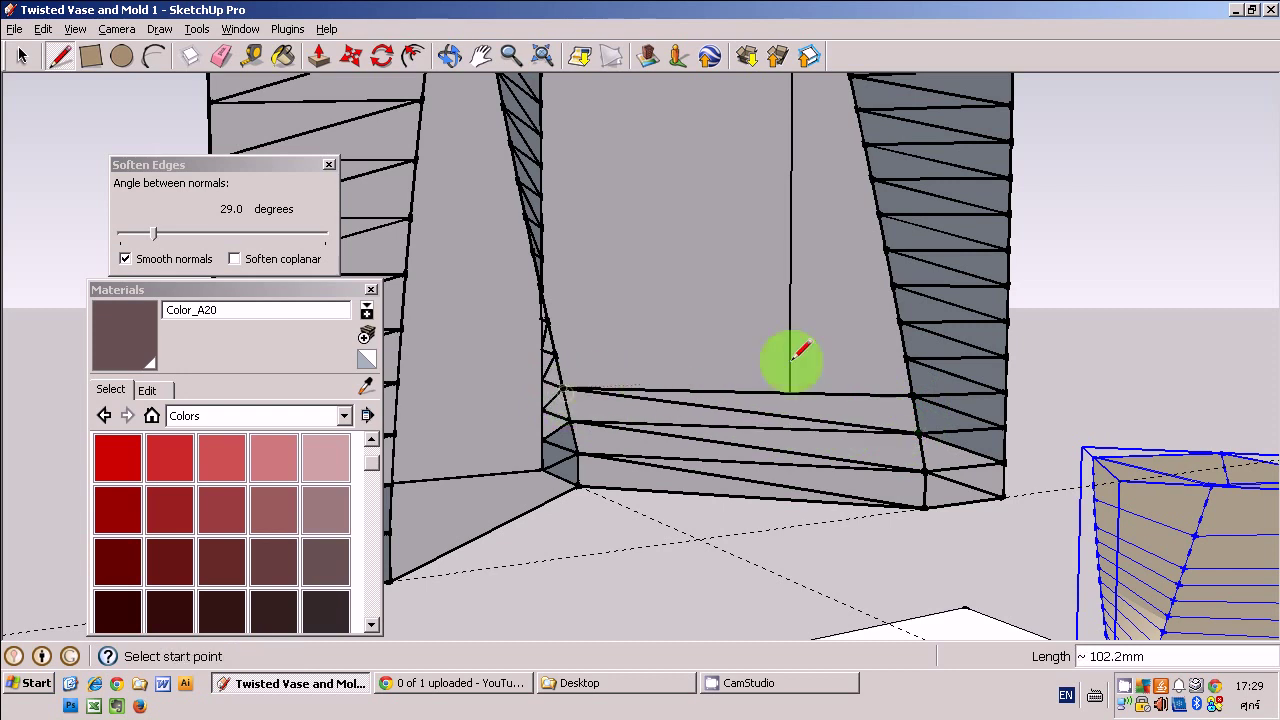
{"action": "left_click", "coordinate": [910, 392]}
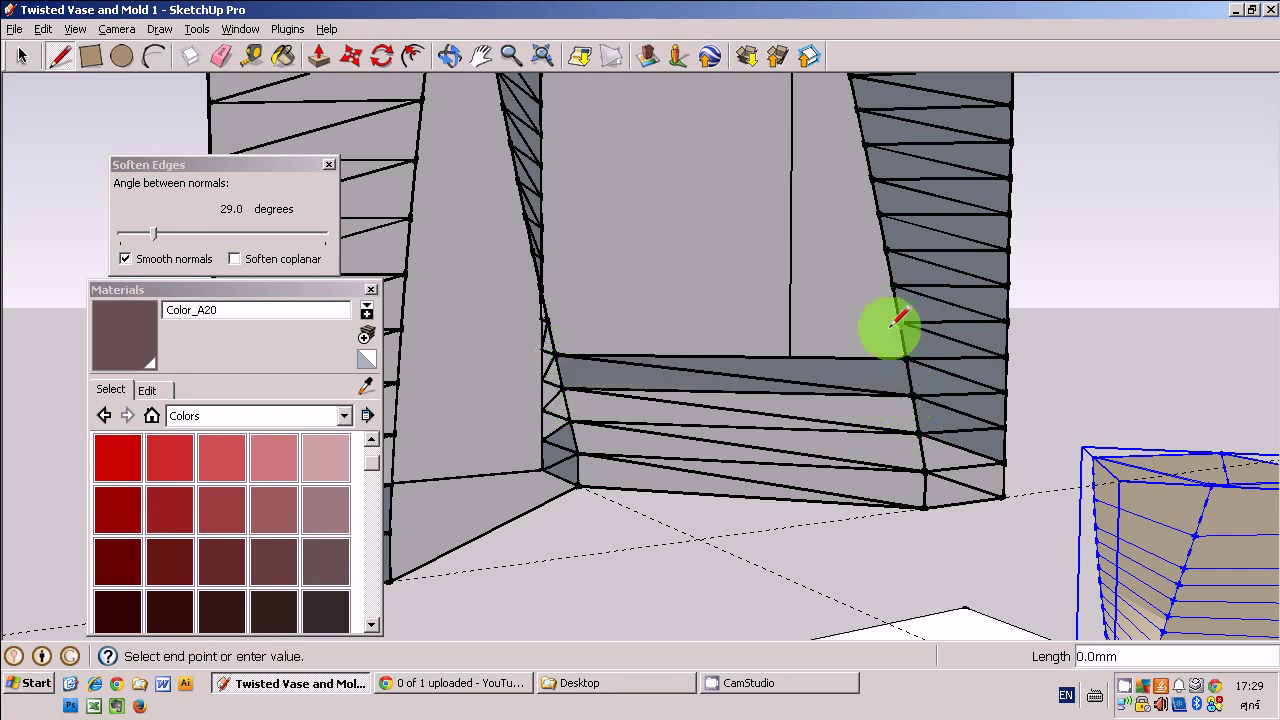
{"action": "left_click", "coordinate": [548, 318]}
{"action": "left_click", "coordinate": [909, 349]}
{"action": "mouse_move", "coordinate": [909, 349]}
{"action": "middle_mouse_down"}
{"action": "mouse_move", "coordinate": [868, 290]}
{"action": "mouse_move", "coordinate": [651, 229]}
{"action": "middle_mouse_up"}
{"action": "left_click", "coordinate": [860, 322]}
Draw corner-to-corner diagonals across the first three inner wall bands of the mold
{"action": "scroll", "coordinate": [640, 390], "scroll_direction": "up", "scroll_amount": 2}
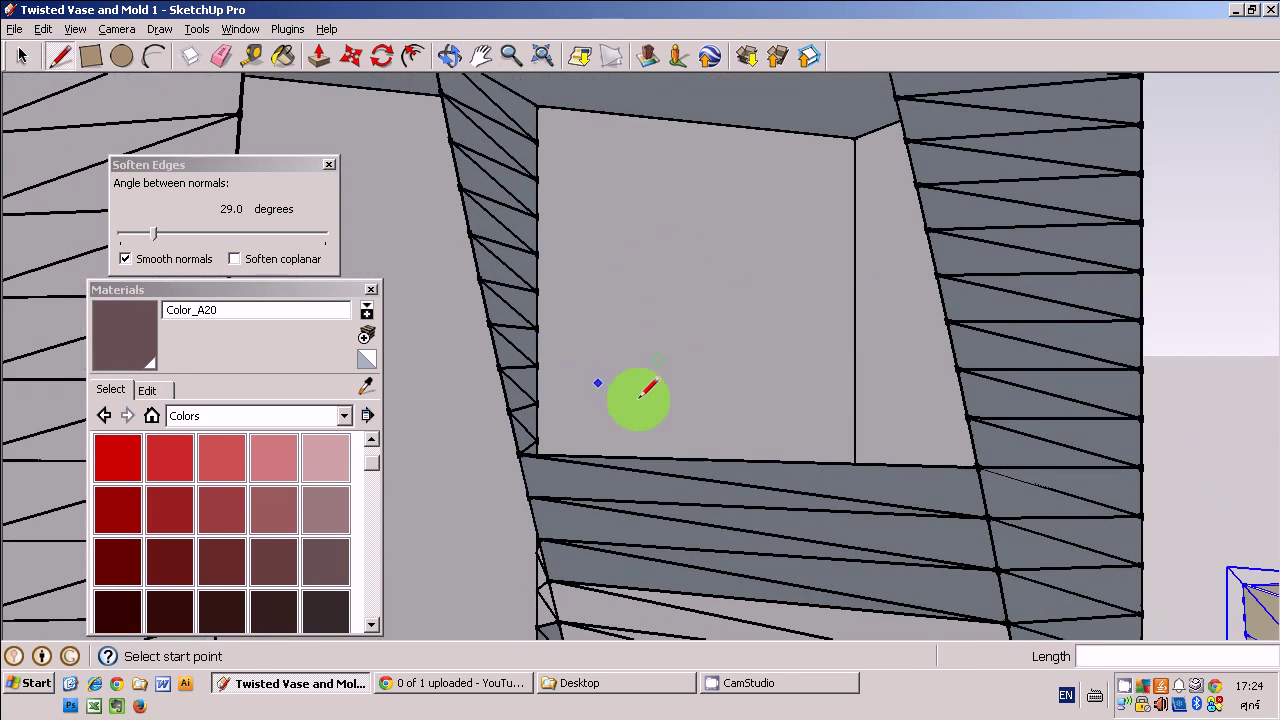
{"action": "left_click", "coordinate": [972, 464]}
{"action": "left_click", "coordinate": [962, 416]}
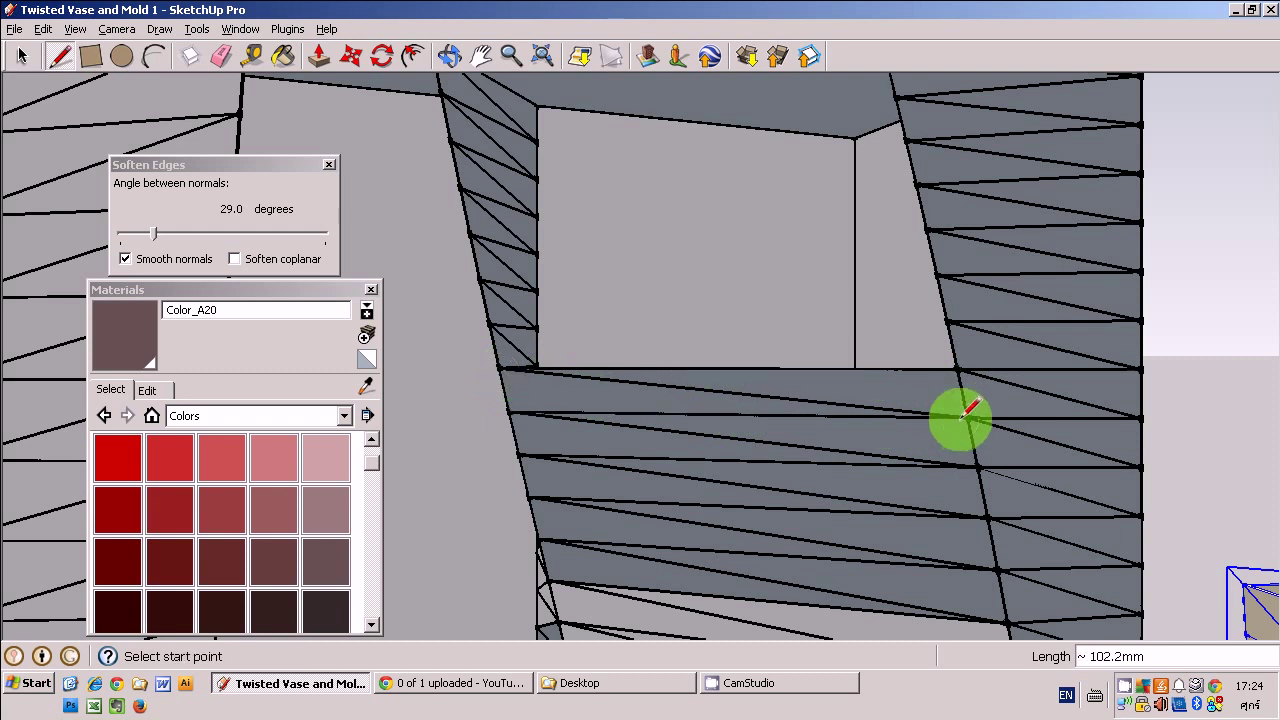
{"action": "left_click", "coordinate": [494, 322]}
{"action": "left_click", "coordinate": [955, 368]}
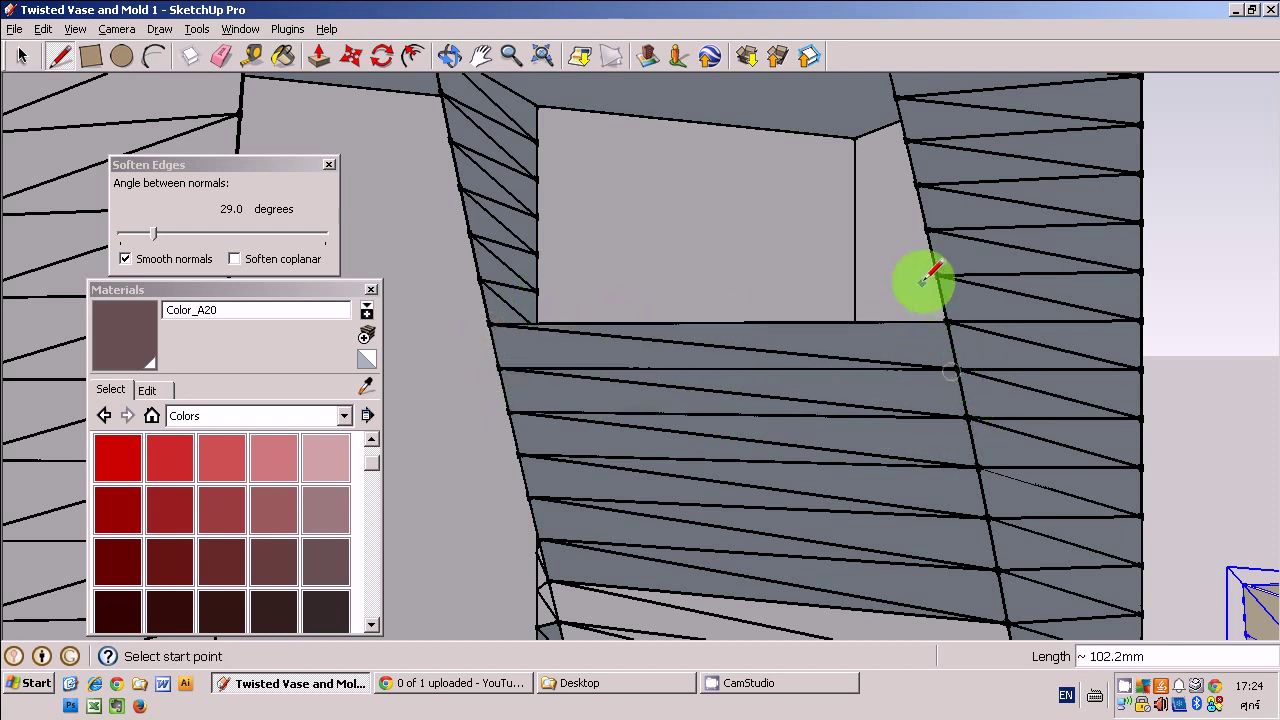
{"action": "left_click", "coordinate": [492, 279]}
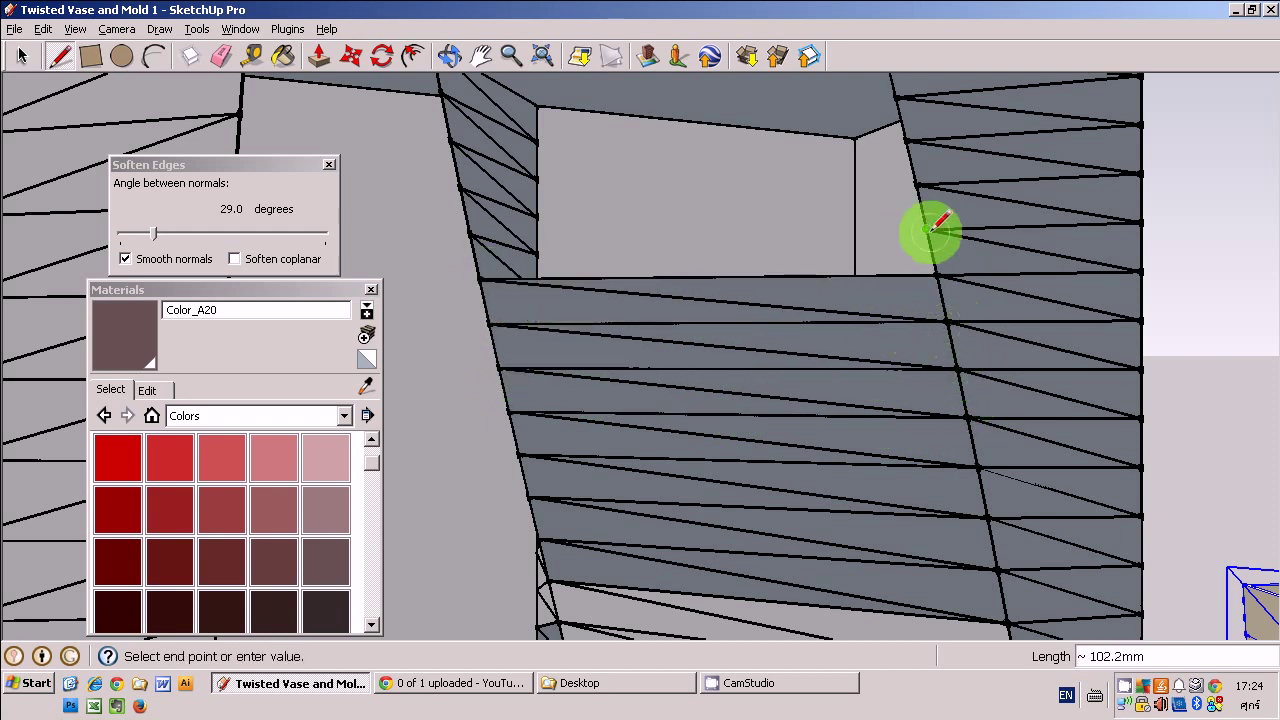
{"action": "left_click", "coordinate": [929, 271]}
Add diagonals to the next bands up, reaching the top of this wall
{"action": "middle_click_drag", "start_coordinate": [806, 229], "coordinate": [849, 429]}
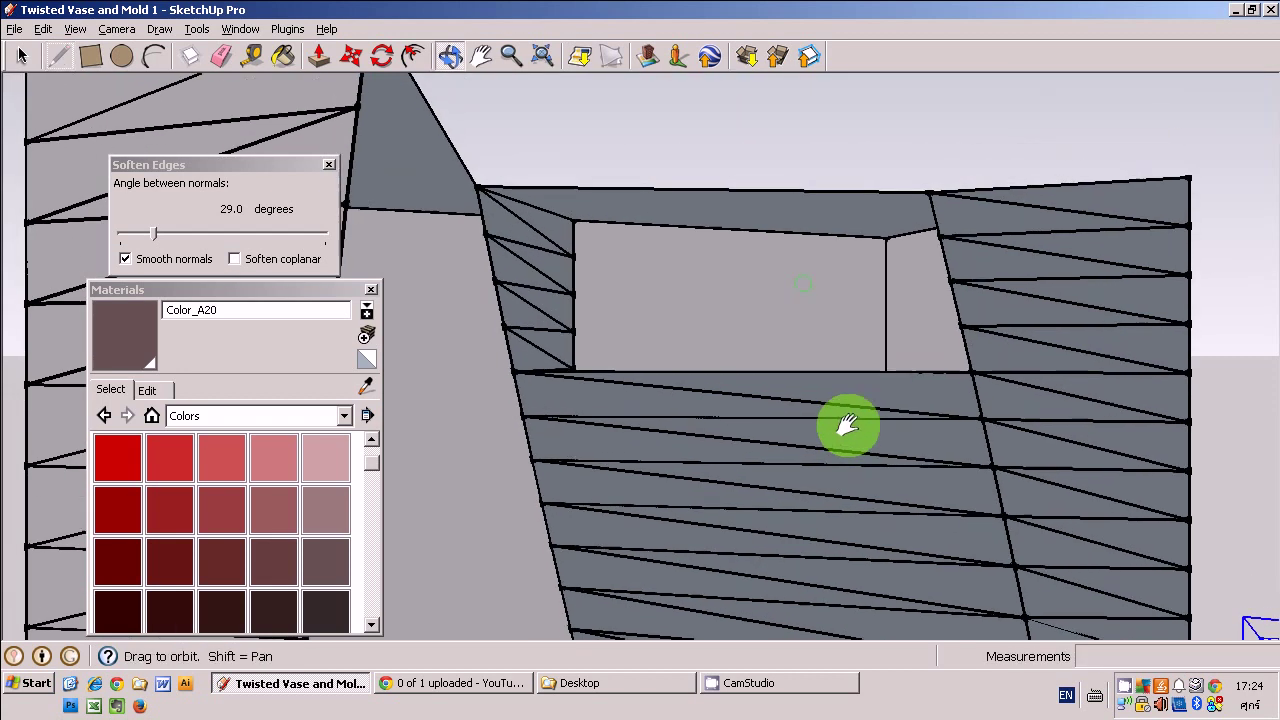
{"action": "left_click", "coordinate": [961, 327]}
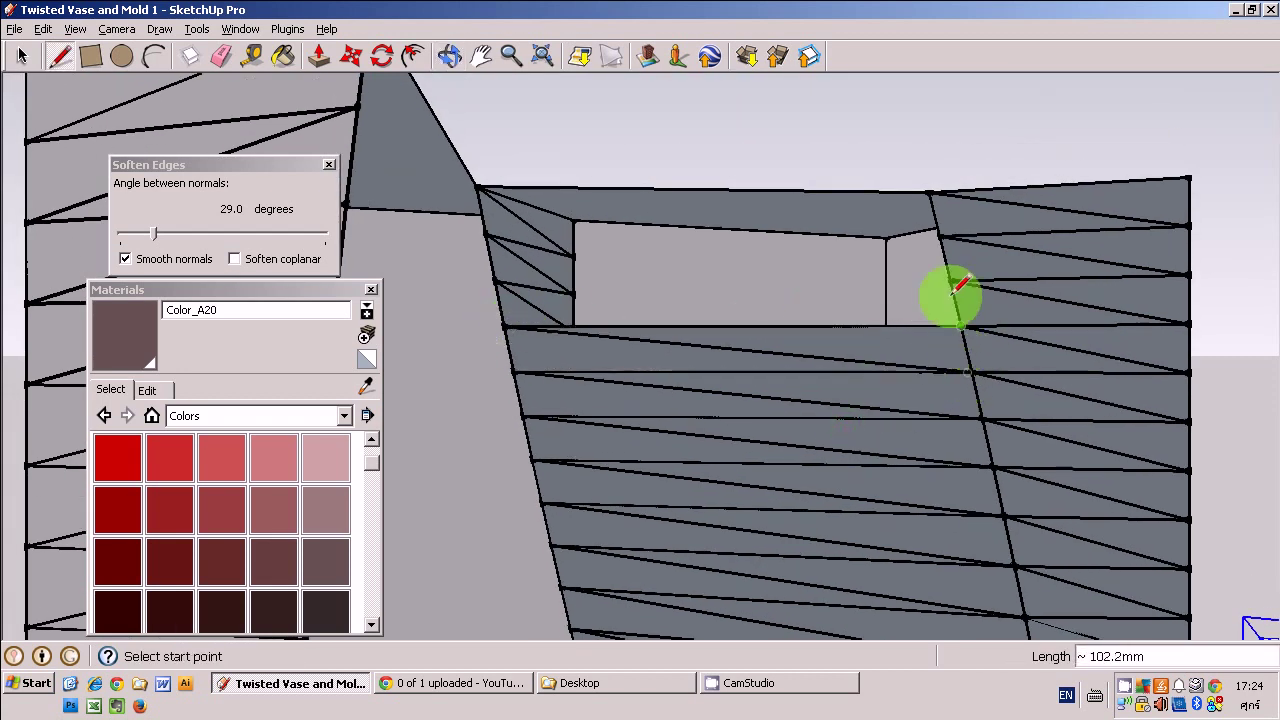
{"action": "left_click", "coordinate": [500, 283]}
{"action": "left_click", "coordinate": [940, 236]}
{"action": "left_click", "coordinate": [940, 236]}
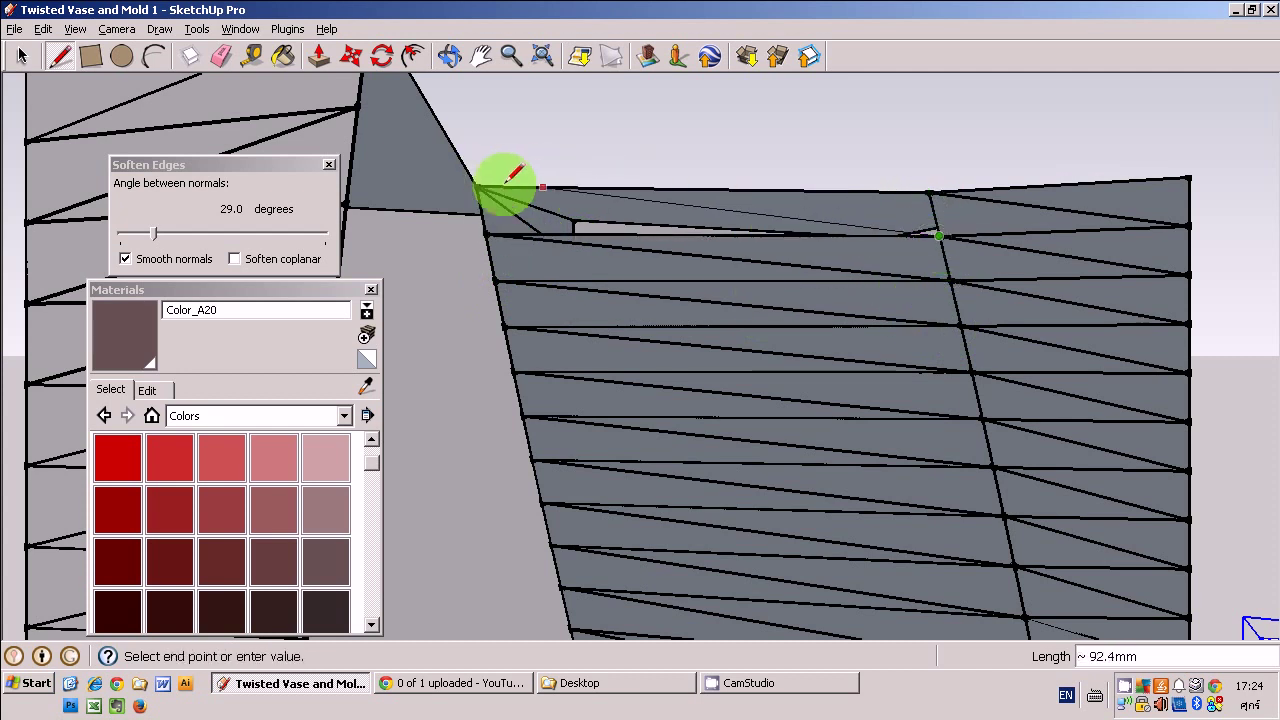
Triangulate the lower bands near the other inner corner with diagonals
{"action": "middle_click_drag", "start_coordinate": [478, 186], "coordinate": [848, 538]}
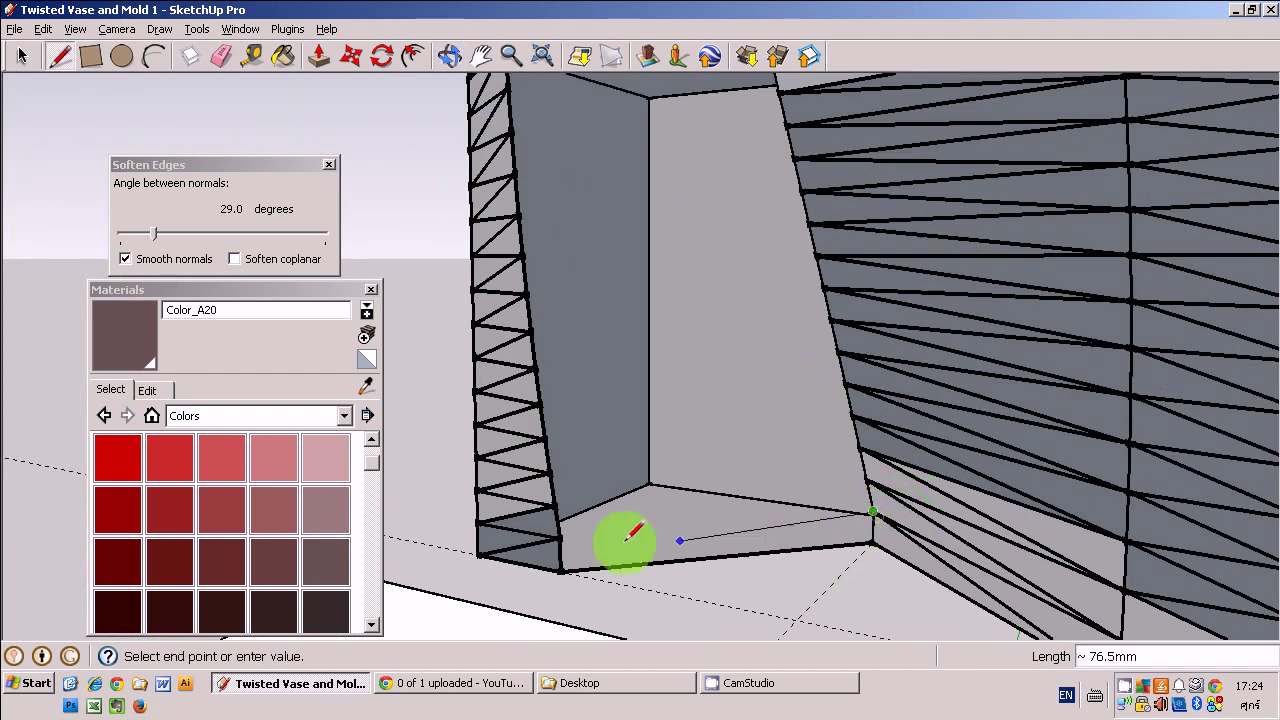
{"action": "left_click", "coordinate": [556, 539]}
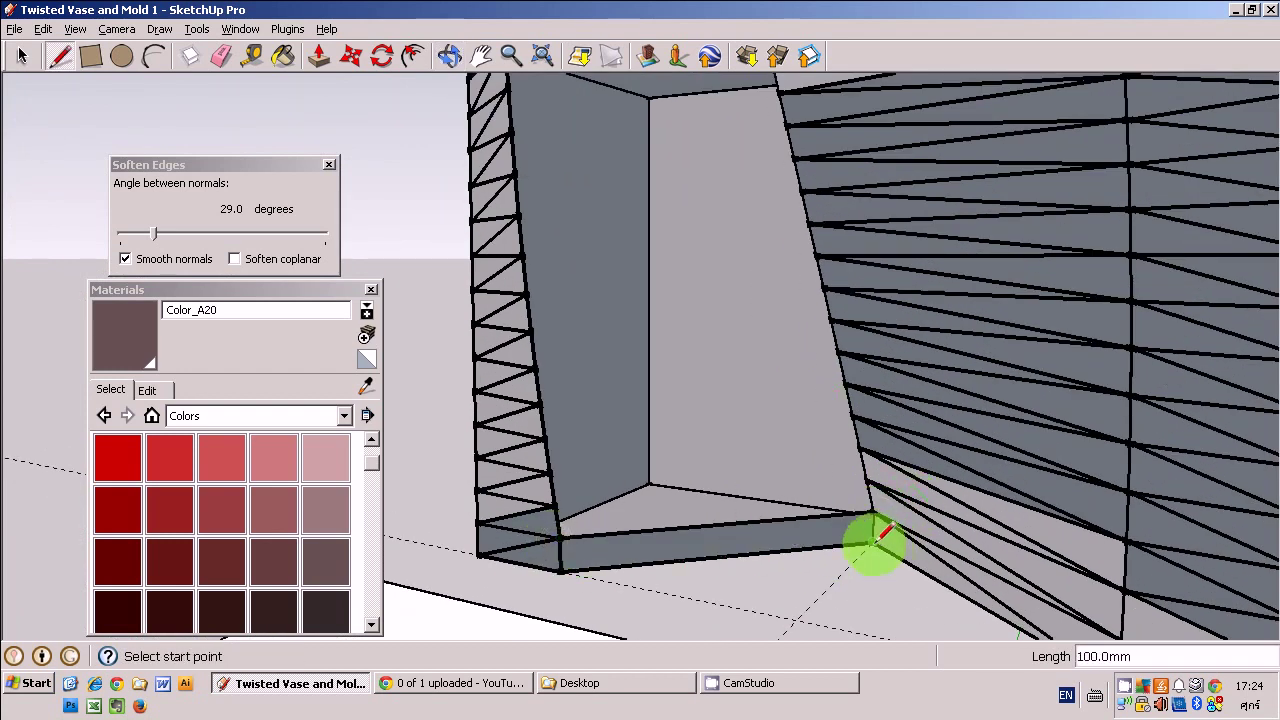
{"action": "left_click", "coordinate": [560, 539]}
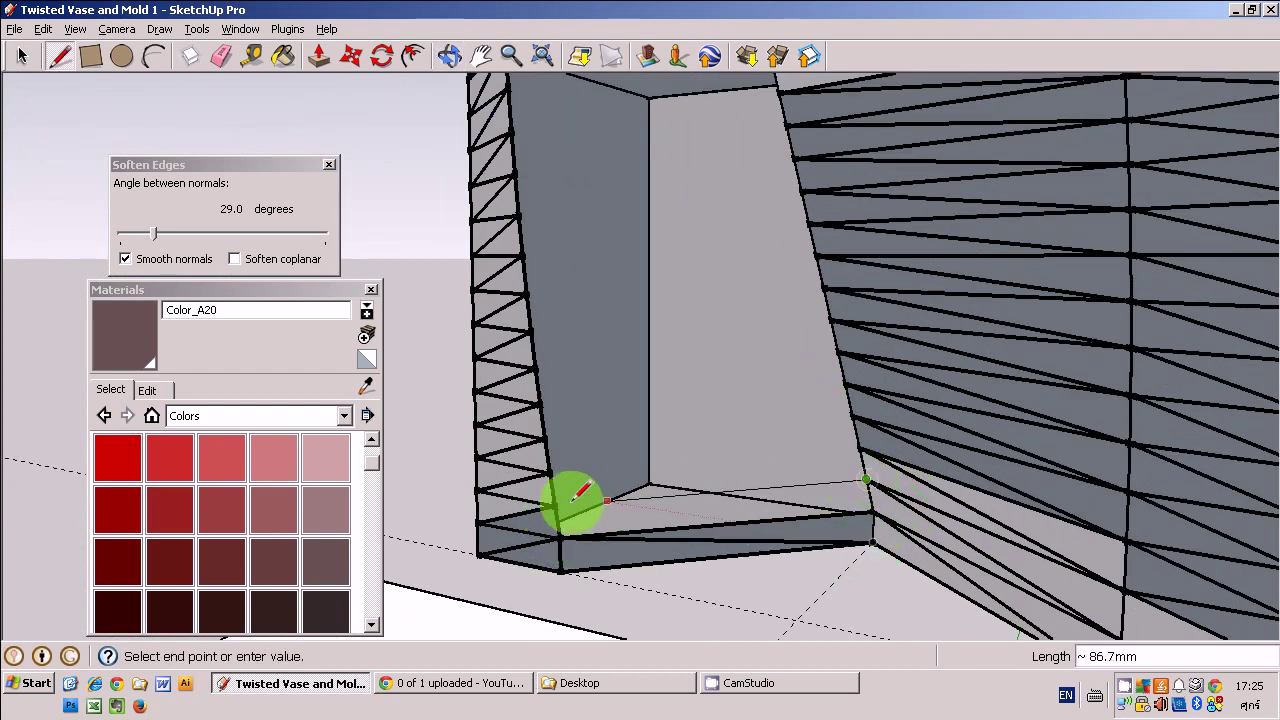
{"action": "left_click", "coordinate": [866, 513]}
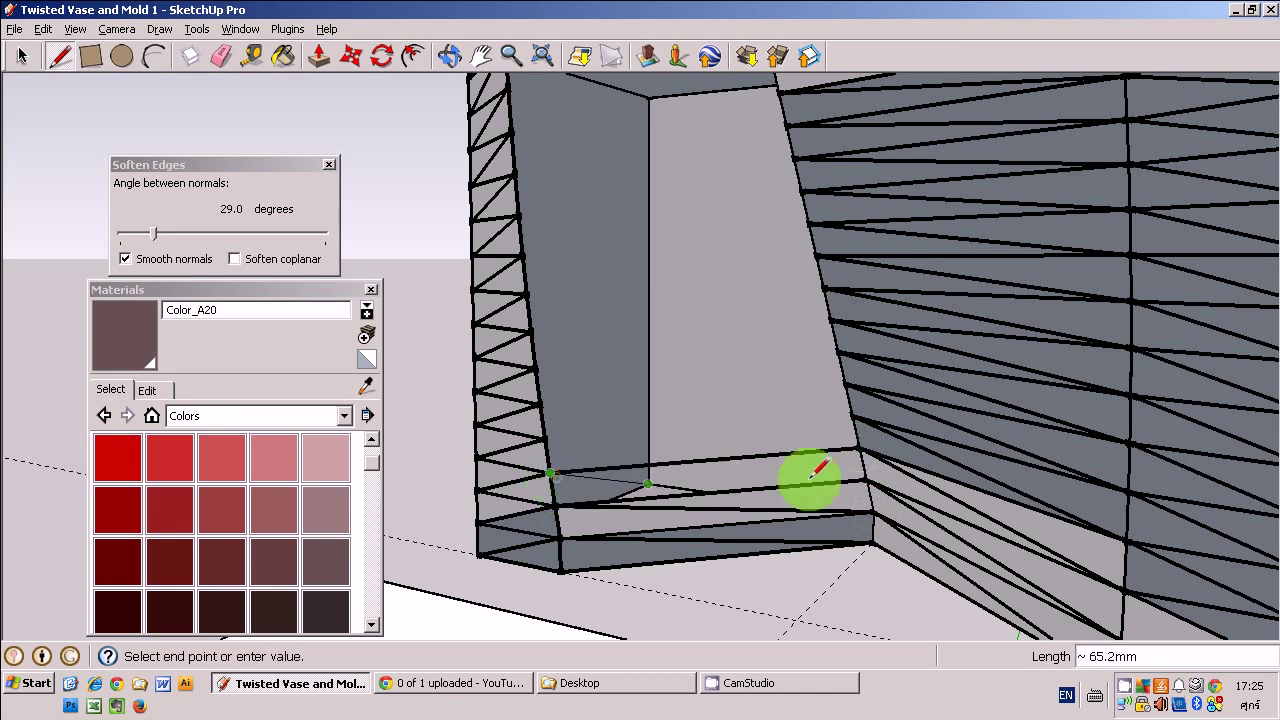
{"action": "left_click", "coordinate": [860, 449]}
{"action": "left_click", "coordinate": [859, 446]}
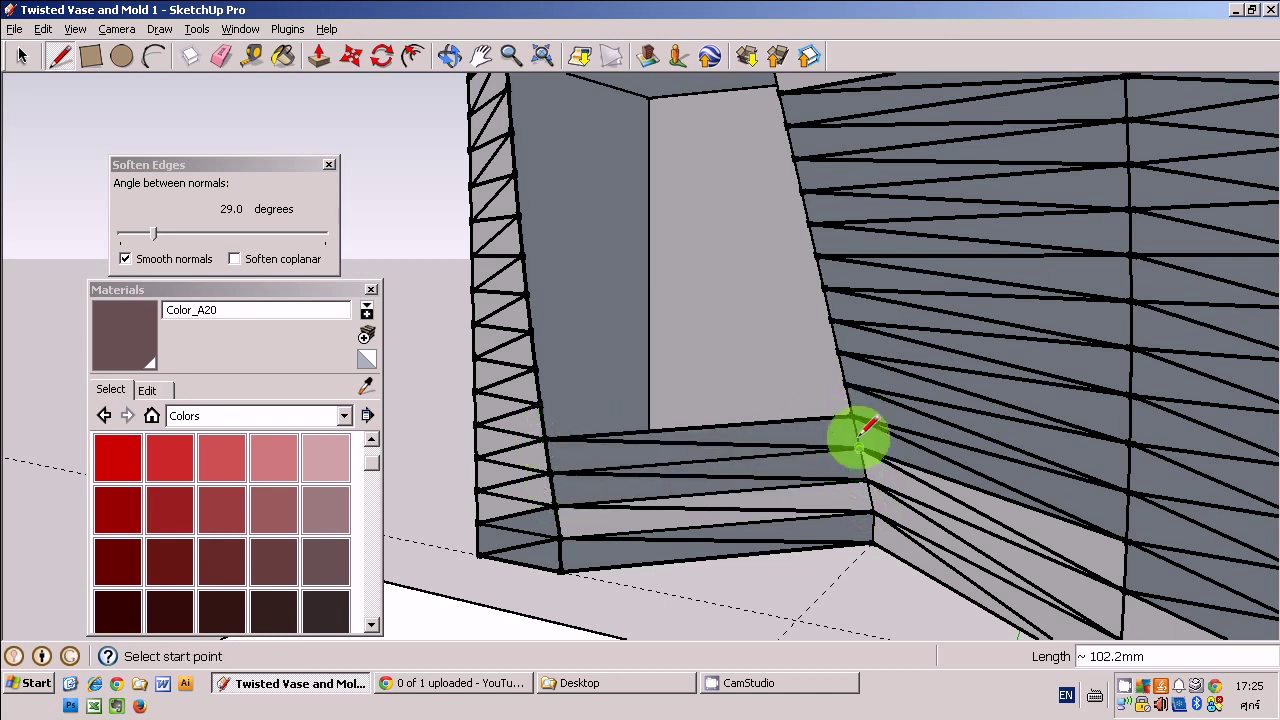
{"action": "left_click", "coordinate": [854, 420]}
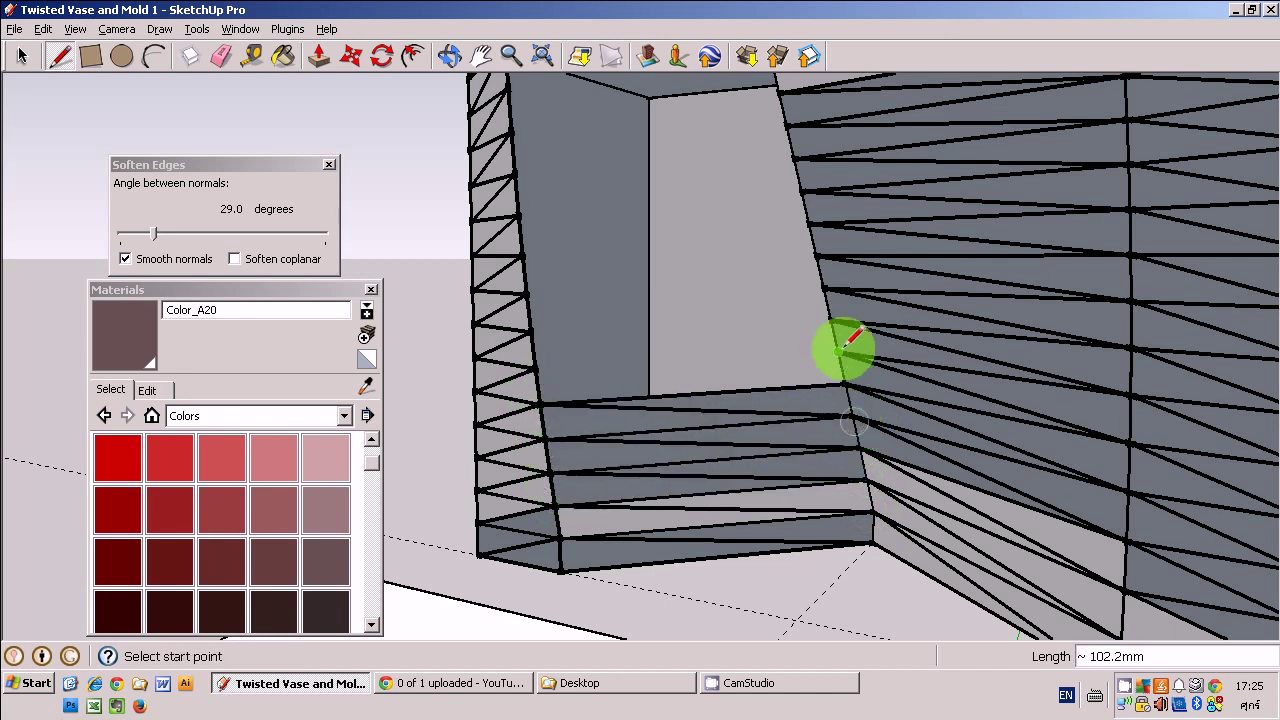
{"action": "left_click", "coordinate": [843, 372]}
Split the middle bands of that wall with further diagonals
{"action": "scroll", "coordinate": [800, 357], "scroll_direction": "up", "scroll_amount": 1}
{"action": "scroll", "coordinate": [948, 358], "scroll_direction": "up", "scroll_amount": 1}
{"action": "left_click", "coordinate": [505, 353]}
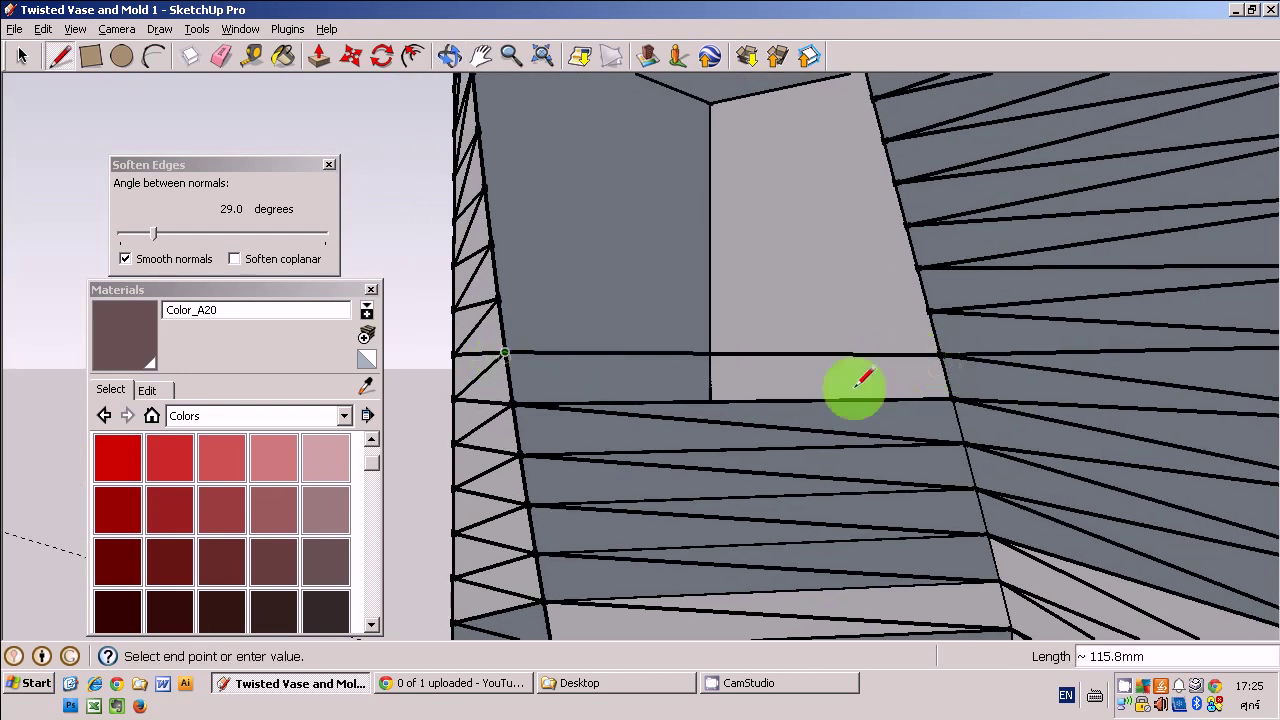
{"action": "left_click", "coordinate": [948, 399]}
{"action": "left_click", "coordinate": [943, 353]}
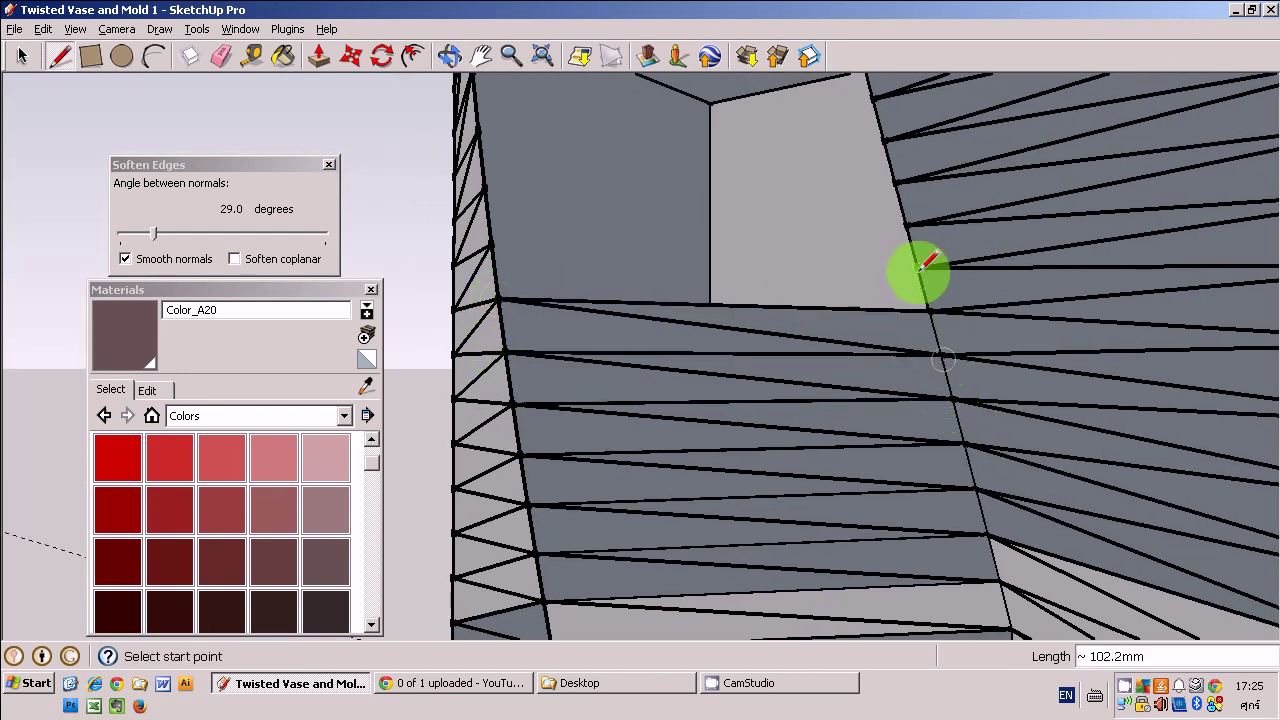
{"action": "left_click", "coordinate": [491, 243]}
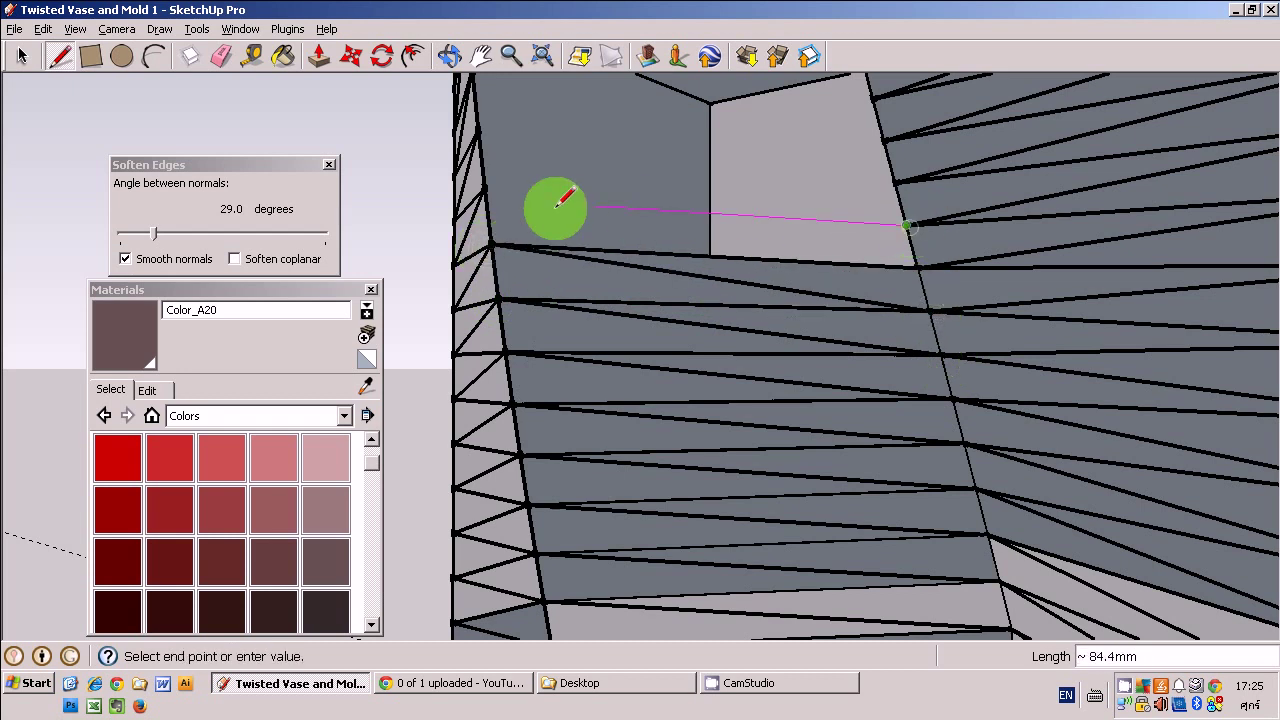
{"action": "left_click", "coordinate": [916, 265]}
Finish diagonals across the upper and top bands up to the wall's top edge
{"action": "middle_click_drag", "start_coordinate": [828, 286], "coordinate": [899, 326]}
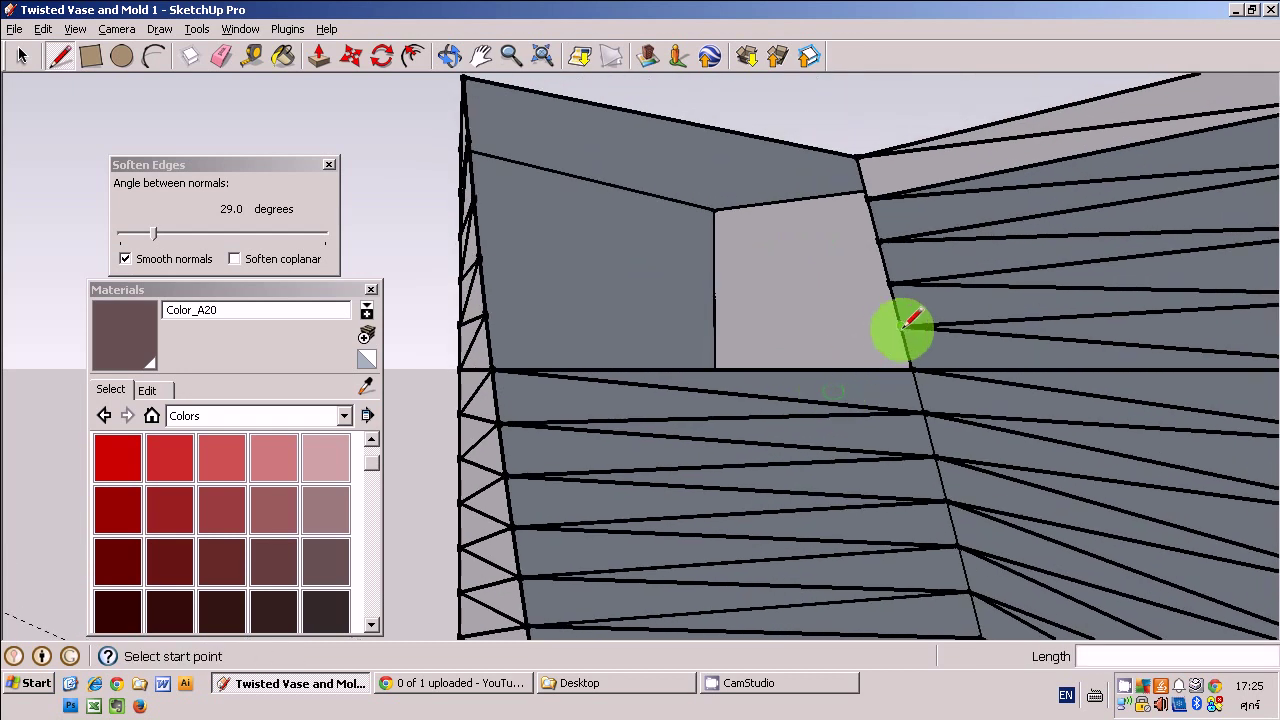
{"action": "left_click", "coordinate": [917, 370]}
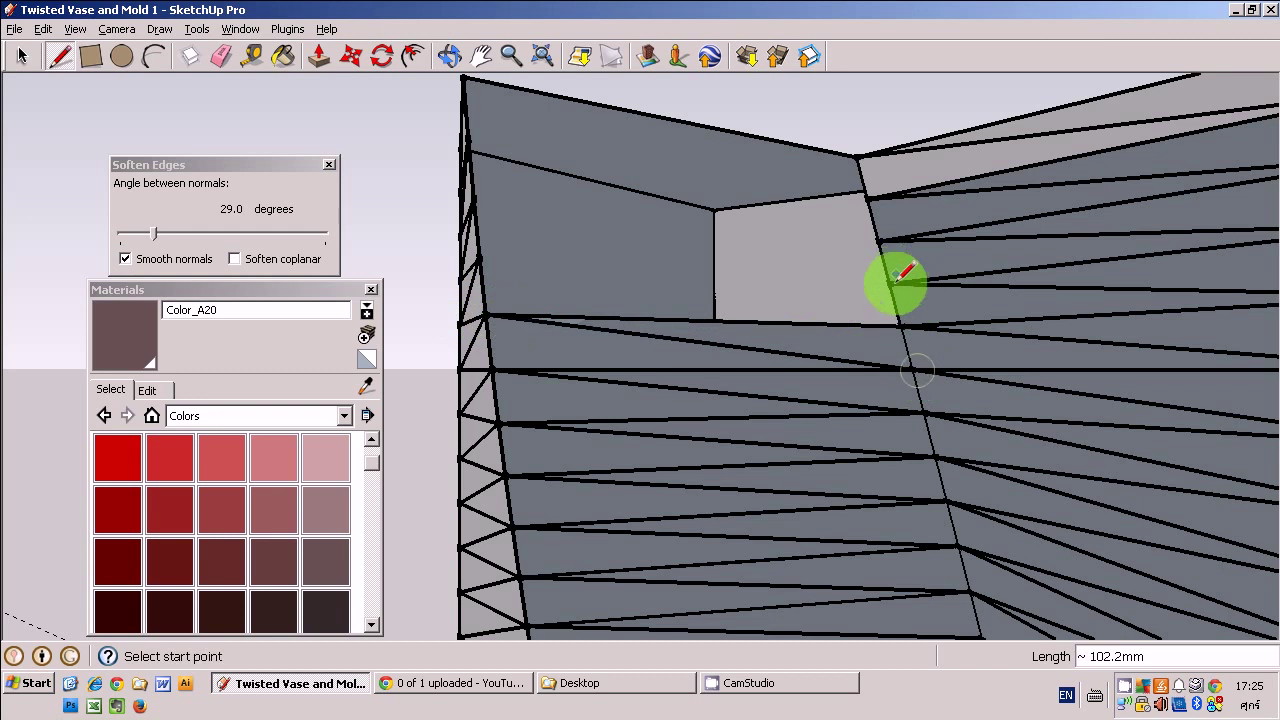
{"action": "left_click", "coordinate": [897, 328]}
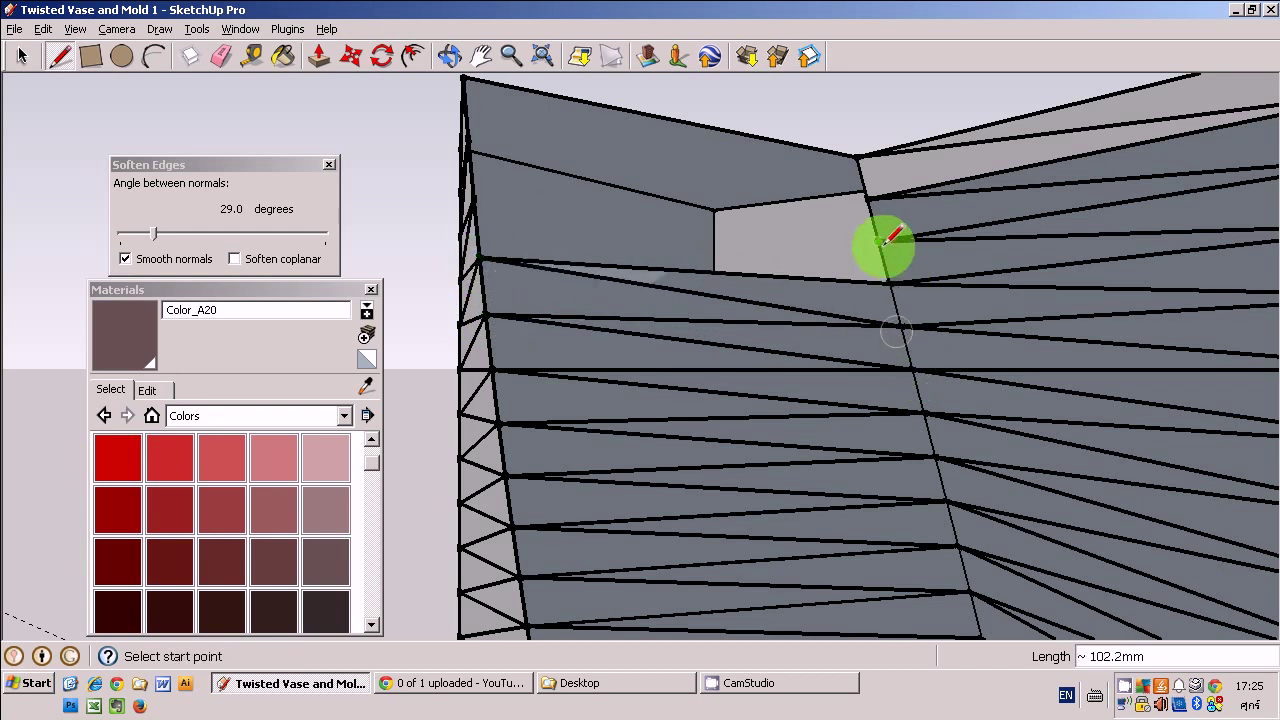
{"action": "left_click", "coordinate": [885, 281]}
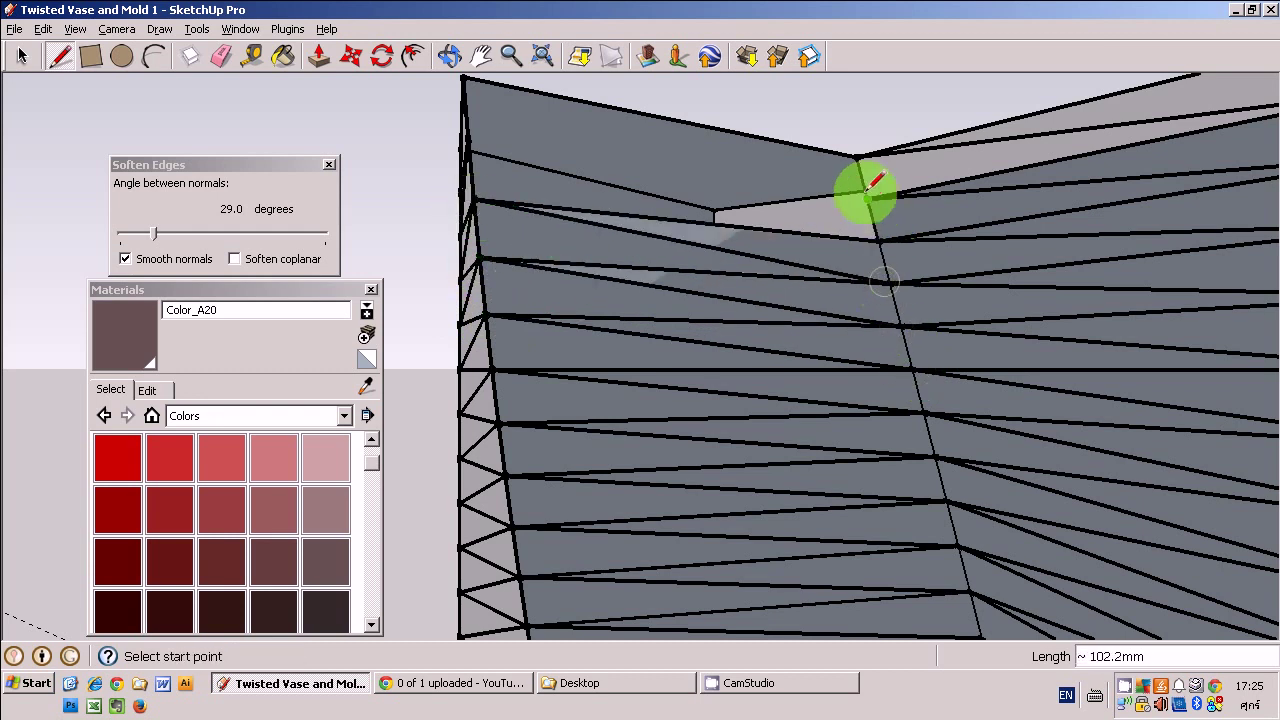
{"action": "left_click", "coordinate": [480, 117]}
{"action": "middle_click_drag", "start_coordinate": [480, 117], "coordinate": [523, 214]}
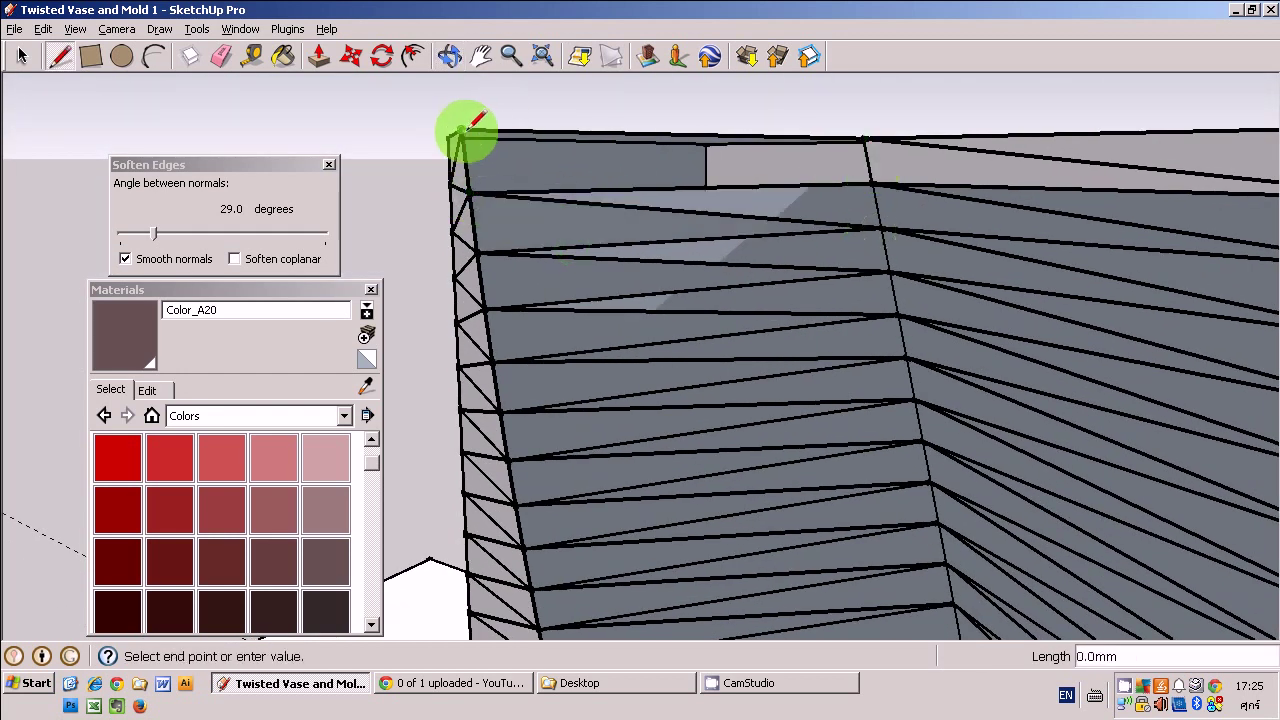
{"action": "left_click", "coordinate": [866, 178]}
{"action": "mouse_move", "coordinate": [866, 178]}
{"action": "middle_mouse_down"}
{"action": "mouse_move", "coordinate": [917, 414]}
{"action": "mouse_move", "coordinate": [951, 343]}
{"action": "mouse_move", "coordinate": [834, 309]}
{"action": "middle_mouse_up"}
{"action": "scroll", "coordinate": [820, 340], "scroll_direction": "down", "scroll_amount": 3}
Fit the whole model in view and orbit down to the mold boxes on the table
{"action": "scroll", "coordinate": [814, 363], "scroll_direction": "down", "scroll_amount": 3}
{"action": "scroll", "coordinate": [812, 375], "scroll_direction": "up", "scroll_amount": 10}
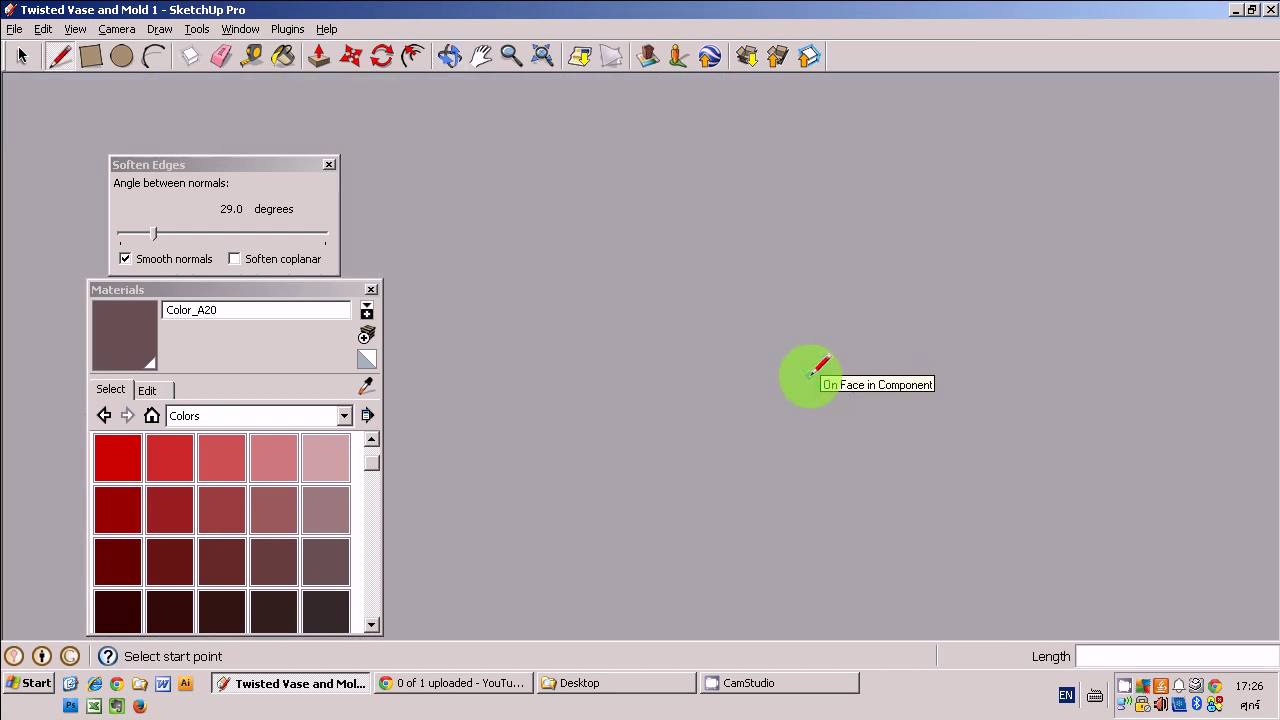
{"action": "left_click", "coordinate": [540, 57]}
{"action": "mouse_move", "coordinate": [749, 343]}
{"action": "middle_mouse_down"}
{"action": "mouse_move", "coordinate": [920, 420]}
{"action": "mouse_move", "coordinate": [760, 451]}
{"action": "mouse_move", "coordinate": [625, 405]}
{"action": "mouse_move", "coordinate": [709, 391]}
{"action": "mouse_move", "coordinate": [580, 429]}
{"action": "mouse_move", "coordinate": [714, 394]}
{"action": "mouse_move", "coordinate": [721, 415]}
{"action": "middle_mouse_up"}
{"action": "scroll", "coordinate": [623, 466], "scroll_direction": "up", "scroll_amount": 2}
{"action": "scroll", "coordinate": [671, 508], "scroll_direction": "up", "scroll_amount": 2}
{"action": "mouse_move", "coordinate": [671, 508]}
{"action": "middle_mouse_down"}
{"action": "mouse_move", "coordinate": [623, 508]}
{"action": "mouse_move", "coordinate": [1060, 531]}
{"action": "mouse_move", "coordinate": [831, 497]}
{"action": "mouse_move", "coordinate": [840, 583]}
{"action": "mouse_move", "coordinate": [847, 571]}
{"action": "middle_mouse_up"}
Make the mold box group into a new component, Component#1
{"action": "left_click", "coordinate": [20, 57]}
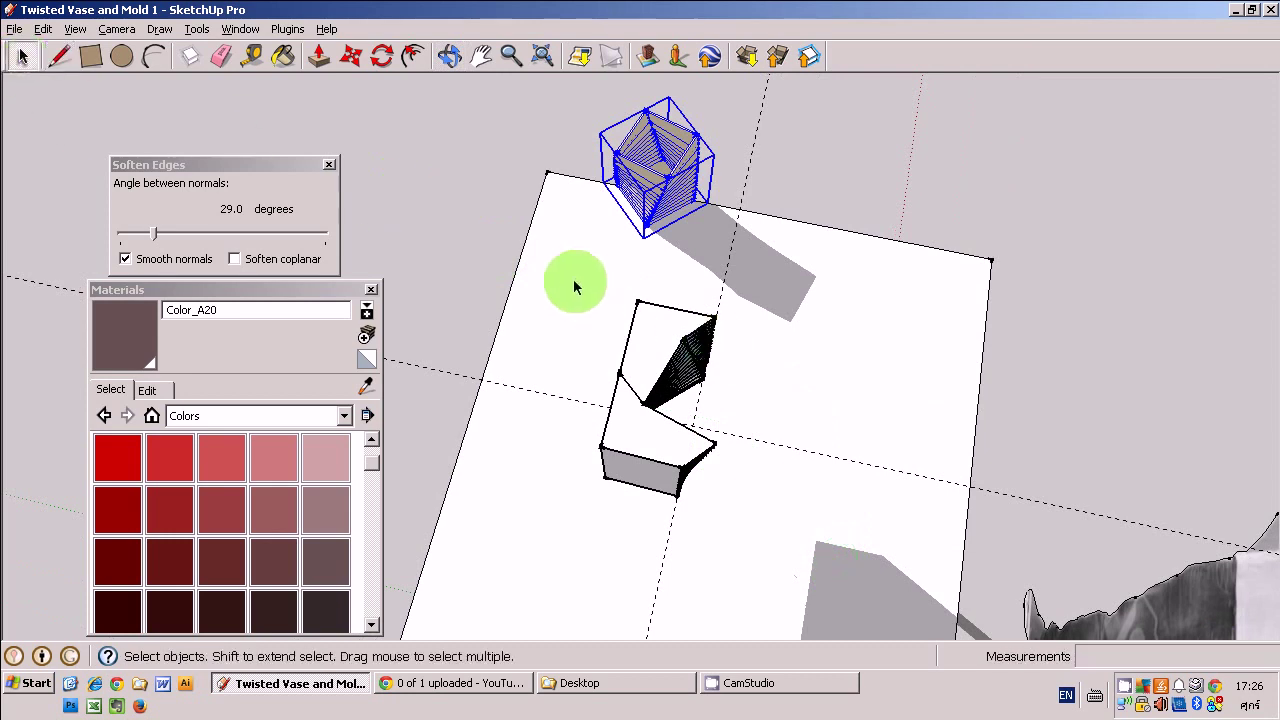
{"action": "left_click", "coordinate": [632, 355]}
{"action": "right_click", "coordinate": [679, 398]}
{"action": "left_click", "coordinate": [733, 448]}
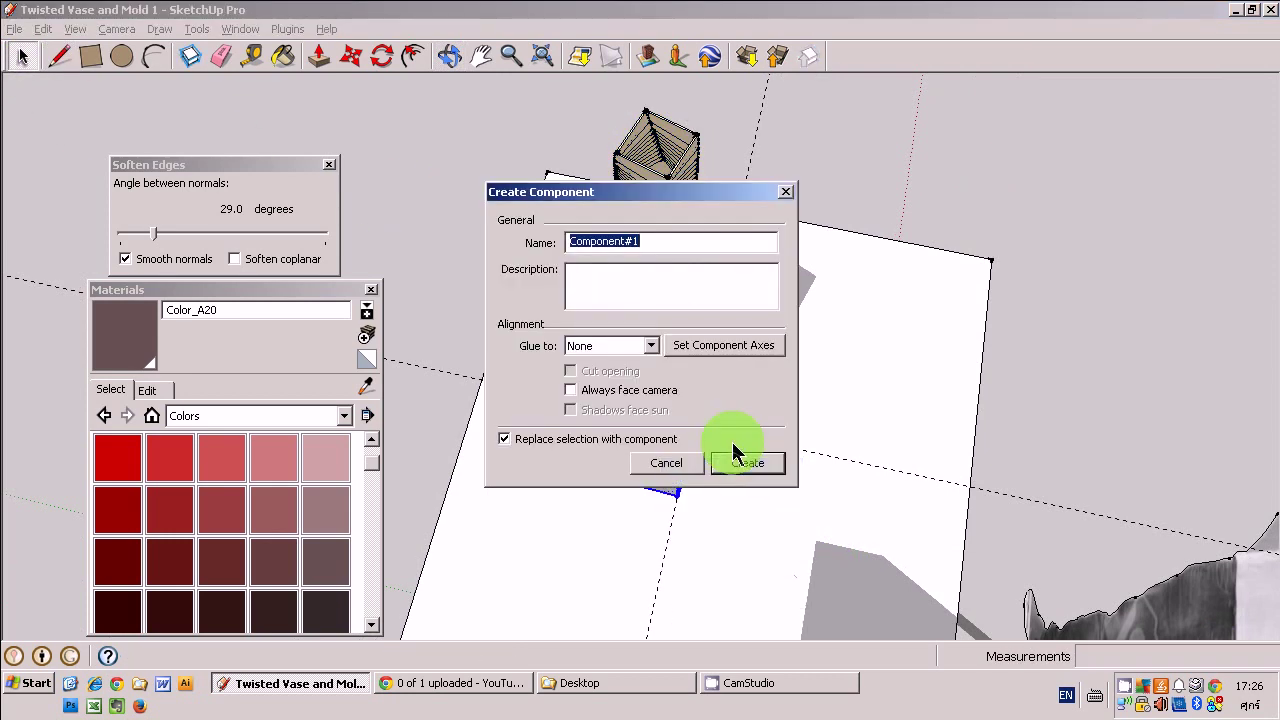
{"action": "left_click", "coordinate": [733, 450]}
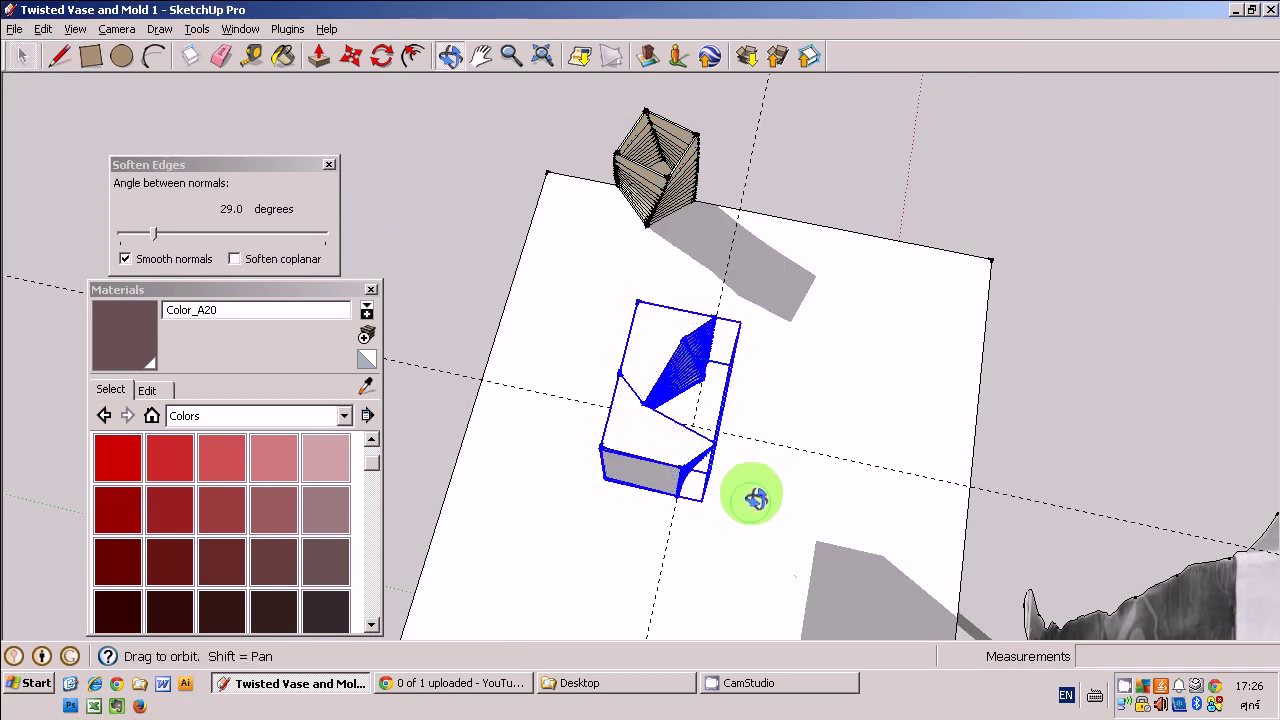
{"action": "middle_click_drag", "start_coordinate": [755, 498], "coordinate": [494, 208]}
{"action": "key", "text": "q"}
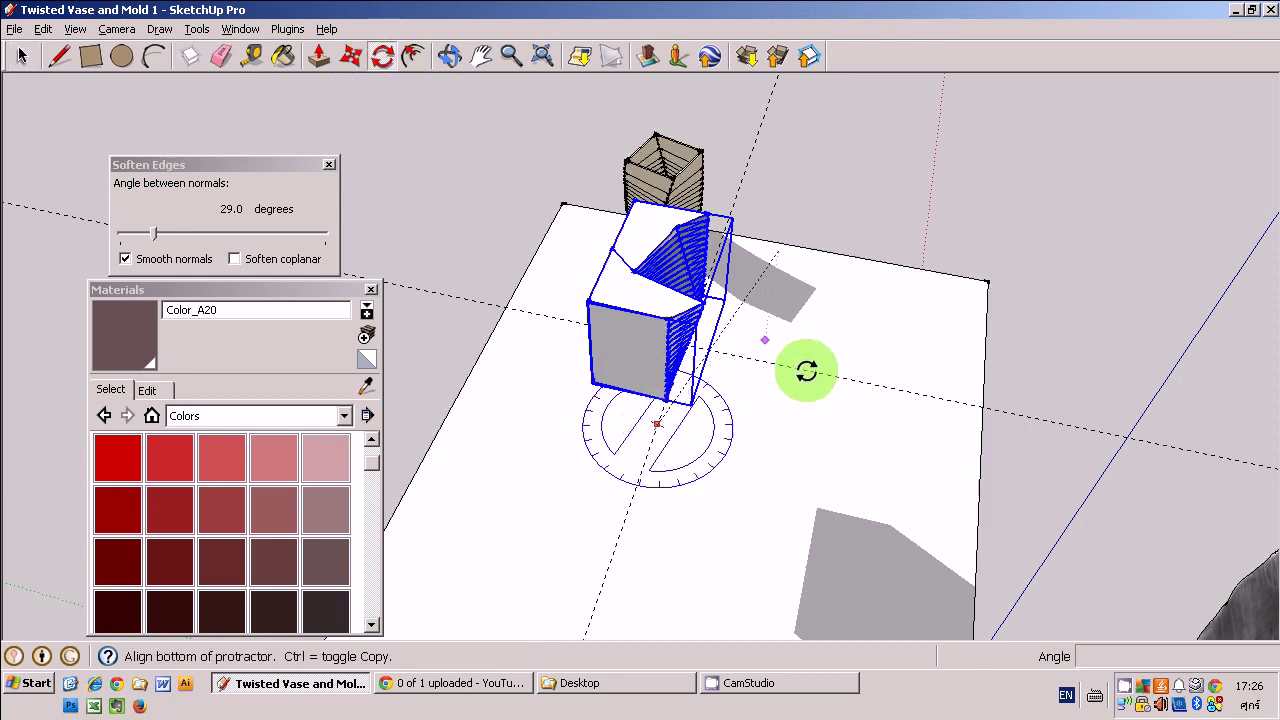
Rotate the mold component 180 degrees about a point on its base
{"action": "left_click", "coordinate": [866, 482]}
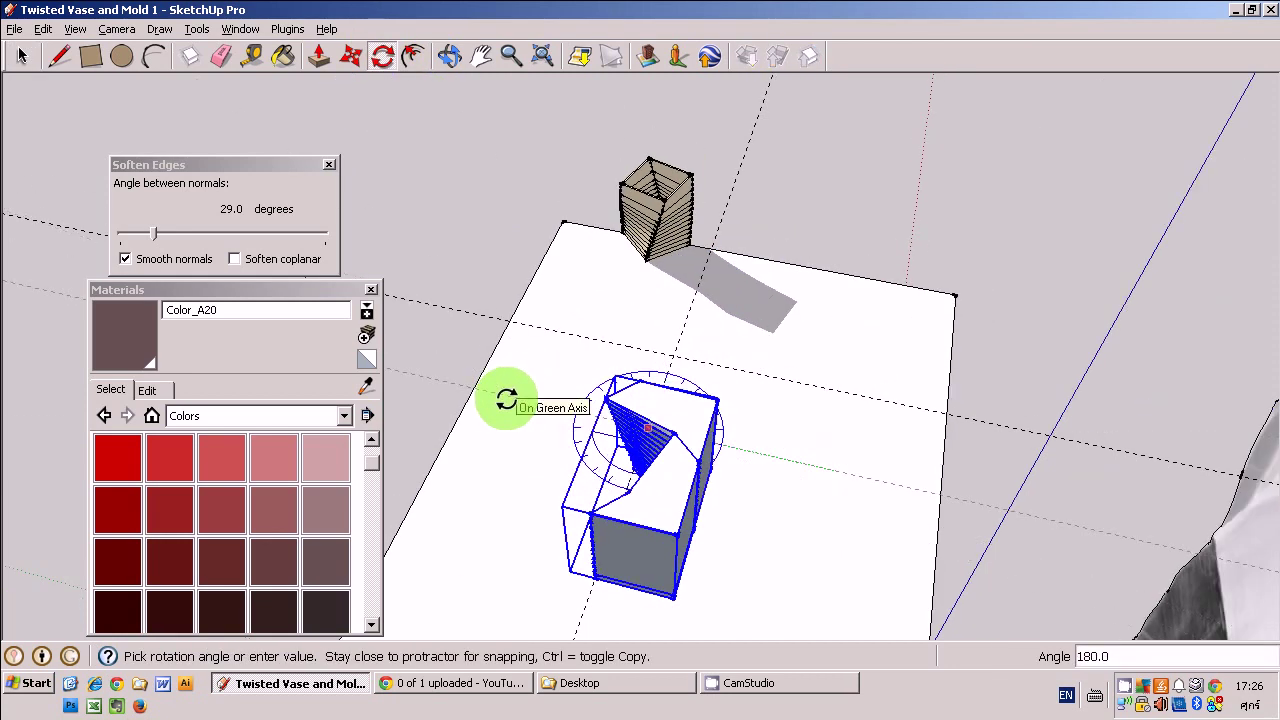
{"action": "left_click", "coordinate": [565, 467]}
{"action": "mouse_move", "coordinate": [565, 467]}
{"action": "middle_mouse_down"}
{"action": "mouse_move", "coordinate": [730, 530]}
{"action": "mouse_move", "coordinate": [1080, 357]}
{"action": "mouse_move", "coordinate": [703, 500]}
{"action": "mouse_move", "coordinate": [803, 534]}
{"action": "mouse_move", "coordinate": [846, 344]}
{"action": "middle_mouse_up"}
{"action": "mouse_move", "coordinate": [386, 129]}
{"action": "middle_mouse_down"}
{"action": "mouse_move", "coordinate": [636, 524]}
{"action": "mouse_move", "coordinate": [394, 306]}
{"action": "middle_mouse_up"}
{"action": "key", "text": "space"}
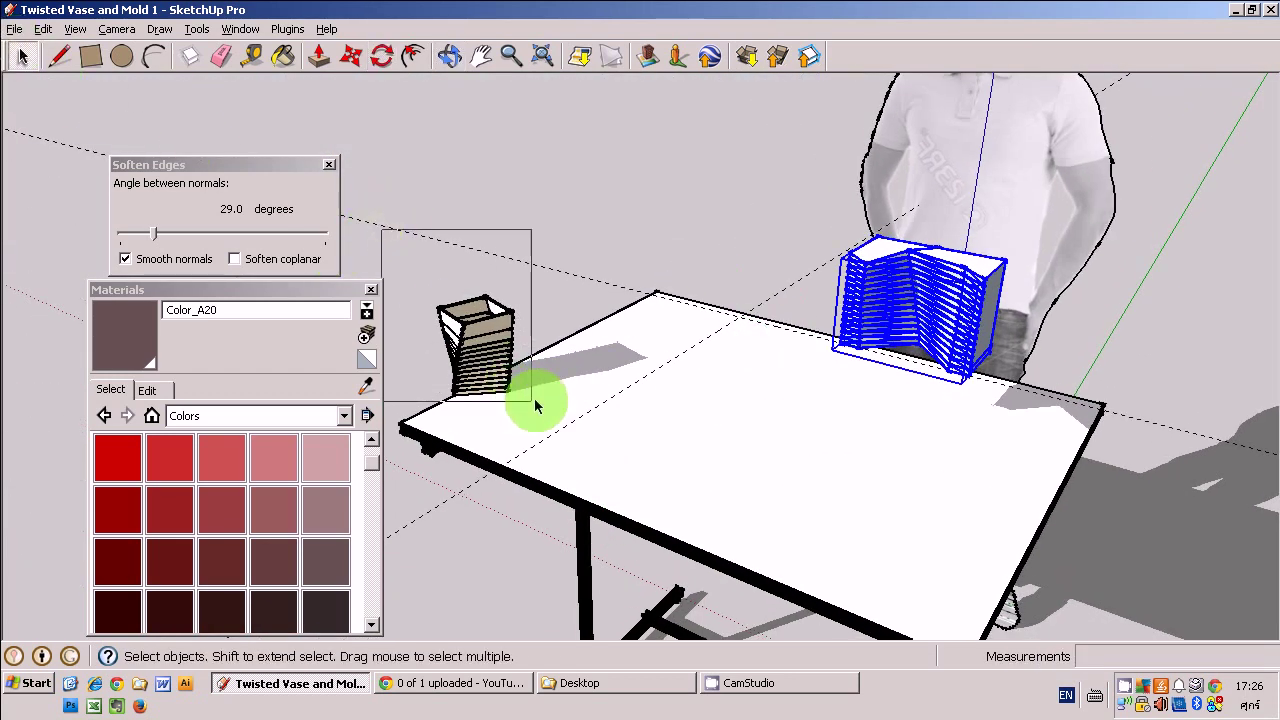
Start moving the vase, then cancel that move
{"action": "left_click_drag", "start_coordinate": [529, 409], "coordinate": [529, 405]}
{"action": "key", "text": "m"}
{"action": "left_click", "coordinate": [516, 393]}
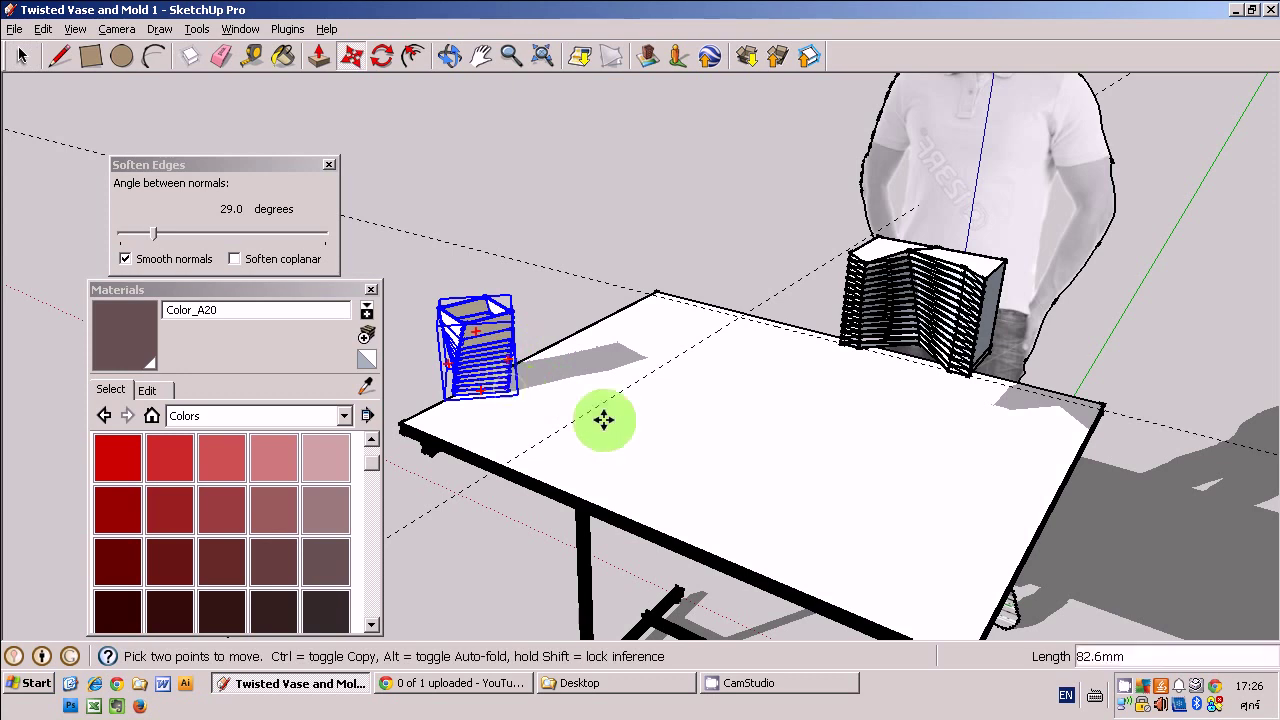
{"action": "key", "text": "Escape"}
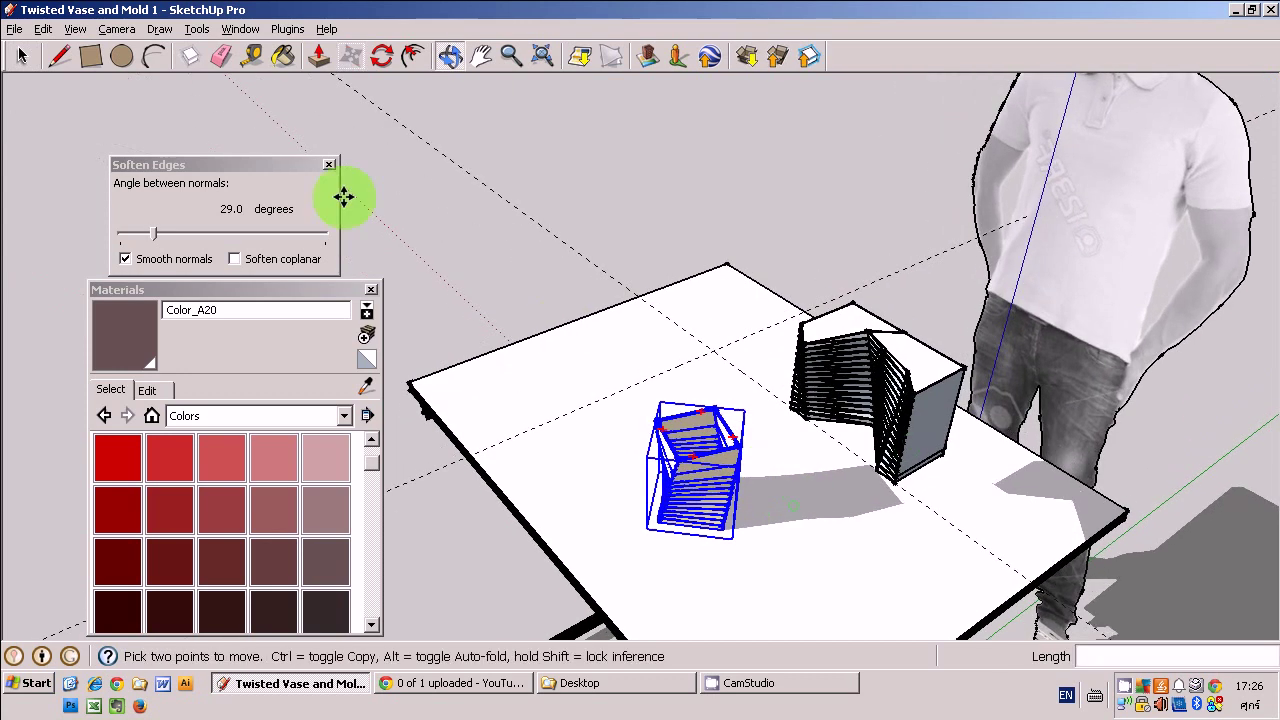
{"action": "key", "text": "space"}
Carry the mold across the table beside the vase and nudge the vase against it
{"action": "left_click", "coordinate": [882, 448]}
{"action": "middle_click_drag", "start_coordinate": [882, 448], "coordinate": [920, 477]}
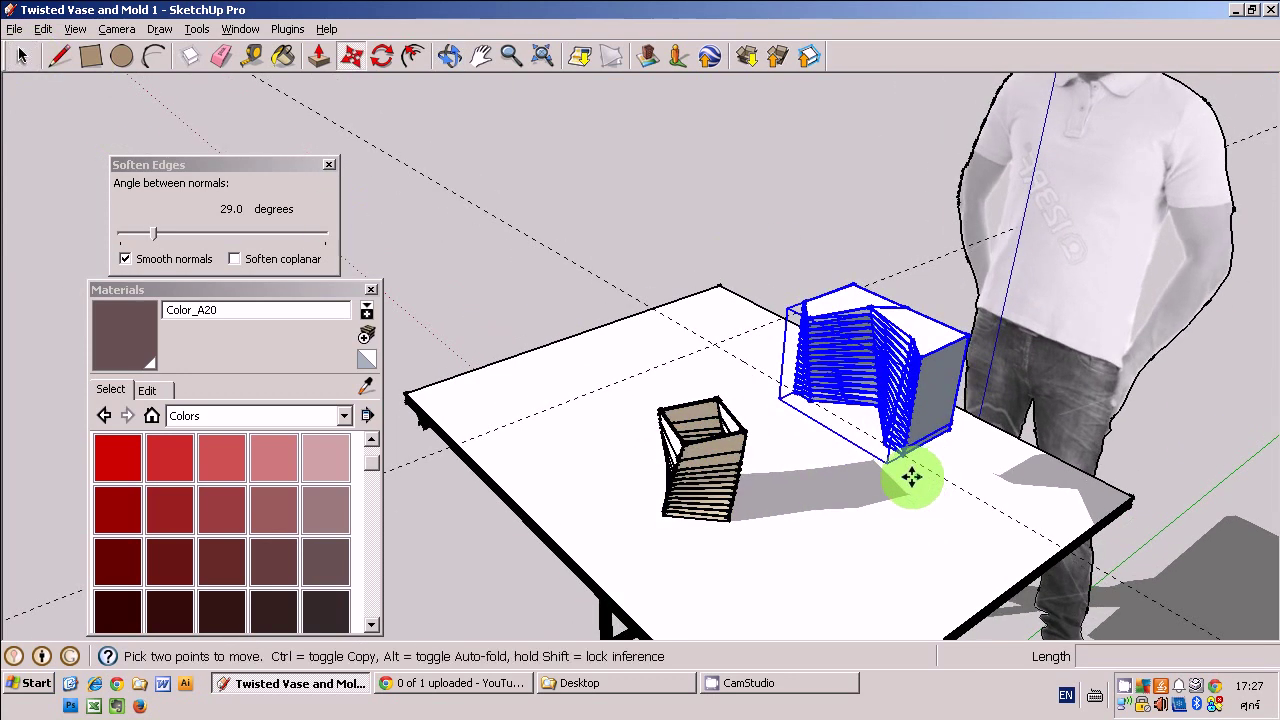
{"action": "key", "text": "m"}
{"action": "left_click", "coordinate": [894, 443]}
{"action": "mouse_move", "coordinate": [771, 523]}
{"action": "middle_mouse_down"}
{"action": "mouse_move", "coordinate": [805, 482]}
{"action": "mouse_move", "coordinate": [791, 306]}
{"action": "middle_mouse_up"}
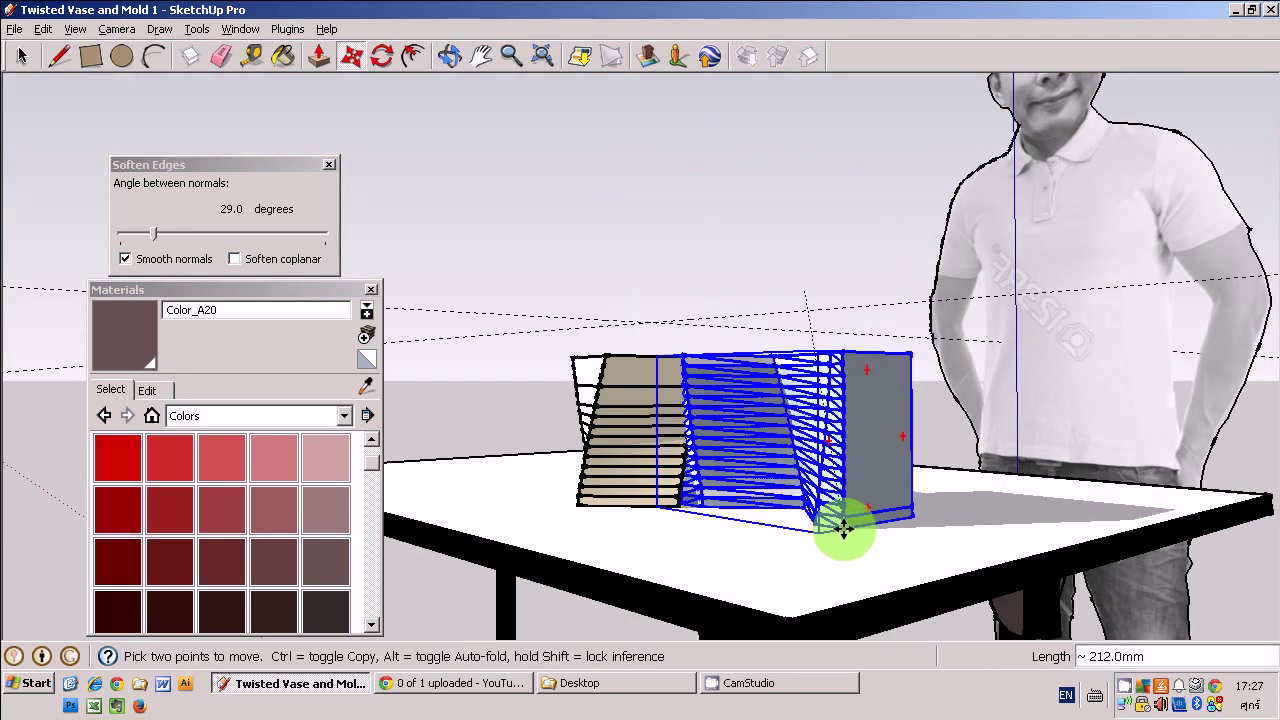
{"action": "mouse_move", "coordinate": [800, 314]}
{"action": "middle_mouse_down"}
{"action": "mouse_move", "coordinate": [808, 600]}
{"action": "mouse_move", "coordinate": [757, 358]}
{"action": "mouse_move", "coordinate": [908, 451]}
{"action": "mouse_move", "coordinate": [874, 389]}
{"action": "mouse_move", "coordinate": [671, 297]}
{"action": "middle_mouse_up"}
{"action": "mouse_move", "coordinate": [672, 345]}
{"action": "middle_mouse_down"}
{"action": "mouse_move", "coordinate": [680, 414]}
{"action": "mouse_move", "coordinate": [603, 437]}
{"action": "mouse_move", "coordinate": [553, 511]}
{"action": "mouse_move", "coordinate": [603, 611]}
{"action": "mouse_move", "coordinate": [623, 471]}
{"action": "mouse_move", "coordinate": [686, 337]}
{"action": "mouse_move", "coordinate": [640, 320]}
{"action": "mouse_move", "coordinate": [580, 500]}
{"action": "middle_mouse_up"}
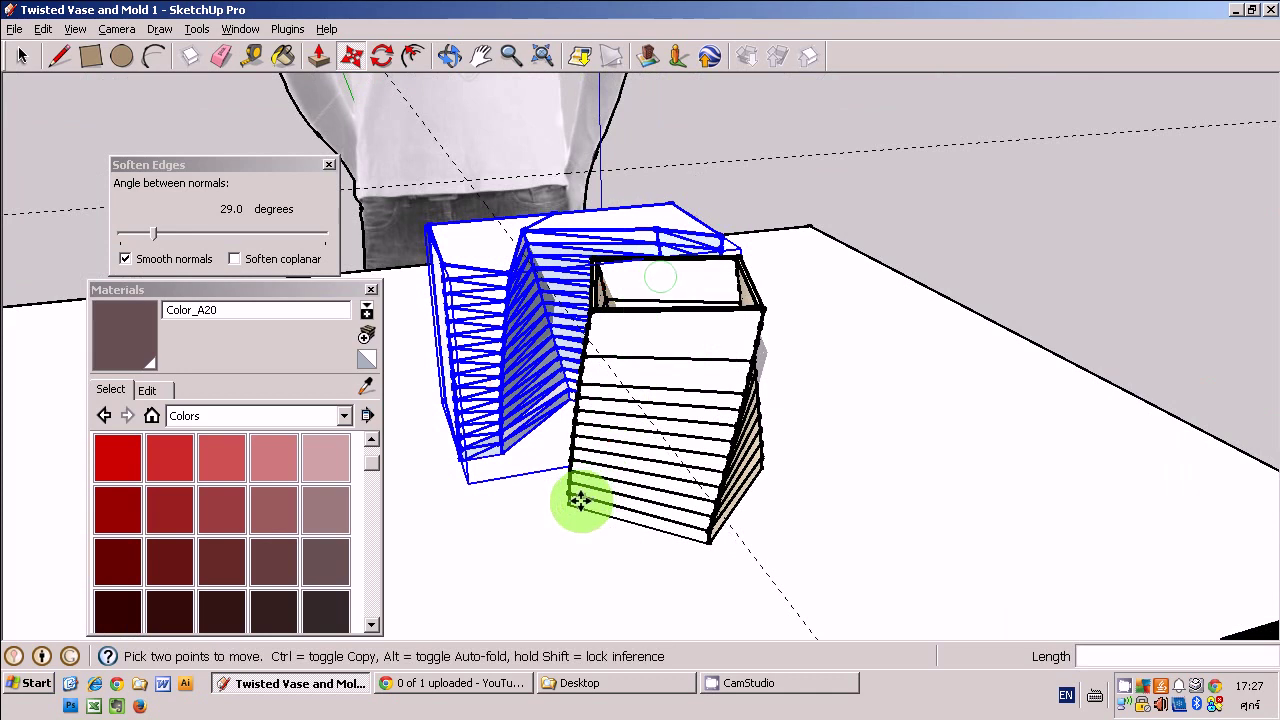
{"action": "key", "text": "space"}
{"action": "left_click", "coordinate": [575, 512]}
{"action": "left_click", "coordinate": [568, 508]}
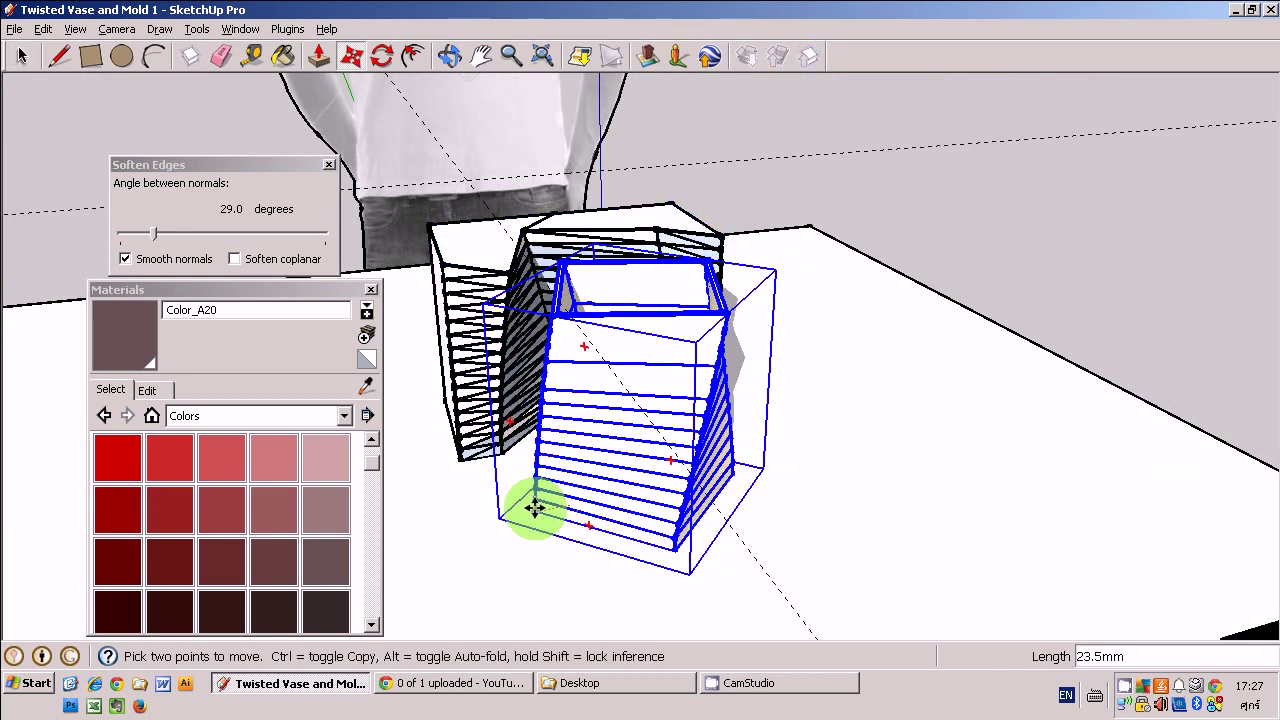
{"action": "mouse_move", "coordinate": [568, 491]}
{"action": "middle_mouse_down"}
{"action": "mouse_move", "coordinate": [543, 486]}
{"action": "mouse_move", "coordinate": [535, 365]}
{"action": "mouse_move", "coordinate": [757, 394]}
{"action": "mouse_move", "coordinate": [757, 463]}
{"action": "mouse_move", "coordinate": [806, 326]}
{"action": "mouse_move", "coordinate": [778, 503]}
{"action": "mouse_move", "coordinate": [770, 470]}
{"action": "middle_mouse_up"}
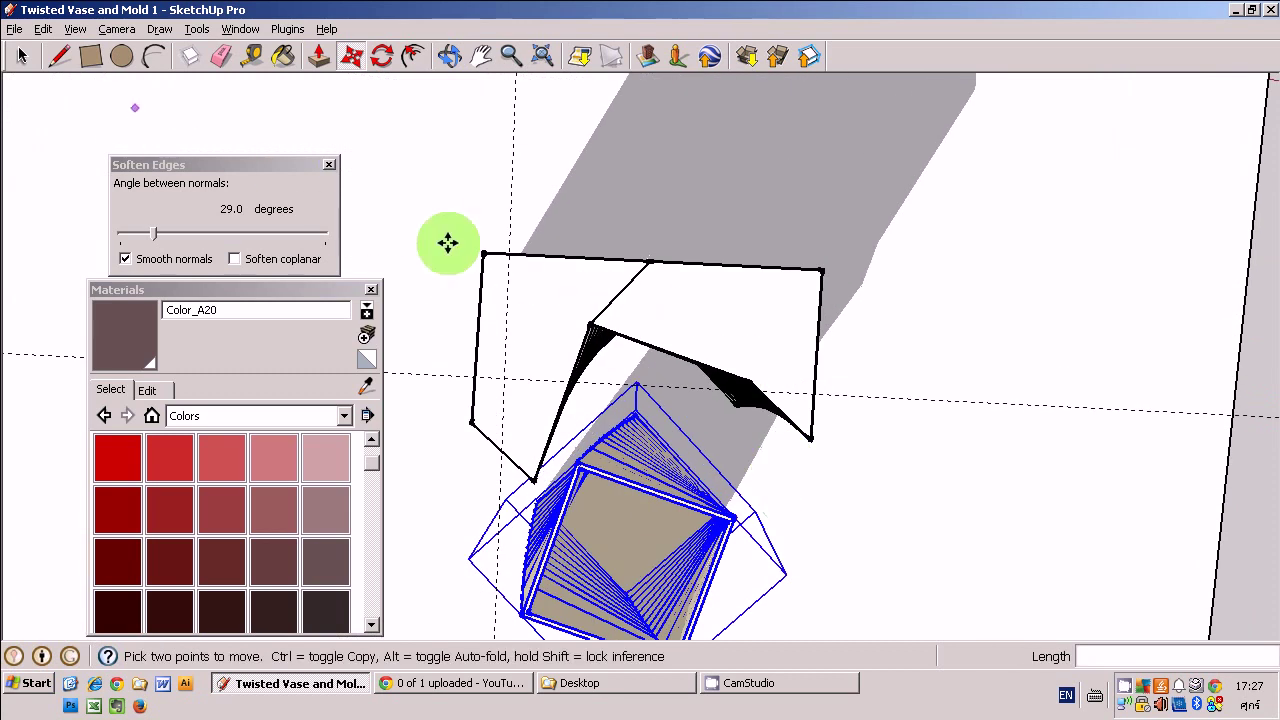
Select the mold's geometry and drag a copy about 206.9 mm to the right
{"action": "key", "text": "space"}
{"action": "left_click", "coordinate": [629, 293]}
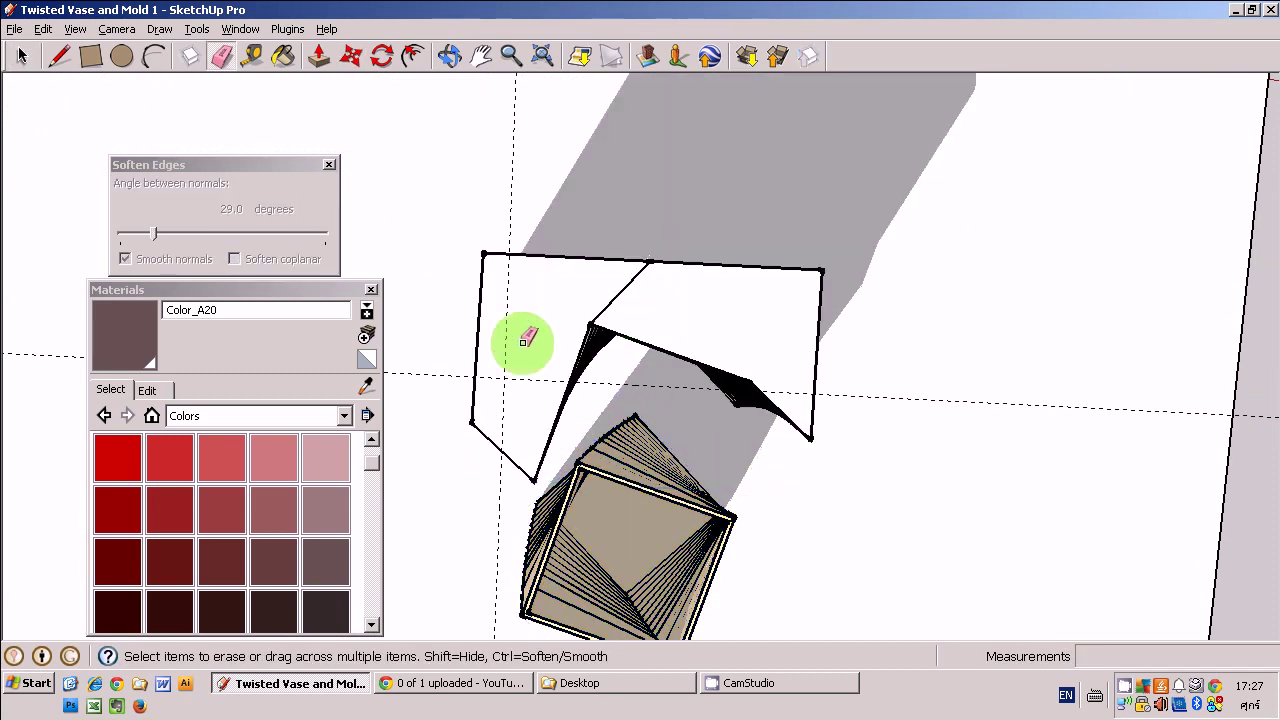
{"action": "double_click", "coordinate": [613, 318]}
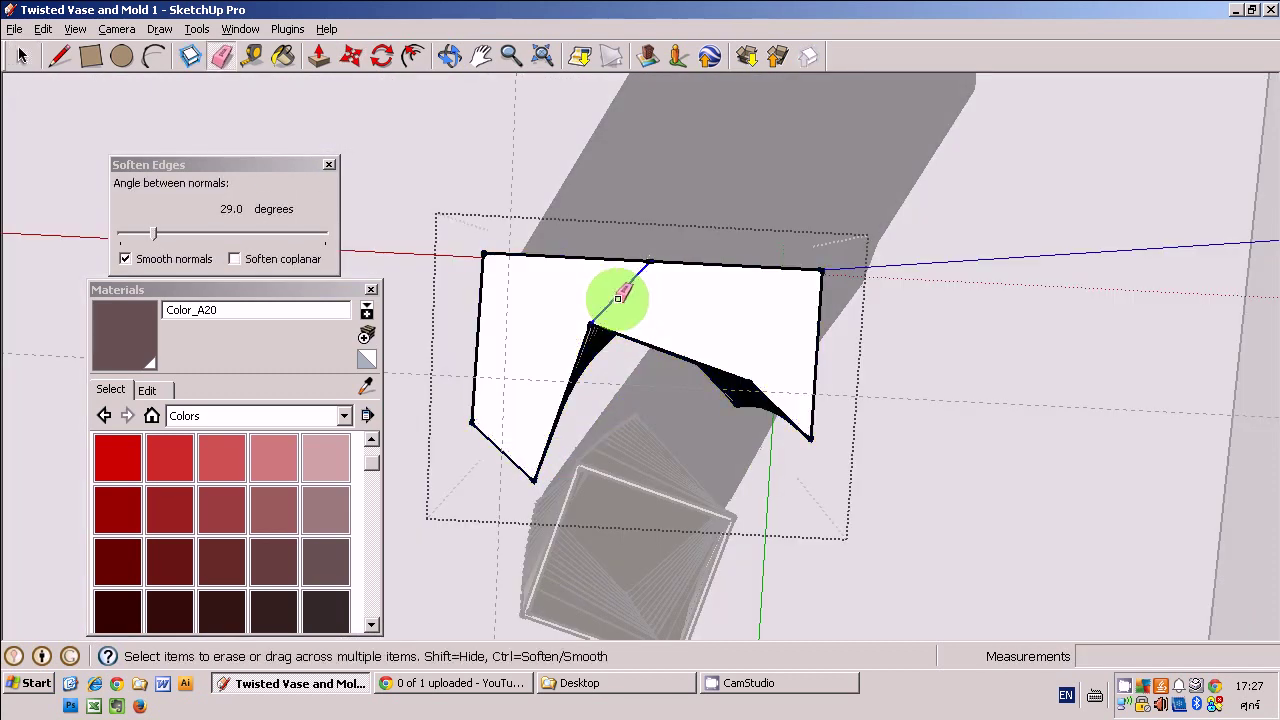
{"action": "middle_click_drag", "start_coordinate": [737, 380], "coordinate": [631, 331]}
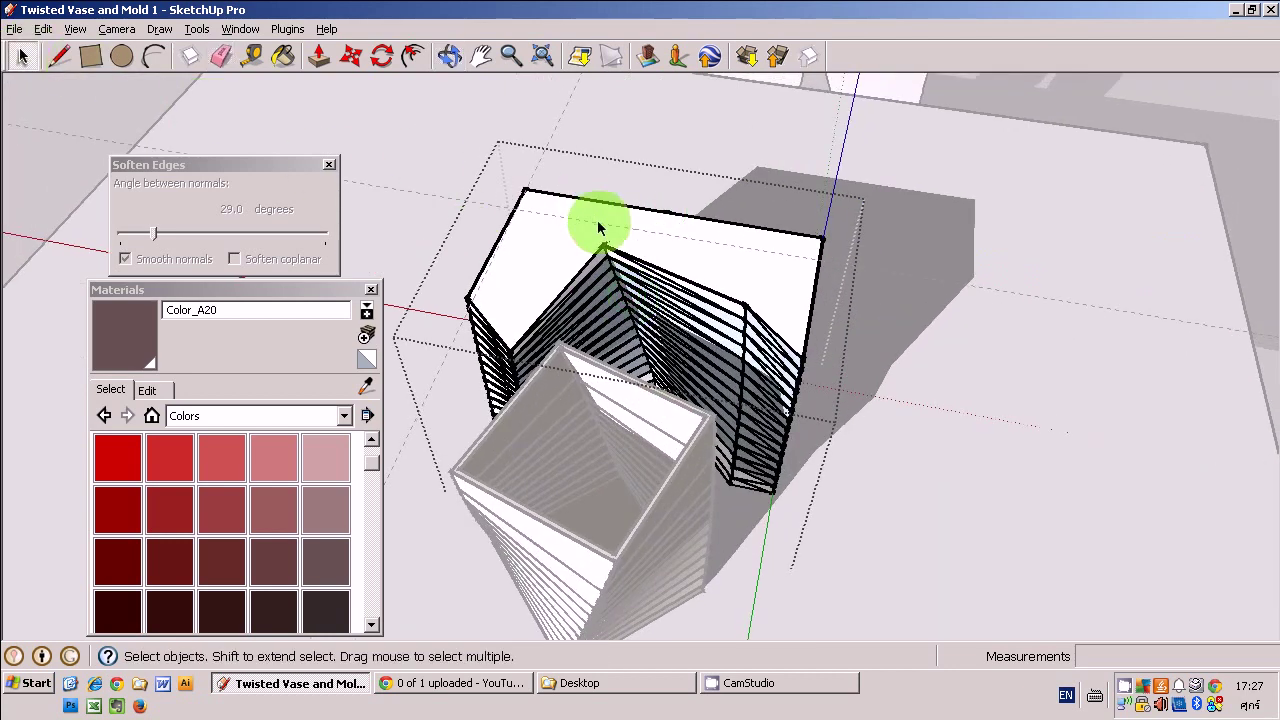
{"action": "triple_click", "coordinate": [643, 217]}
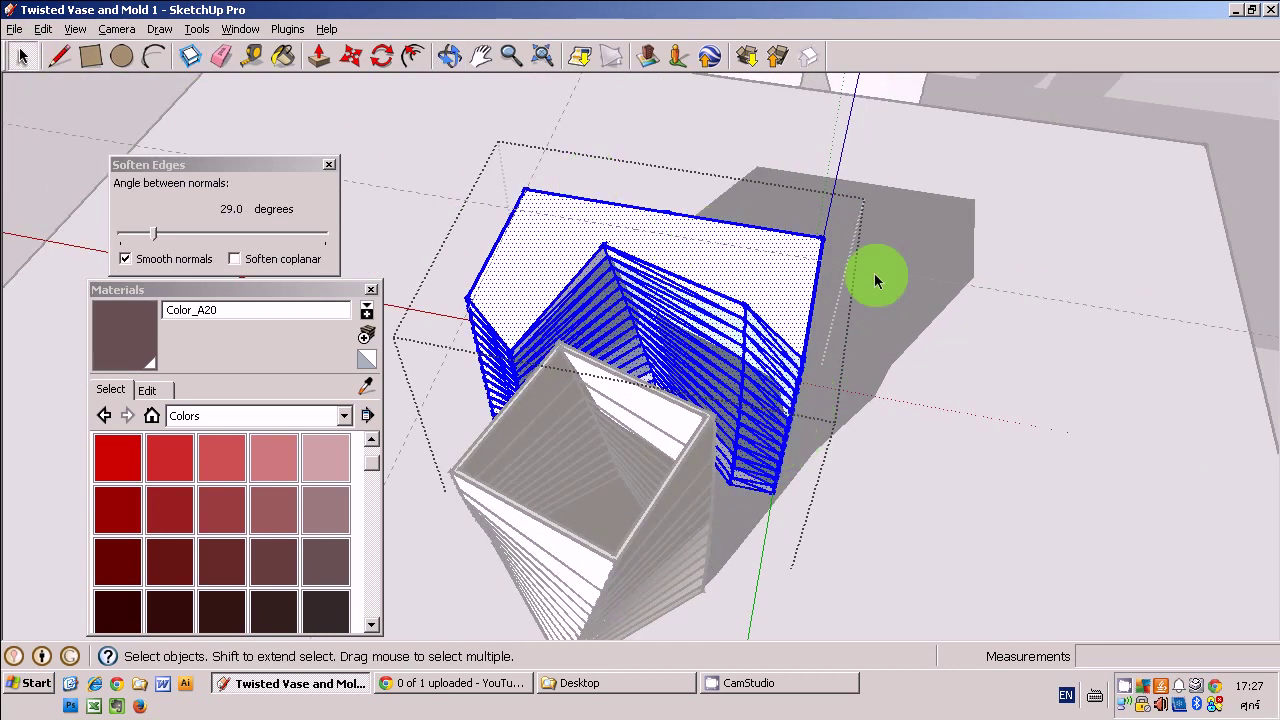
{"action": "key", "text": "Escape"}
{"action": "middle_click_drag", "start_coordinate": [820, 394], "coordinate": [848, 275]}
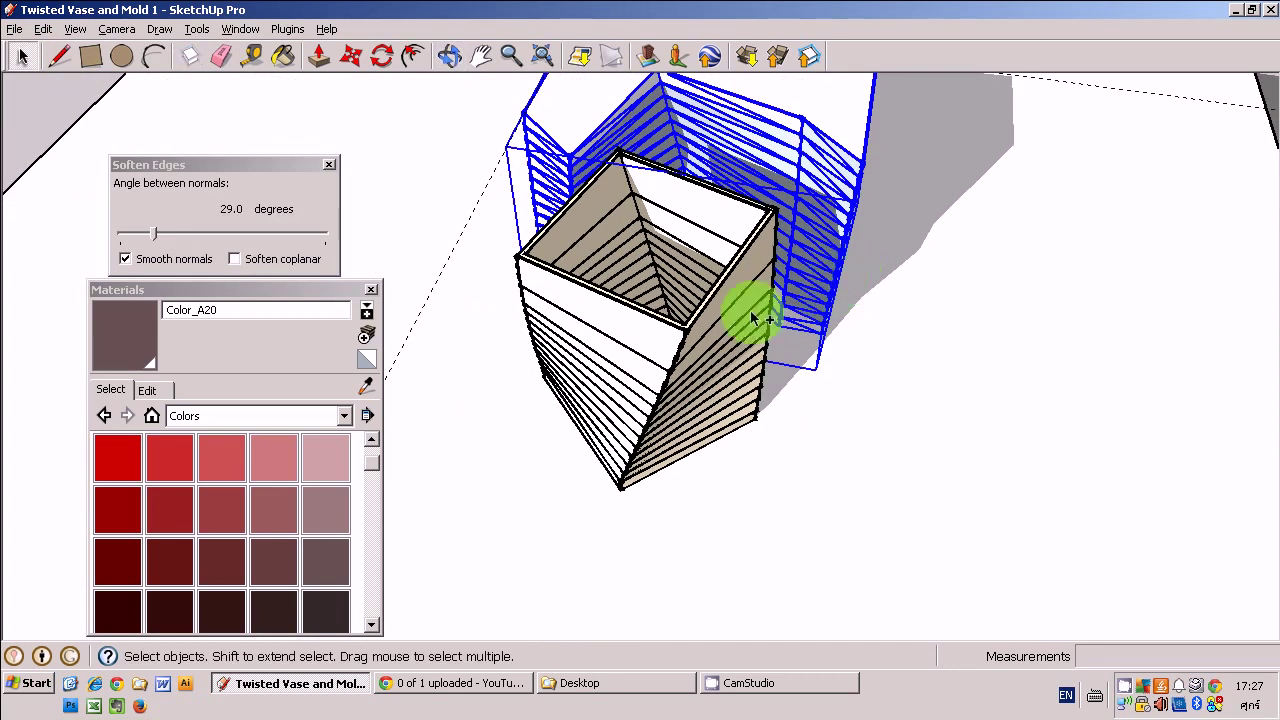
{"action": "key", "text": "m"}
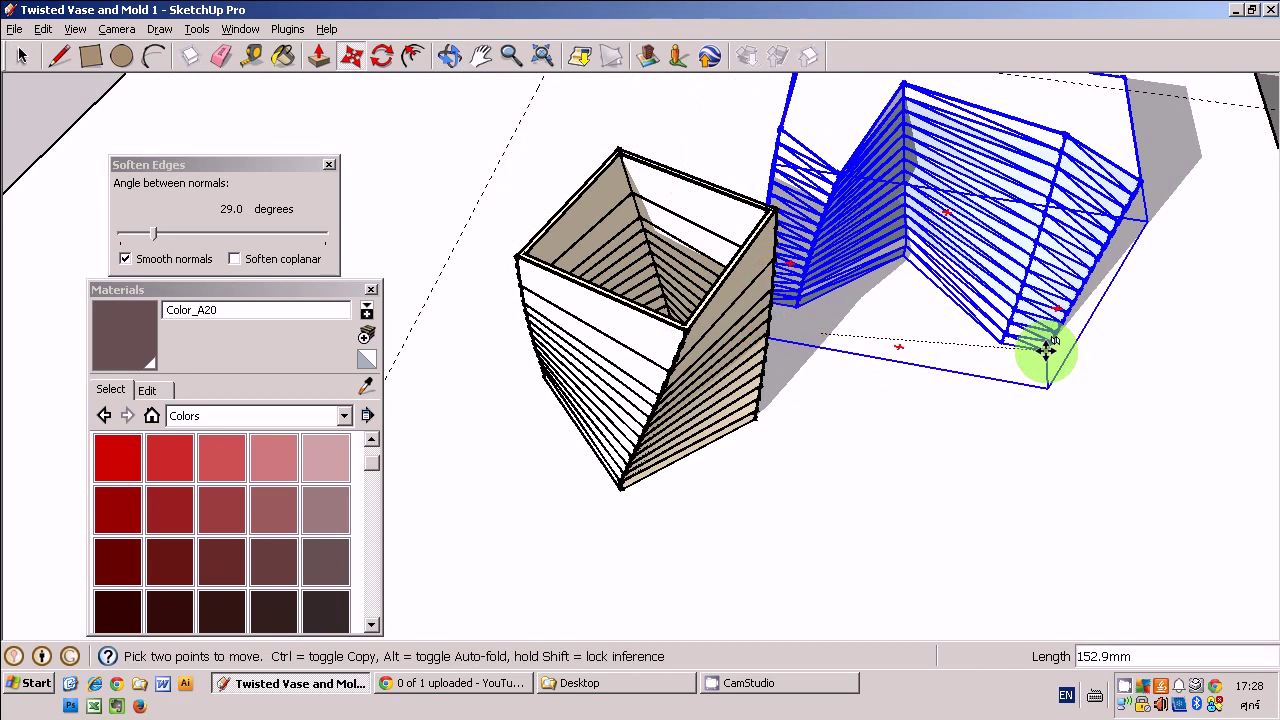
{"action": "key", "text": "Escape"}
{"action": "left_click", "coordinate": [822, 335]}
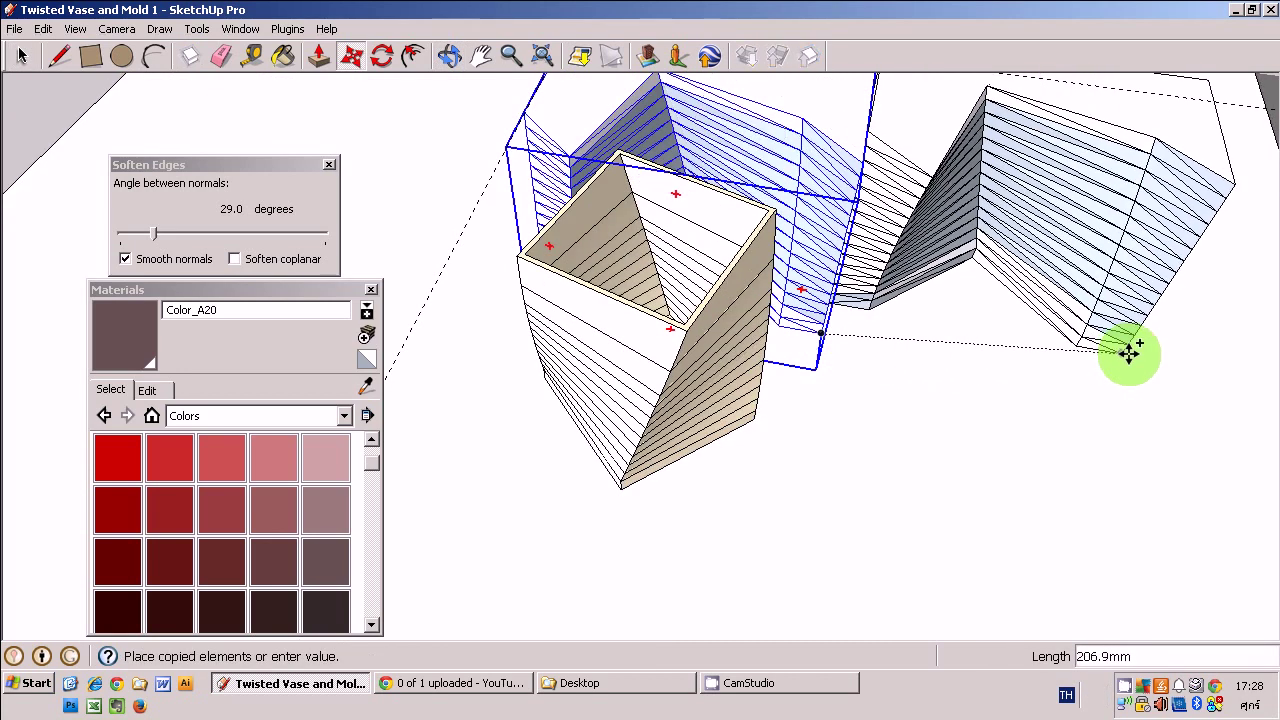
Place the mold copy beside the original and rotate it 180 degrees
{"action": "left_click", "coordinate": [1180, 346]}
{"action": "mouse_move", "coordinate": [1180, 346]}
{"action": "middle_mouse_down"}
{"action": "mouse_move", "coordinate": [1080, 457]}
{"action": "mouse_move", "coordinate": [873, 425]}
{"action": "middle_mouse_up"}
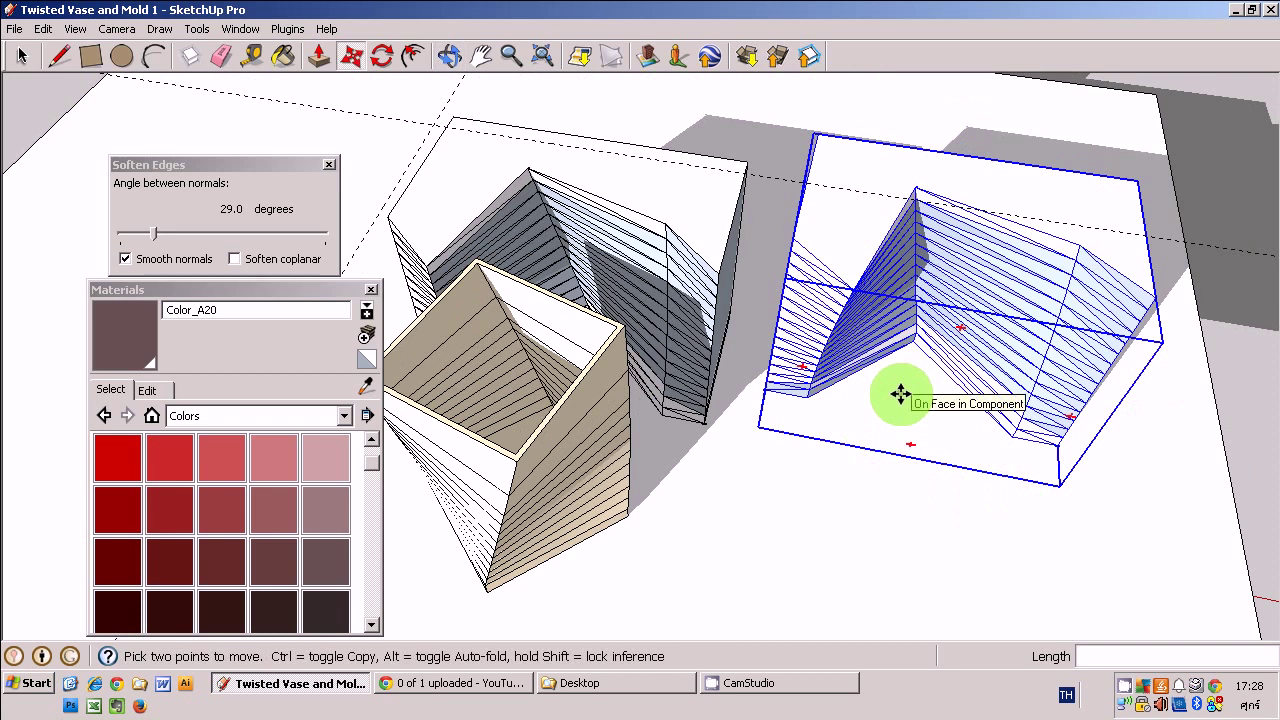
{"action": "left_click", "coordinate": [379, 56]}
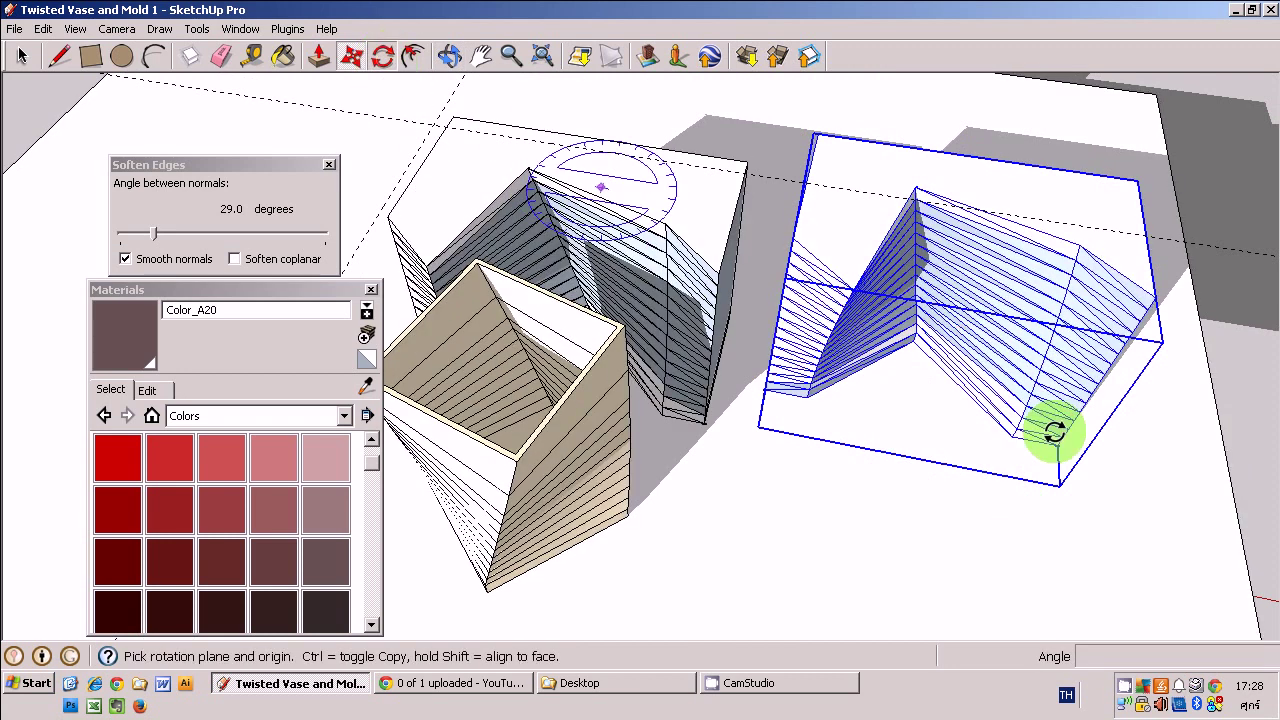
{"action": "mouse_move", "coordinate": [1058, 447]}
{"action": "middle_mouse_down"}
{"action": "mouse_move", "coordinate": [1006, 343]}
{"action": "mouse_move", "coordinate": [913, 490]}
{"action": "middle_mouse_up"}
{"action": "left_click_drag", "start_coordinate": [908, 517], "coordinate": [1037, 543]}
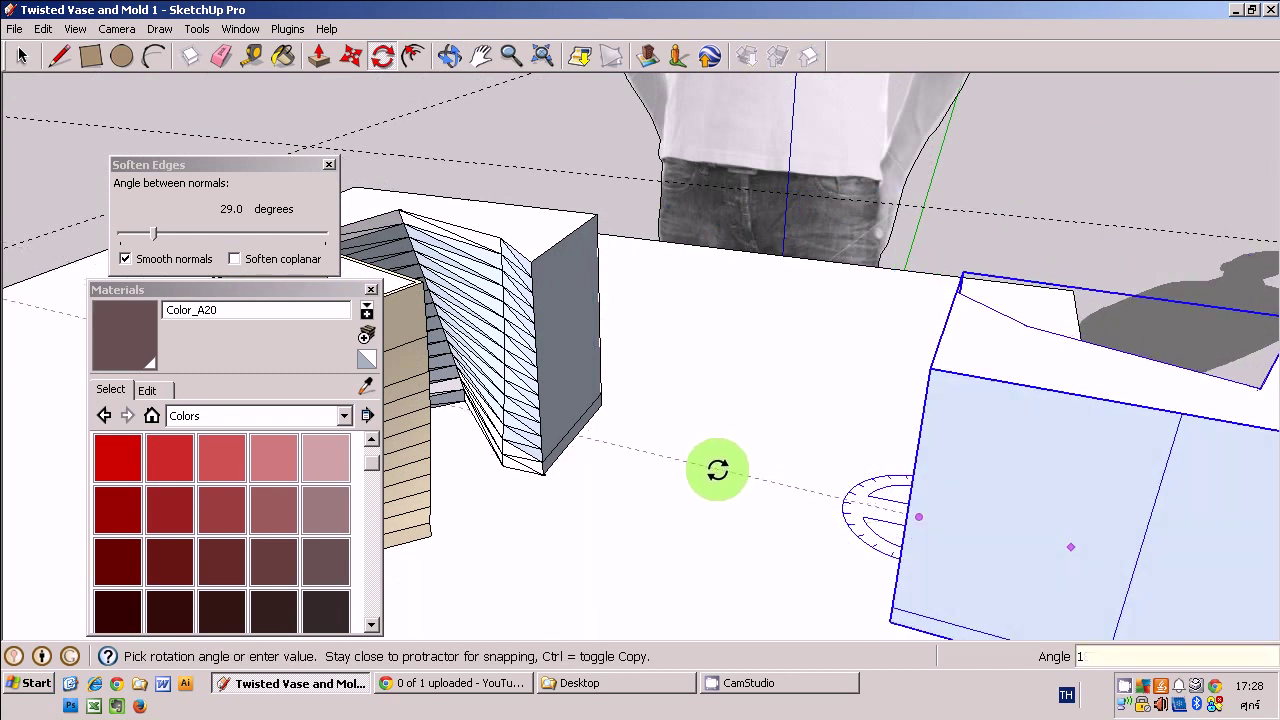
{"action": "type", "text": "80"}
{"action": "key", "text": "Return"}
{"action": "mouse_move", "coordinate": [849, 449]}
{"action": "middle_mouse_down"}
{"action": "mouse_move", "coordinate": [714, 386]}
{"action": "mouse_move", "coordinate": [873, 558]}
{"action": "mouse_move", "coordinate": [851, 486]}
{"action": "mouse_move", "coordinate": [871, 457]}
{"action": "mouse_move", "coordinate": [840, 495]}
{"action": "mouse_move", "coordinate": [1051, 356]}
{"action": "middle_mouse_up"}
{"action": "key", "text": "space"}
{"action": "key", "text": "m"}
{"action": "left_click", "coordinate": [1049, 350]}
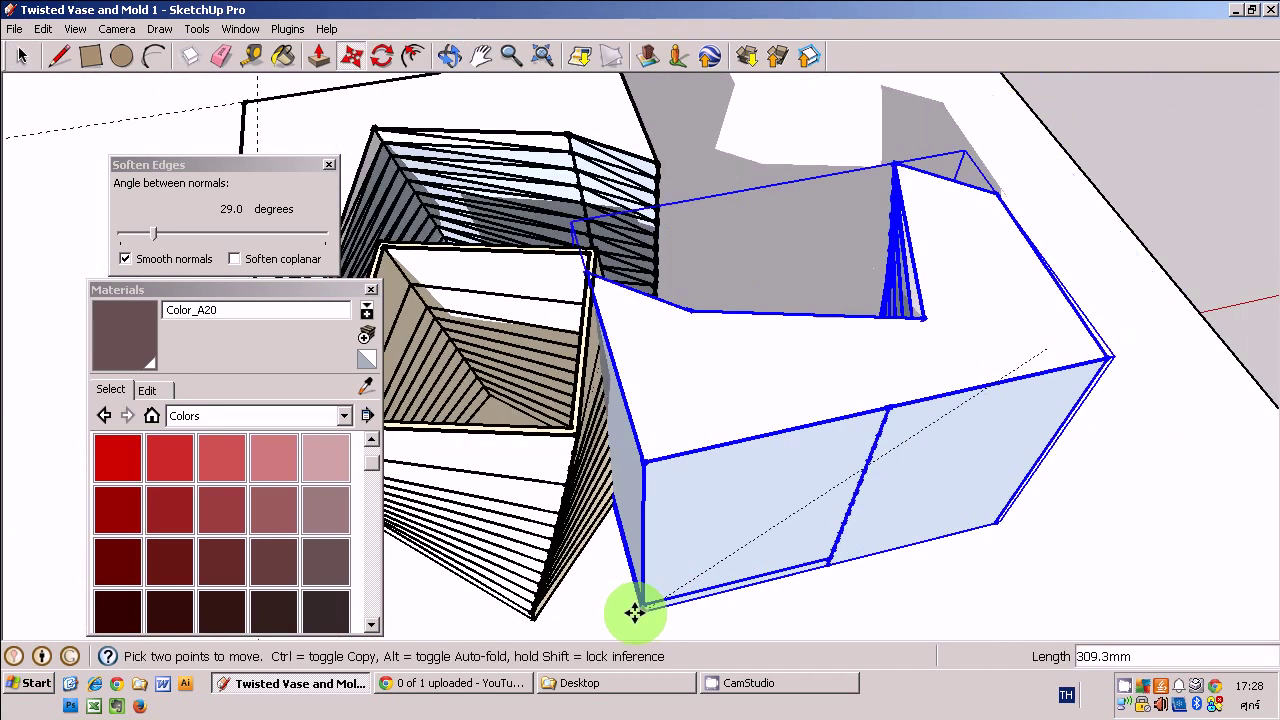
Set the rotated mold copy flush against the vase and orbit to inspect the assembly
{"action": "mouse_move", "coordinate": [579, 423]}
{"action": "middle_mouse_down"}
{"action": "mouse_move", "coordinate": [1000, 300]}
{"action": "mouse_move", "coordinate": [800, 500]}
{"action": "mouse_move", "coordinate": [834, 394]}
{"action": "mouse_move", "coordinate": [716, 316]}
{"action": "mouse_move", "coordinate": [951, 451]}
{"action": "mouse_move", "coordinate": [729, 463]}
{"action": "mouse_move", "coordinate": [622, 297]}
{"action": "mouse_move", "coordinate": [680, 457]}
{"action": "mouse_move", "coordinate": [686, 549]}
{"action": "mouse_move", "coordinate": [654, 523]}
{"action": "mouse_move", "coordinate": [846, 549]}
{"action": "middle_mouse_up"}
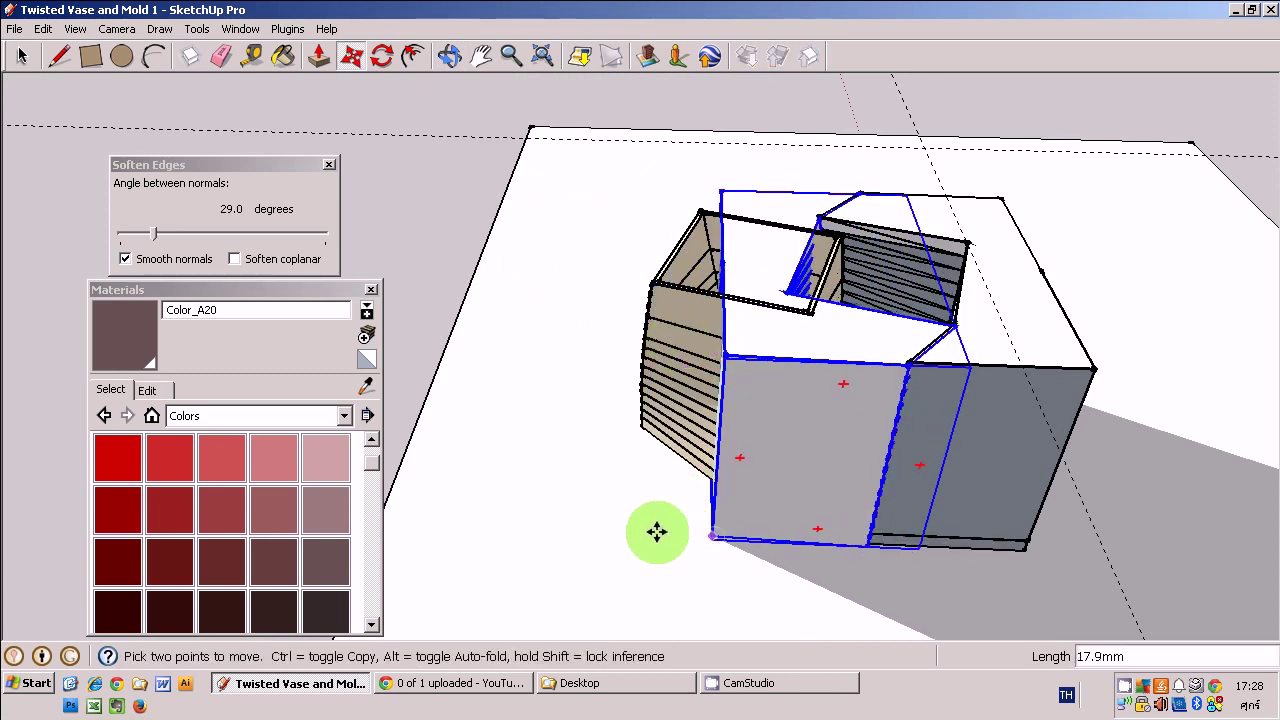
{"action": "left_click", "coordinate": [502, 526]}
{"action": "mouse_move", "coordinate": [729, 498]}
{"action": "middle_mouse_down"}
{"action": "mouse_move", "coordinate": [731, 551]}
{"action": "mouse_move", "coordinate": [749, 491]}
{"action": "mouse_move", "coordinate": [886, 471]}
{"action": "mouse_move", "coordinate": [813, 401]}
{"action": "mouse_move", "coordinate": [786, 349]}
{"action": "mouse_move", "coordinate": [814, 451]}
{"action": "mouse_move", "coordinate": [740, 503]}
{"action": "mouse_move", "coordinate": [931, 503]}
{"action": "mouse_move", "coordinate": [746, 523]}
{"action": "mouse_move", "coordinate": [714, 537]}
{"action": "mouse_move", "coordinate": [734, 589]}
{"action": "middle_mouse_up"}
{"action": "left_click", "coordinate": [29, 61]}
{"action": "left_click", "coordinate": [429, 137]}
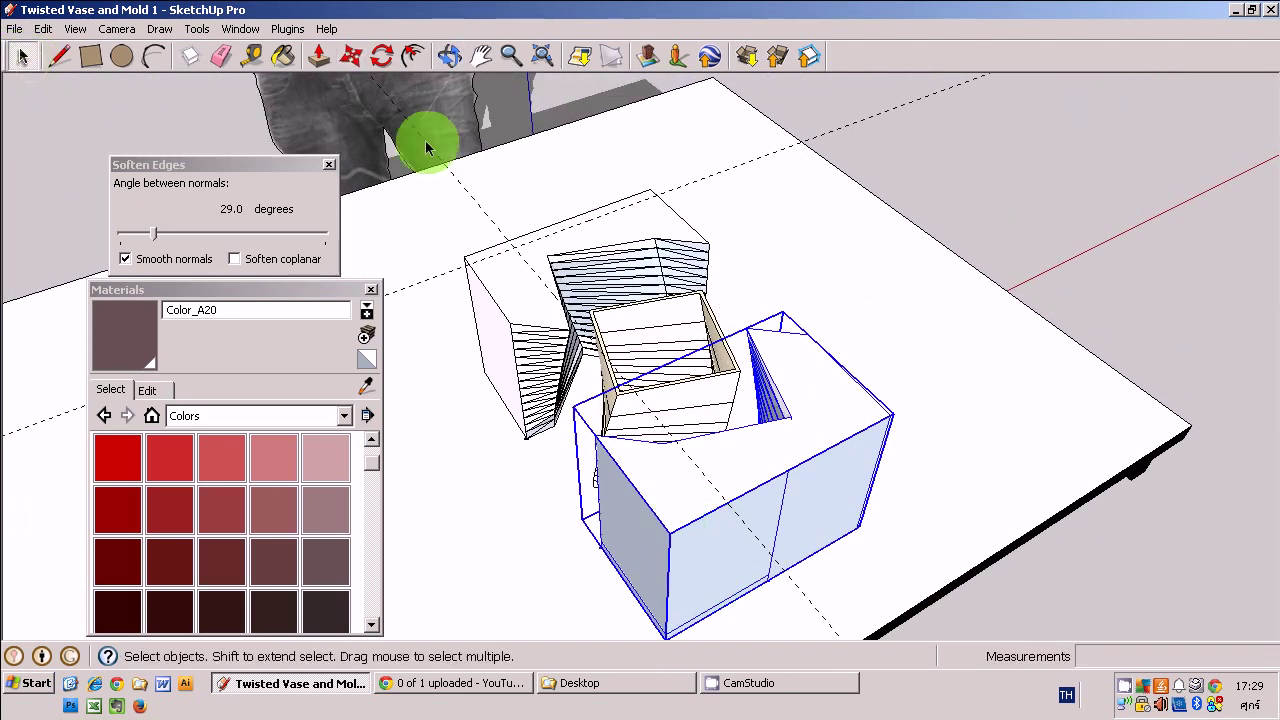
{"action": "mouse_move", "coordinate": [1043, 277]}
{"action": "middle_mouse_down"}
{"action": "mouse_move", "coordinate": [1003, 417]}
{"action": "mouse_move", "coordinate": [1099, 367]}
{"action": "mouse_move", "coordinate": [814, 434]}
{"action": "mouse_move", "coordinate": [434, 351]}
{"action": "mouse_move", "coordinate": [363, 289]}
{"action": "mouse_move", "coordinate": [747, 260]}
{"action": "mouse_move", "coordinate": [714, 423]}
{"action": "middle_mouse_up"}
Edit the mold copy and erase its seam edge so the front is one face
{"action": "double_click", "coordinate": [714, 423]}
{"action": "left_click", "coordinate": [697, 443]}
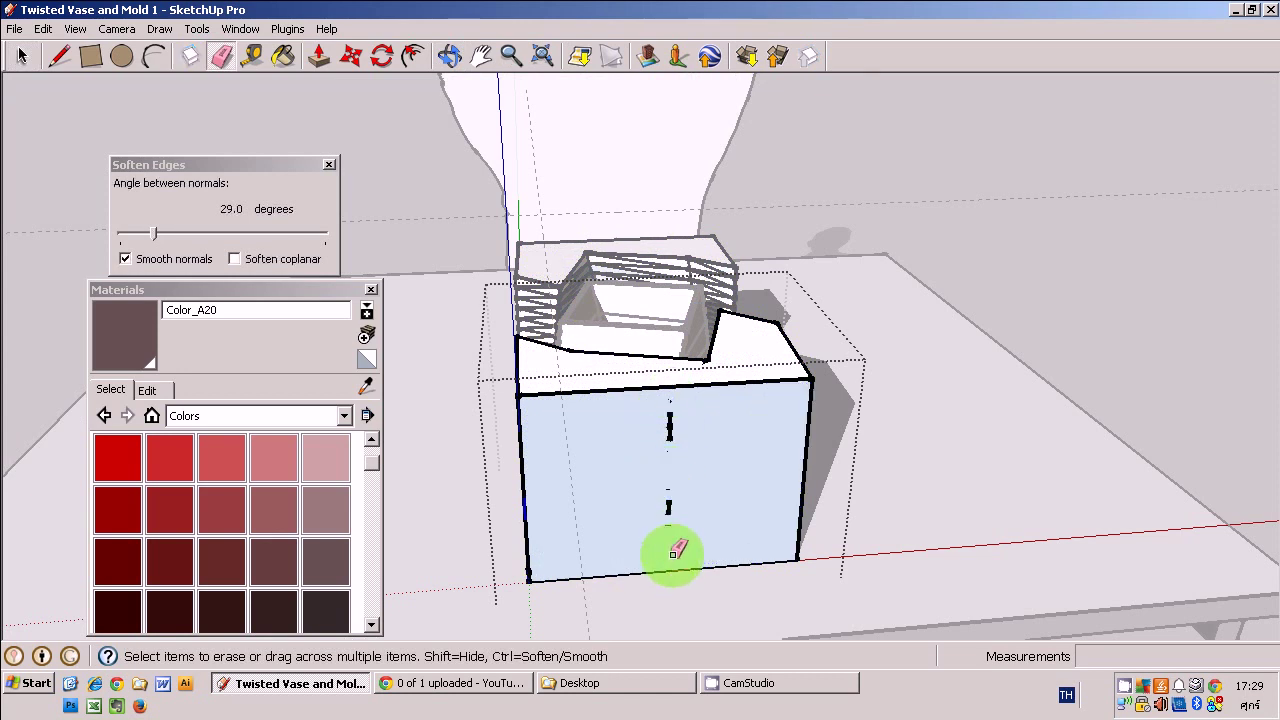
{"action": "mouse_move", "coordinate": [680, 465]}
{"action": "middle_mouse_down"}
{"action": "mouse_move", "coordinate": [700, 514]}
{"action": "mouse_move", "coordinate": [523, 520]}
{"action": "mouse_move", "coordinate": [700, 531]}
{"action": "mouse_move", "coordinate": [706, 437]}
{"action": "mouse_move", "coordinate": [651, 503]}
{"action": "middle_mouse_up"}
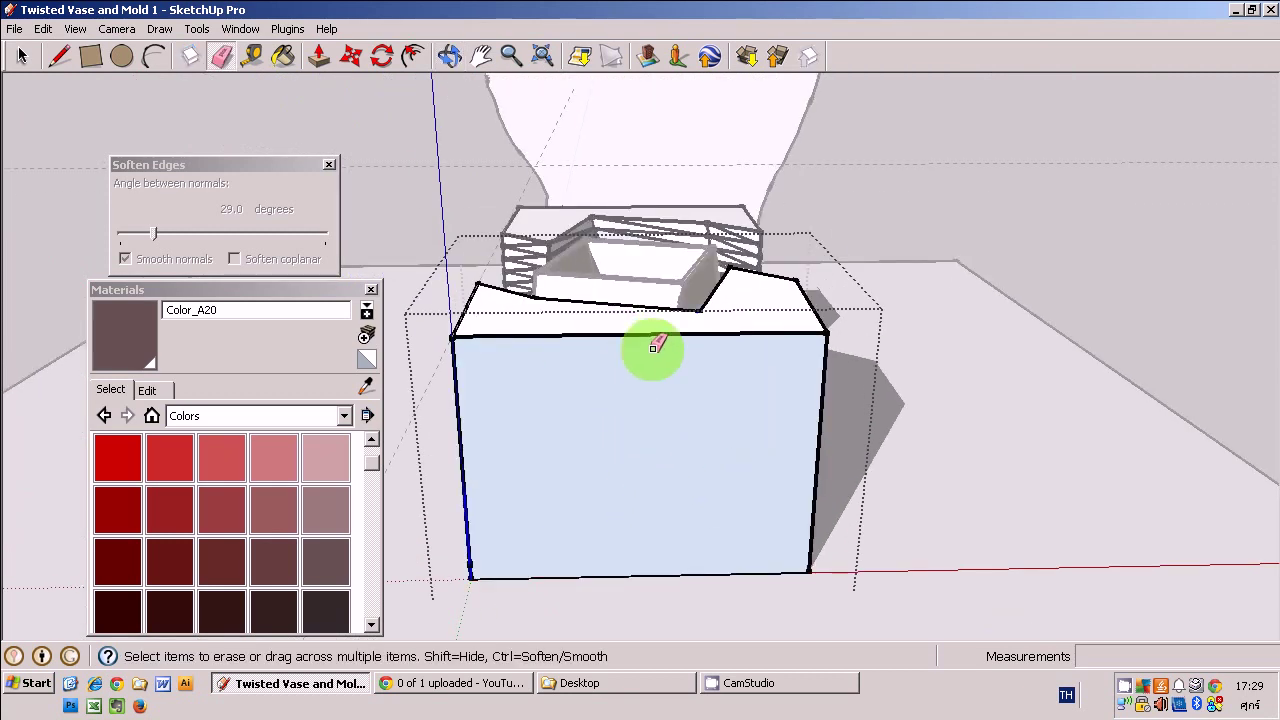
{"action": "mouse_move", "coordinate": [943, 223]}
{"action": "middle_mouse_down"}
{"action": "mouse_move", "coordinate": [694, 474]}
{"action": "mouse_move", "coordinate": [500, 434]}
{"action": "mouse_move", "coordinate": [670, 415]}
{"action": "mouse_move", "coordinate": [580, 449]}
{"action": "mouse_move", "coordinate": [629, 466]}
{"action": "mouse_move", "coordinate": [891, 457]}
{"action": "mouse_move", "coordinate": [840, 395]}
{"action": "mouse_move", "coordinate": [723, 503]}
{"action": "mouse_move", "coordinate": [914, 589]}
{"action": "mouse_move", "coordinate": [800, 580]}
{"action": "middle_mouse_up"}
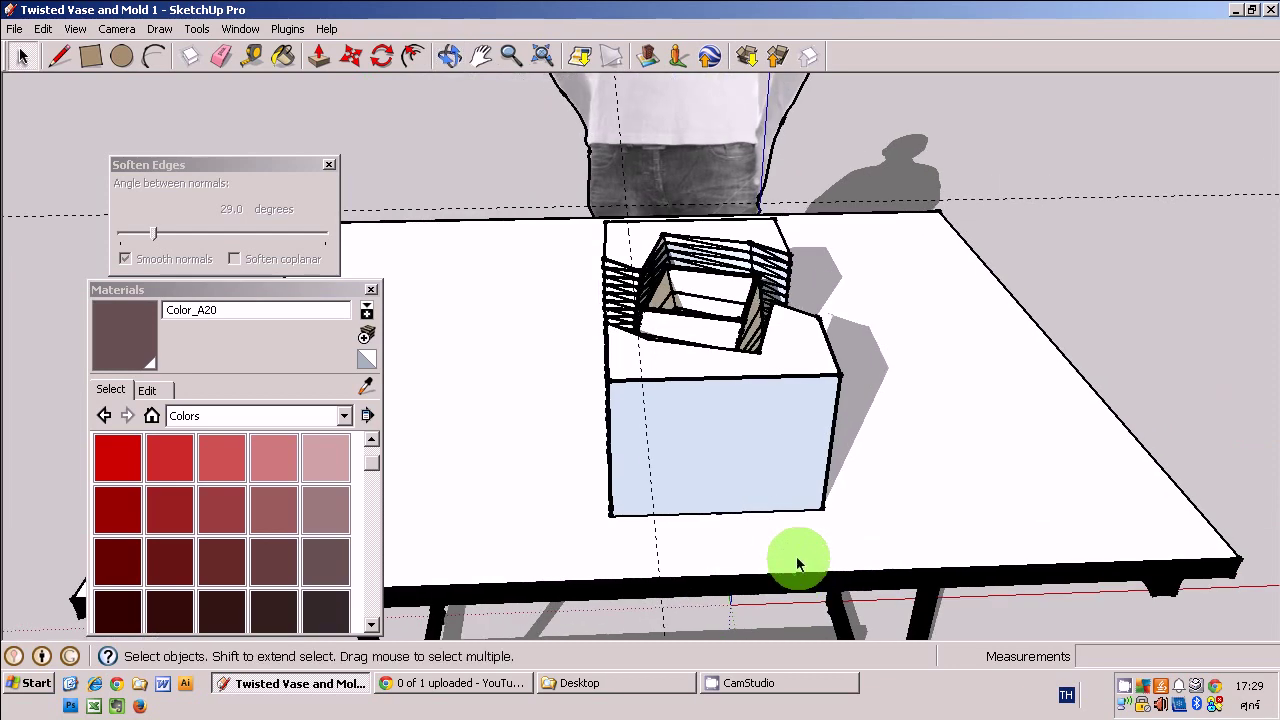